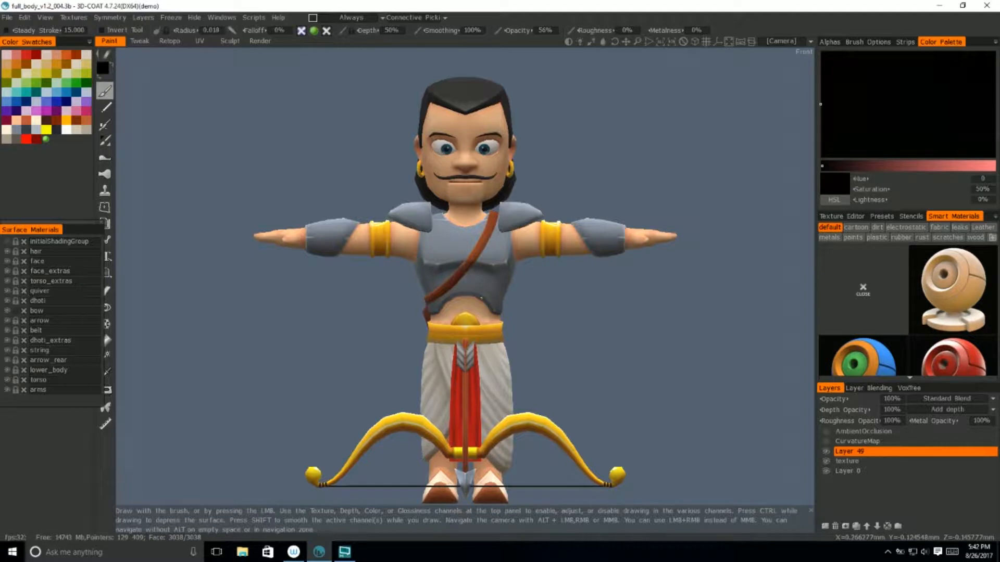
Toggle the visibility of the texture layer to examine what it contributes to the painted character.
drag(594, 310, 541, 317)
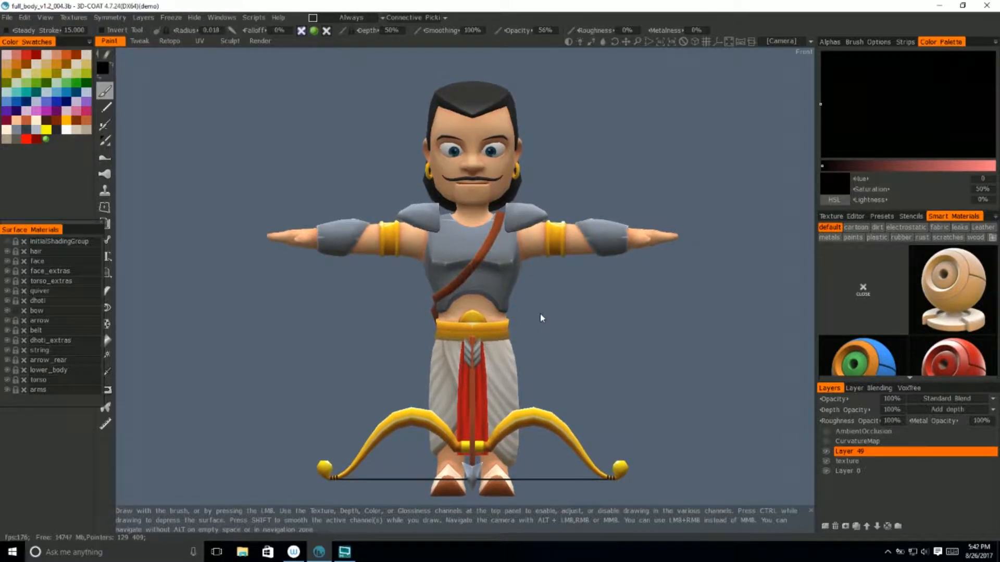
mouse_move(394, 303)
mouse_down()
mouse_move(640, 308)
mouse_move(377, 302)
mouse_move(413, 297)
mouse_up()
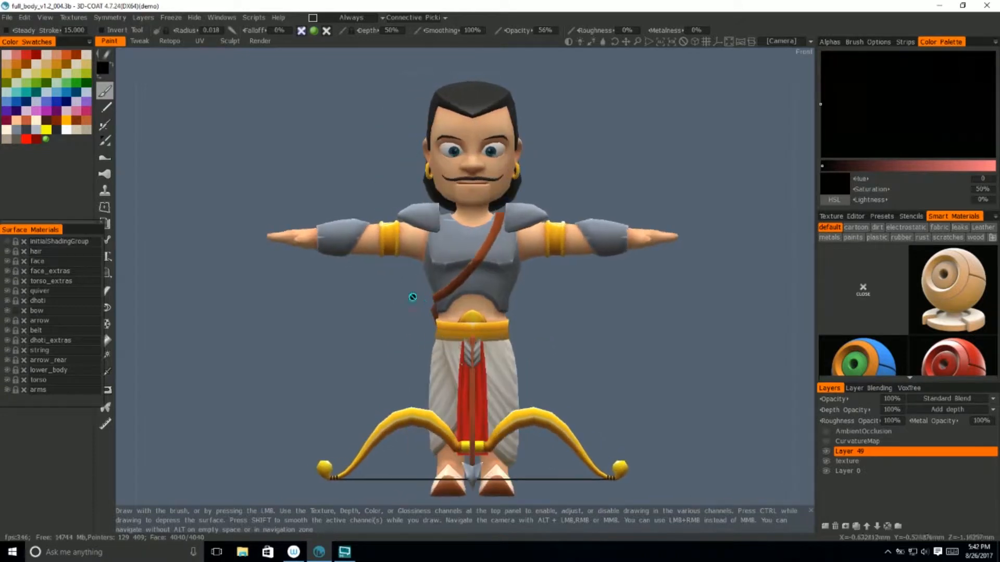
shift+click(848, 461)
click(841, 453)
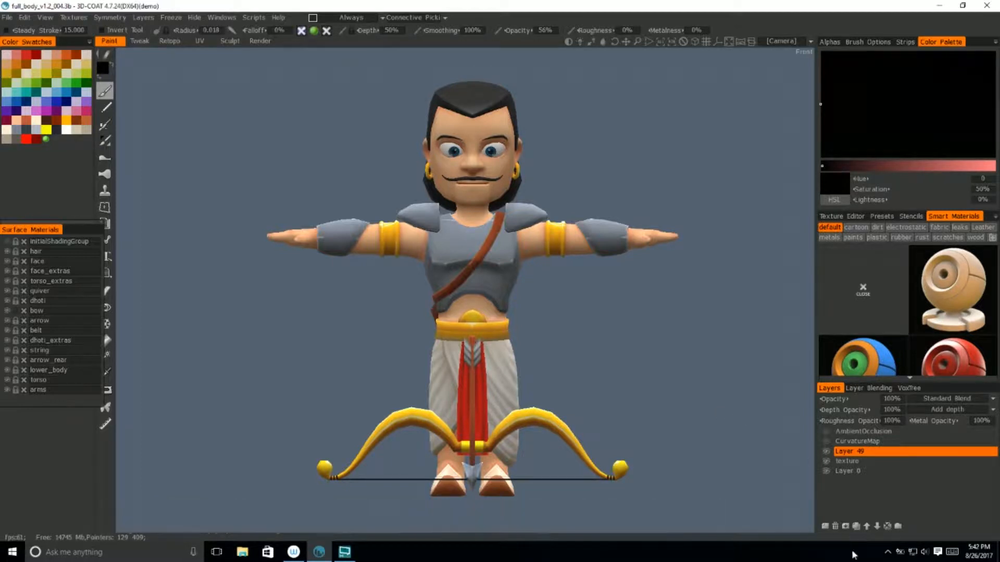
click(826, 461)
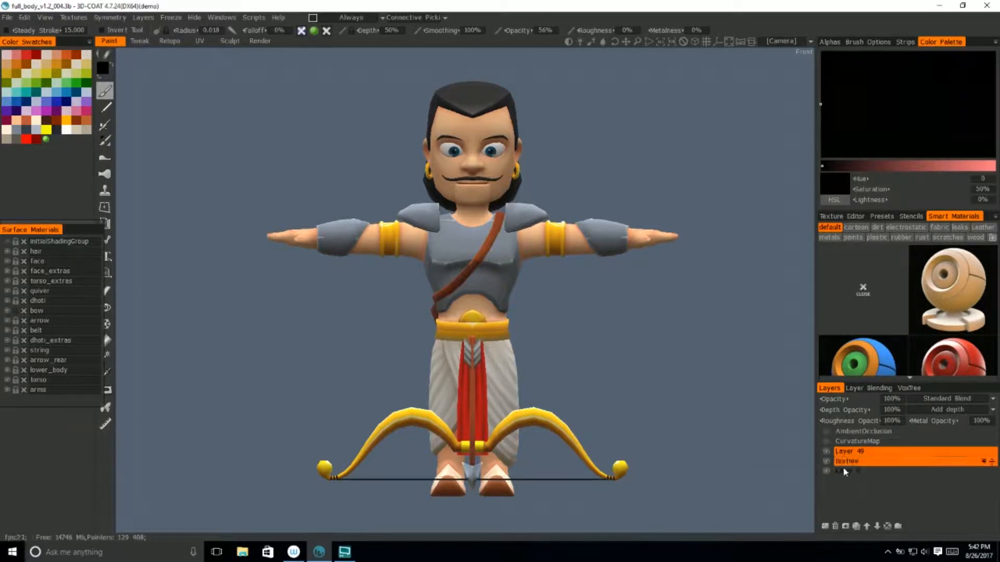
scroll(808, 460, up, 2)
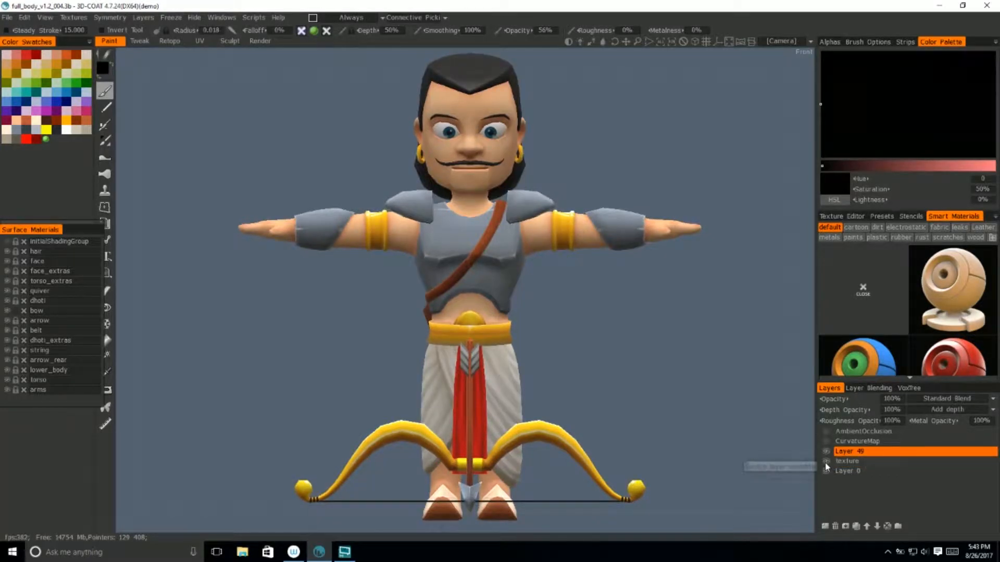
click(825, 462)
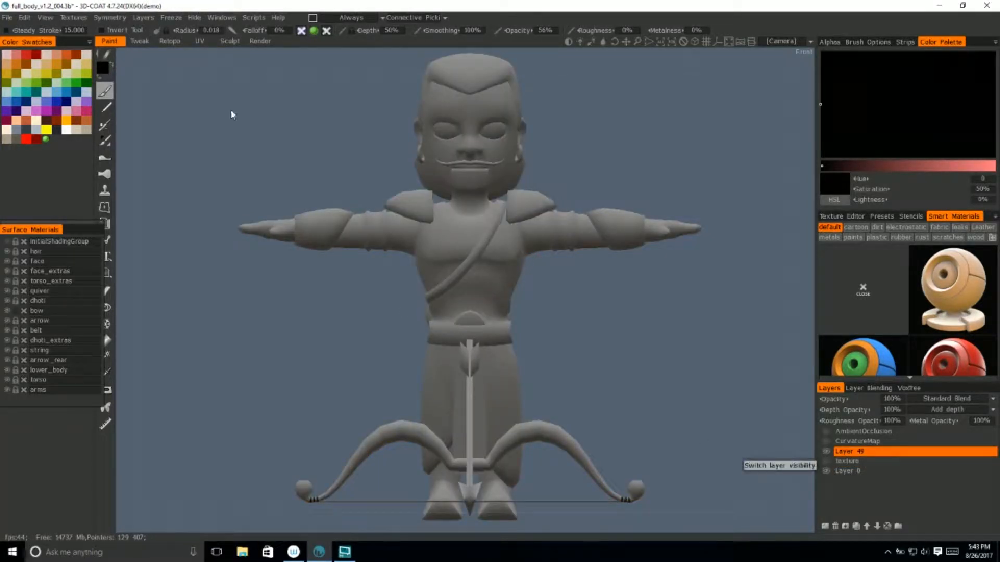
click(826, 462)
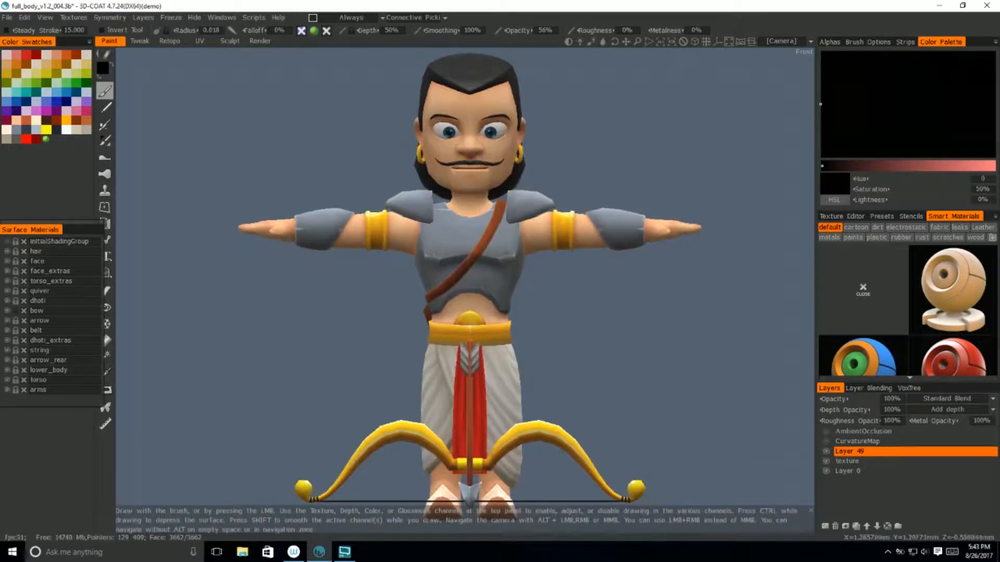
click(827, 453)
Merge Layer 49 down into the texture layer and check the character's paint on the bow and body.
alt+middle_drag(623, 463, 555, 325)
alt+right_drag(555, 324, 729, 458)
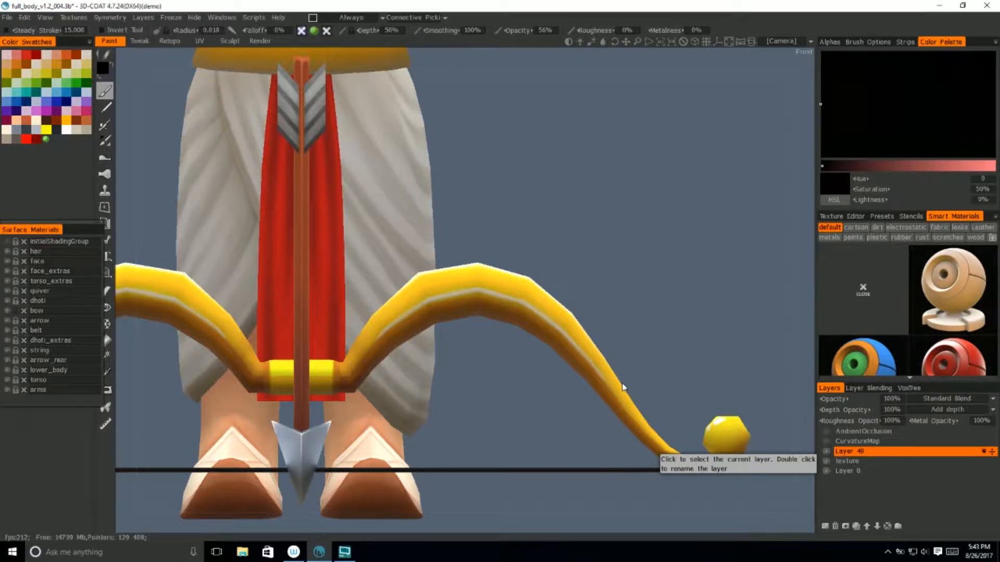
key(ctrl+e)
alt+middle_drag(559, 362, 652, 423)
alt+right_drag(652, 424, 501, 358)
alt+middle_drag(501, 358, 537, 446)
alt+right_drag(607, 399, 587, 390)
alt+middle_drag(587, 389, 596, 440)
alt+right_drag(596, 440, 553, 394)
alt+middle_drag(553, 394, 564, 418)
alt+right_drag(565, 418, 553, 404)
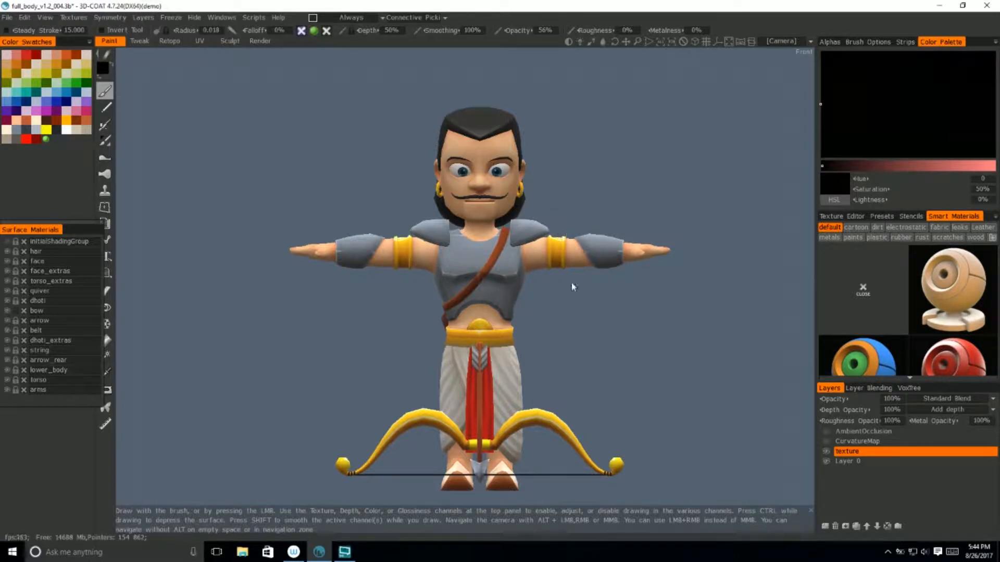
Start an export of the model and textures with arjun_fullbody_textured.obj in the Fullbody_textures folder as output mesh, replacing the existing file.
click(6, 18)
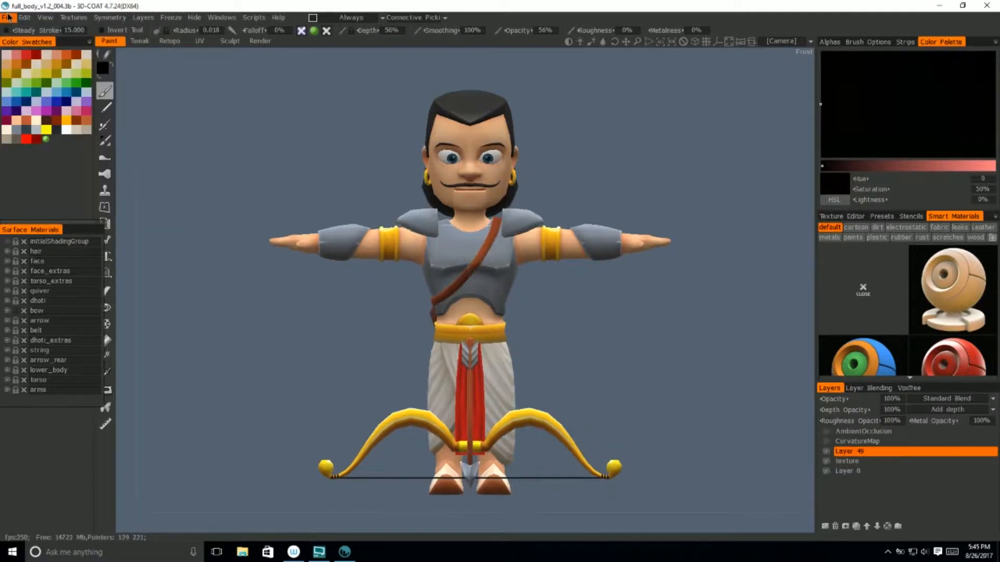
click(7, 17)
click(61, 159)
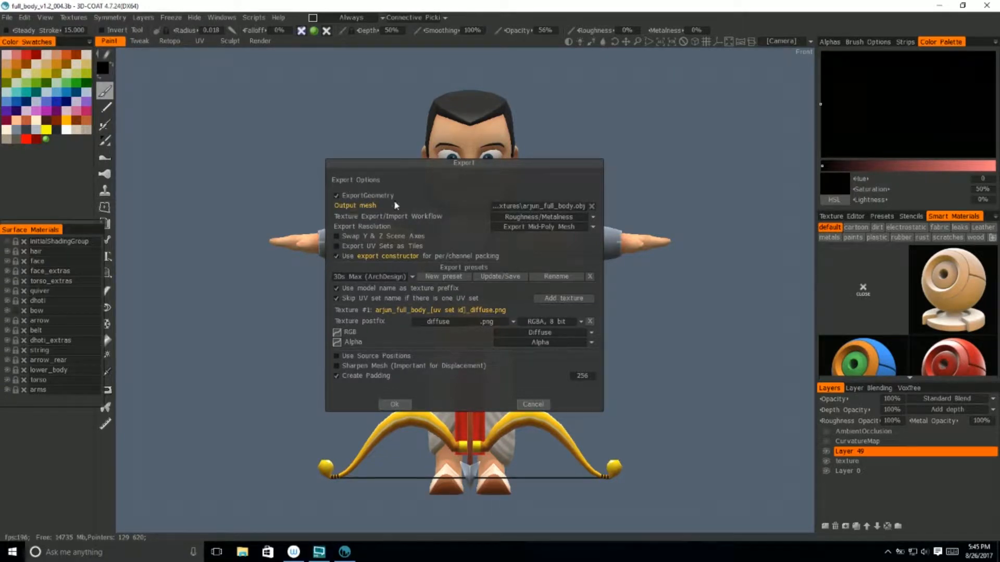
click(537, 207)
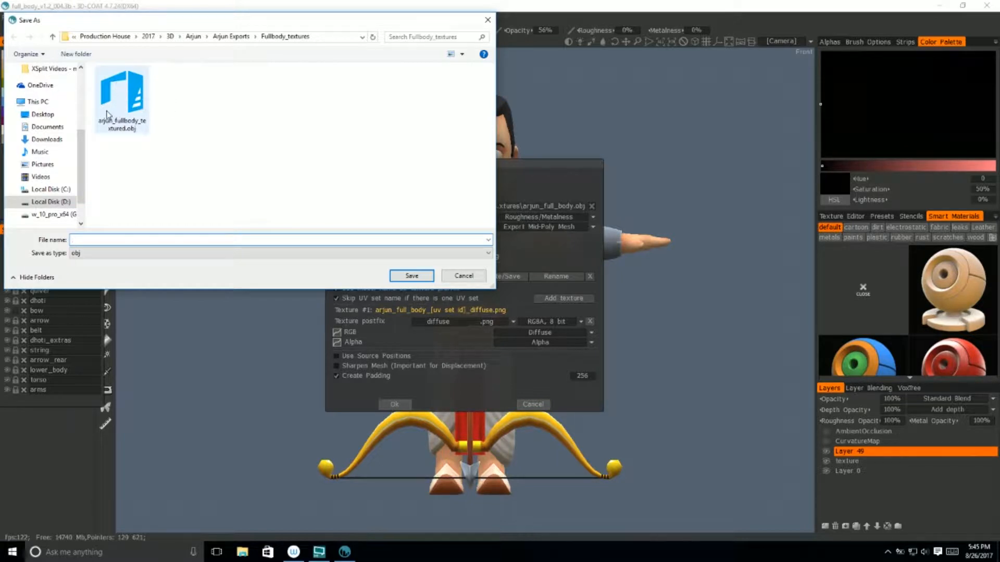
click(130, 110)
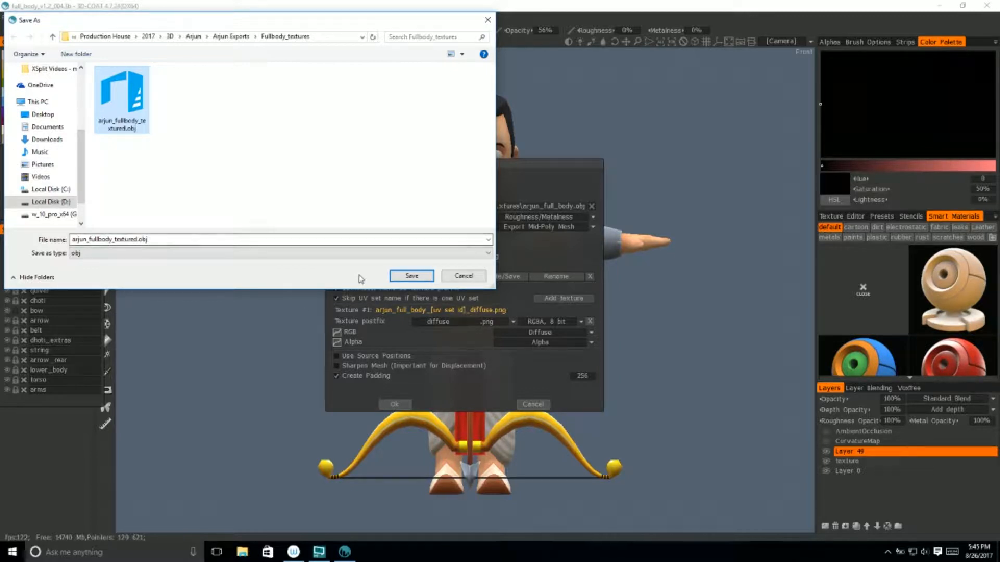
click(411, 276)
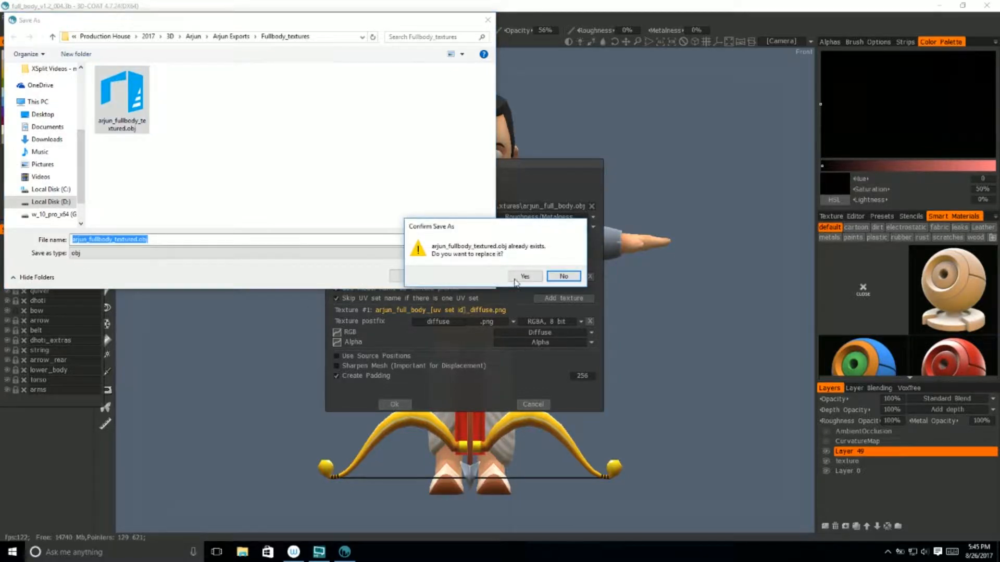
click(520, 276)
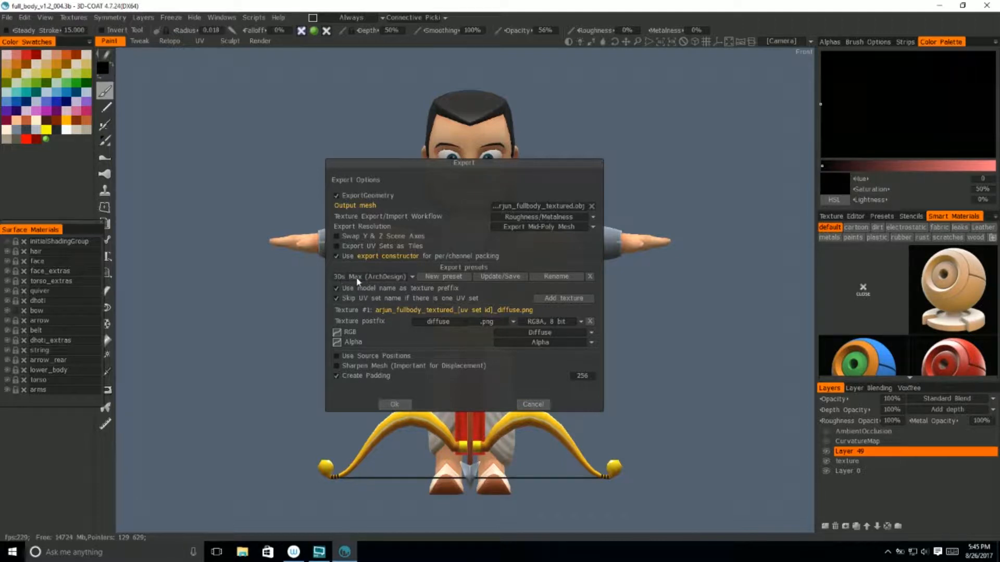
Choose the Arnold (Standard) export preset and remove its normal, roughness and specular textures, keeping only diffuse.
click(385, 277)
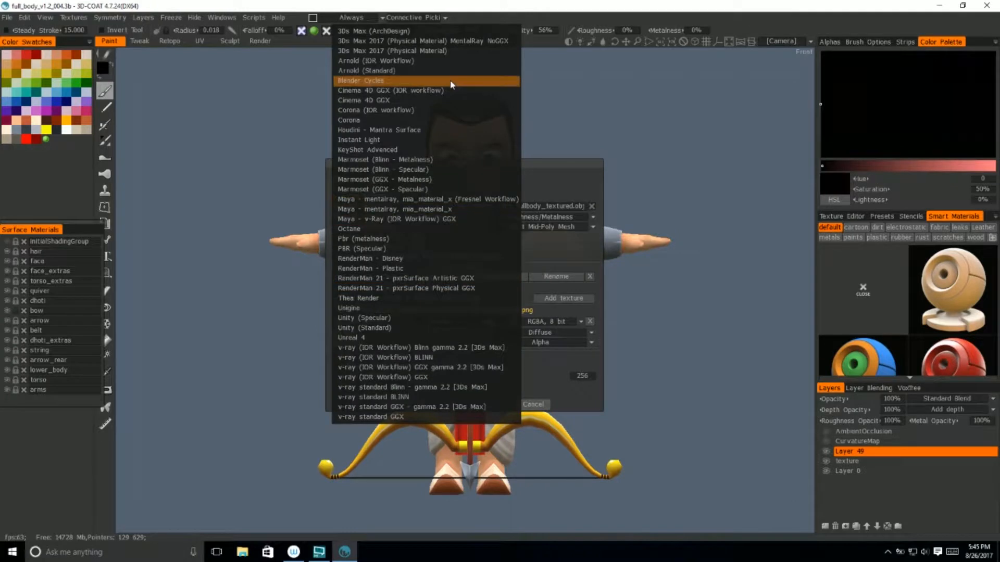
click(380, 72)
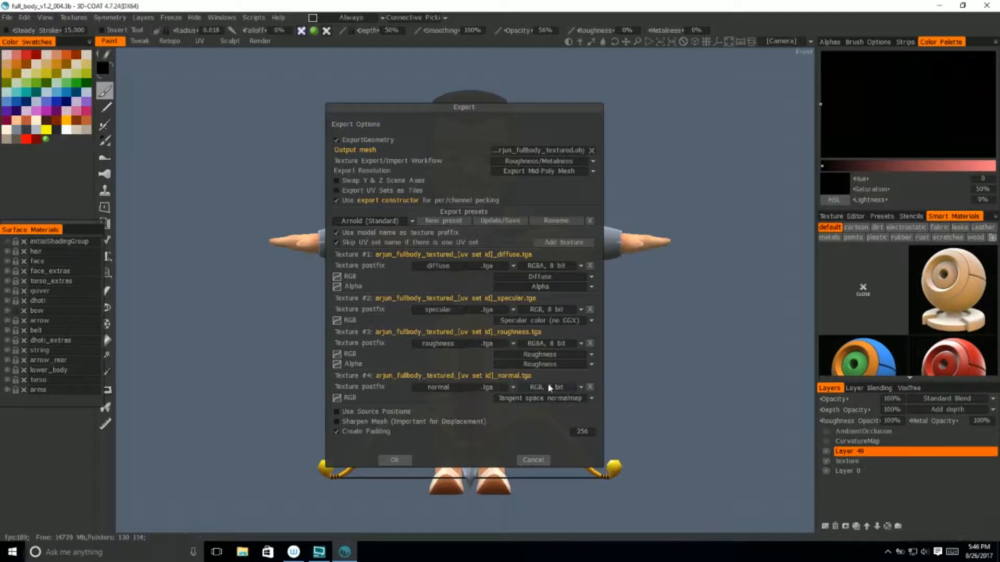
click(589, 386)
click(590, 360)
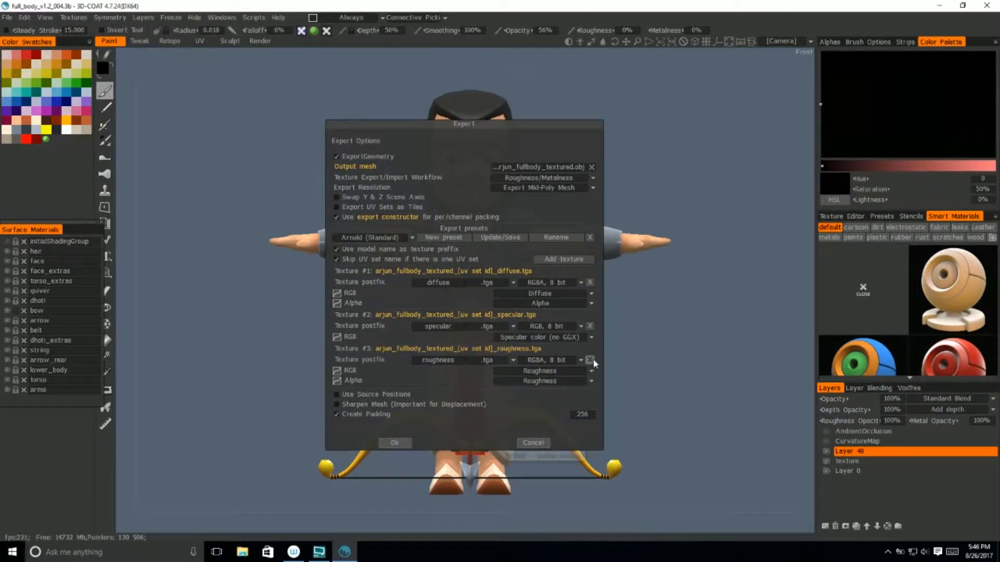
click(590, 347)
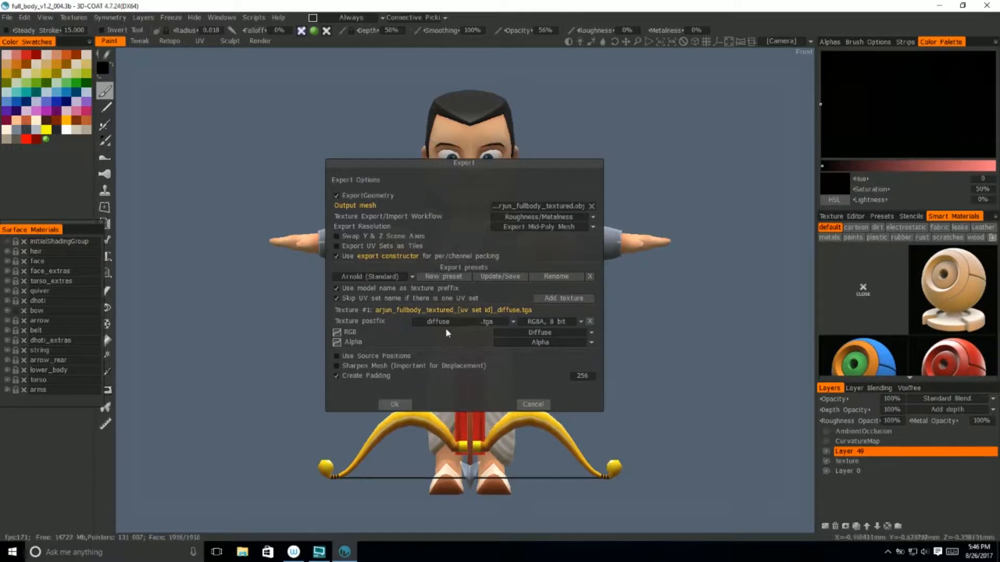
Set the diffuse texture's file format to .png and run the export.
click(494, 324)
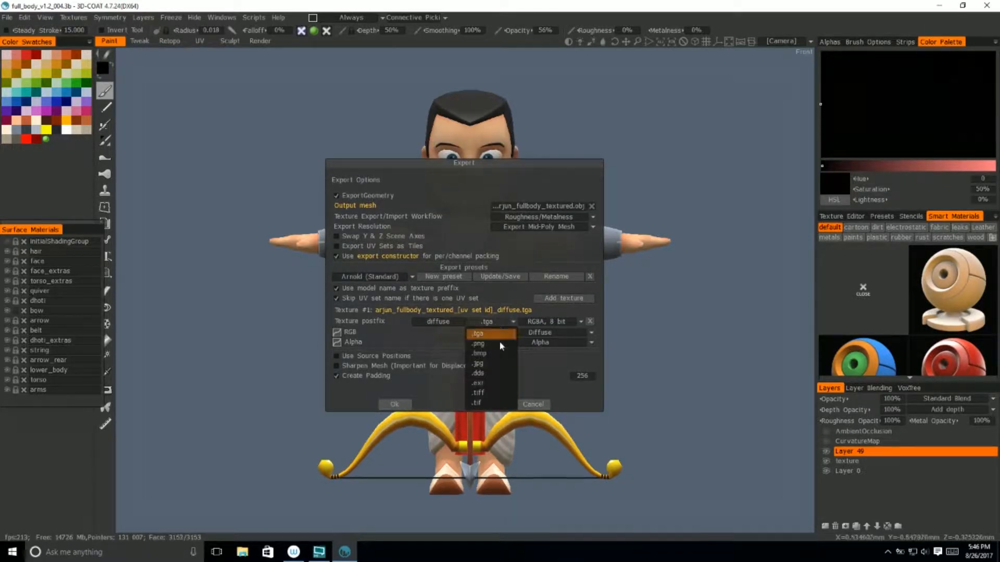
click(494, 342)
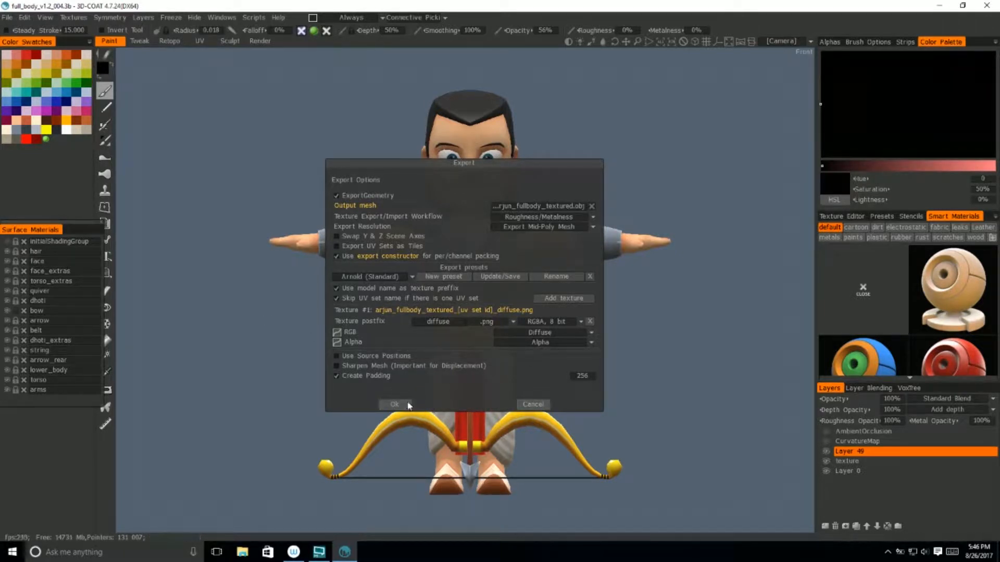
click(394, 404)
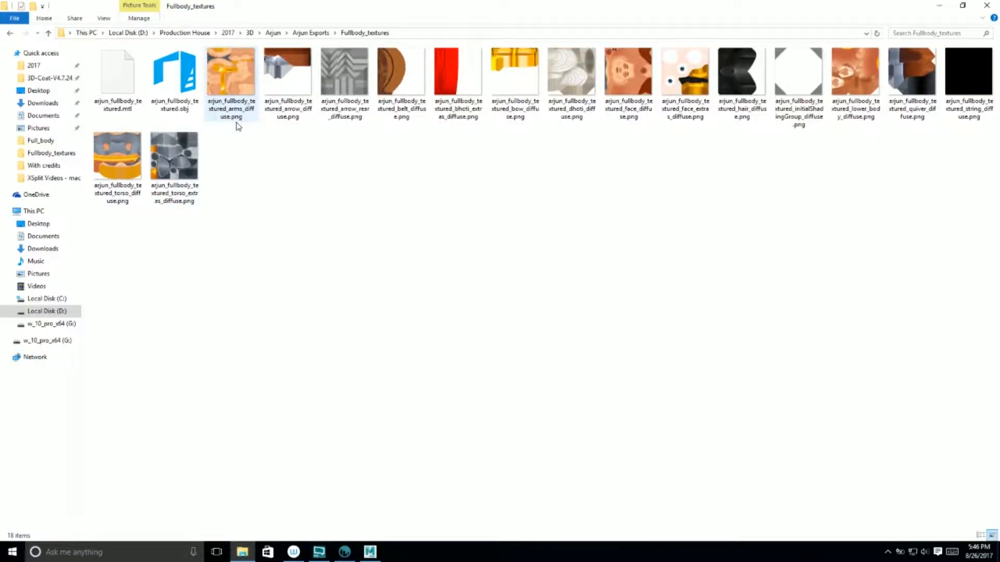
Look through the exported diffuse texture images in the Fullbody_textures folder, starting with the arms texture, and close the image viewer.
click(174, 78)
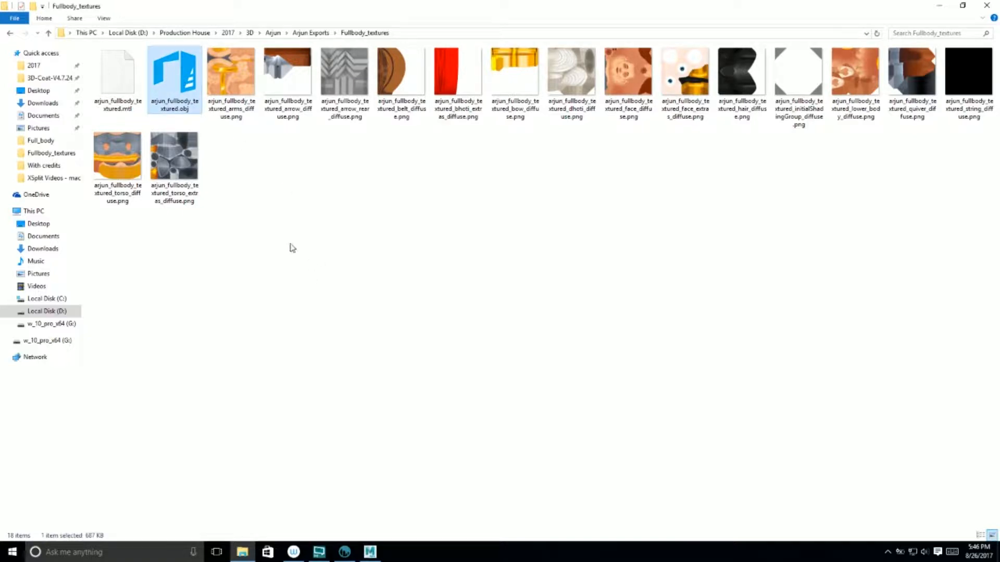
double_click(229, 78)
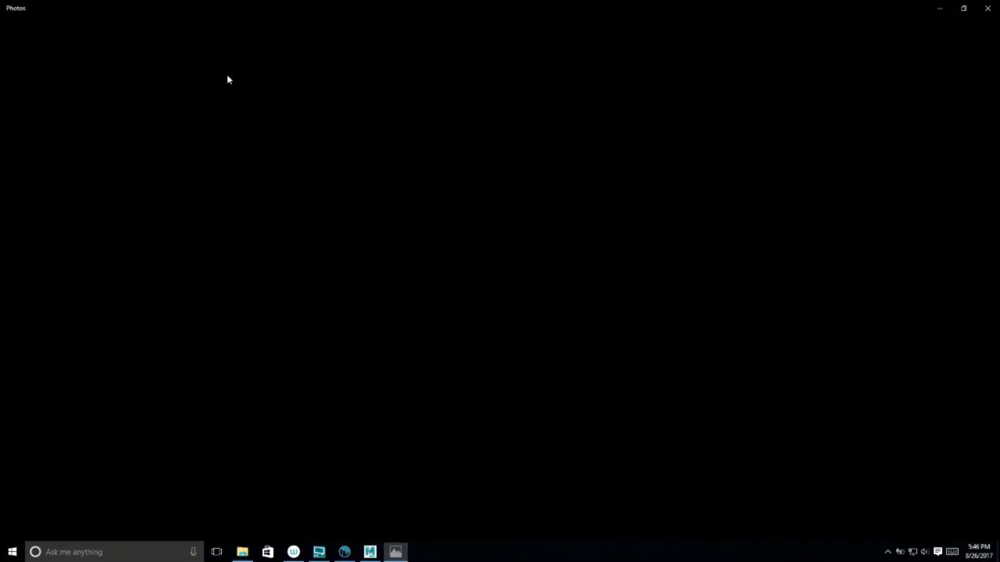
key(Right)
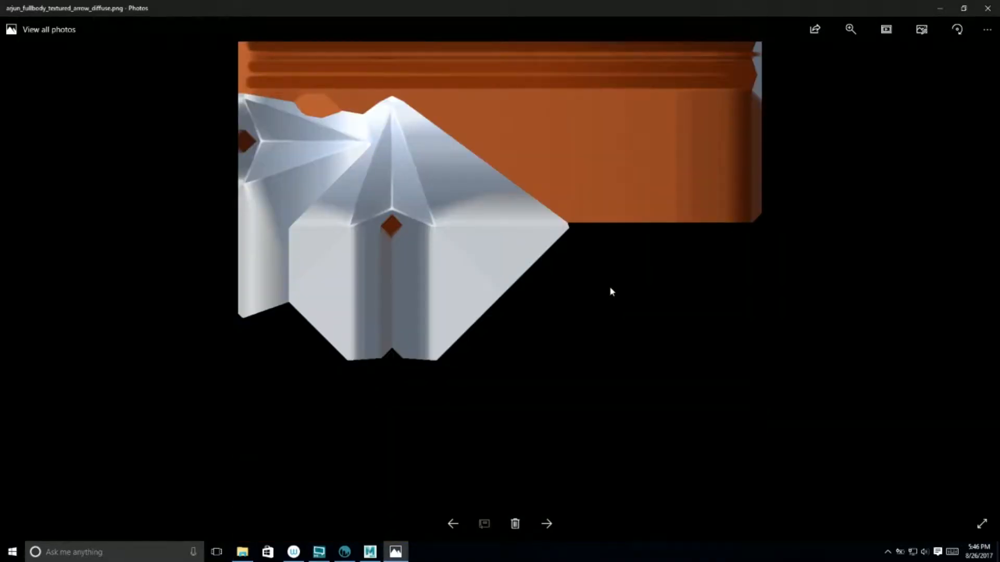
key(Left)
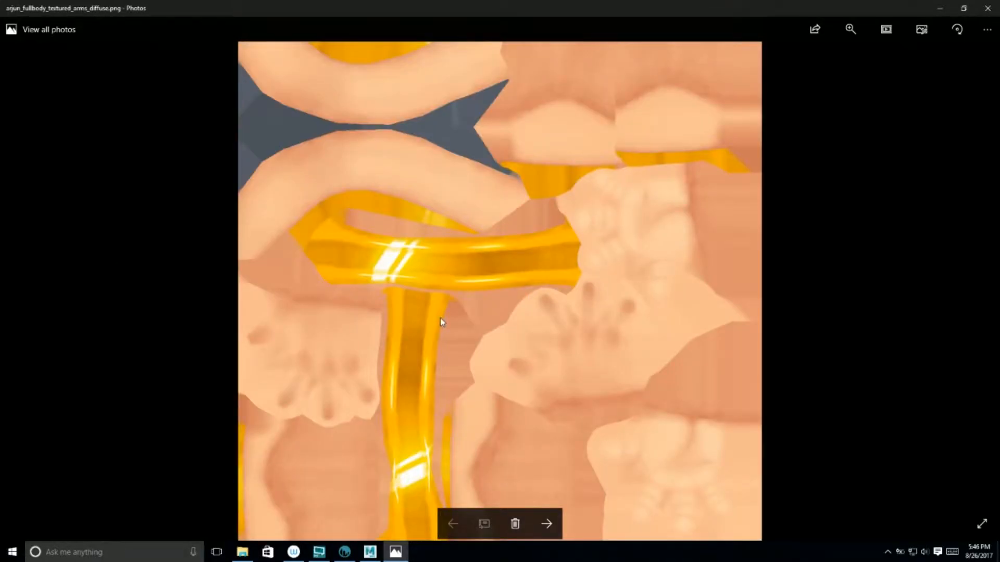
key(Right)
key(Right)
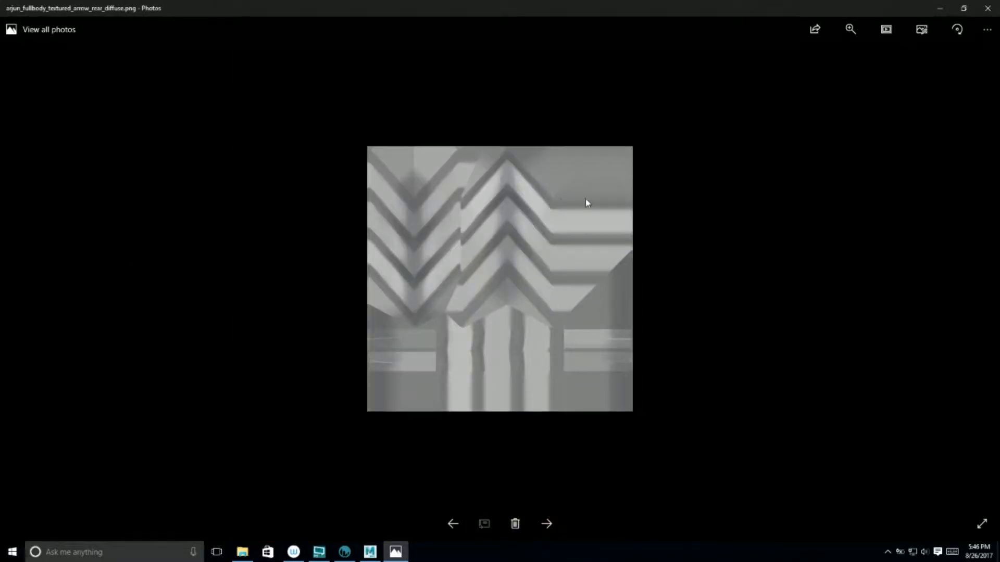
key(Right)
key(Right)
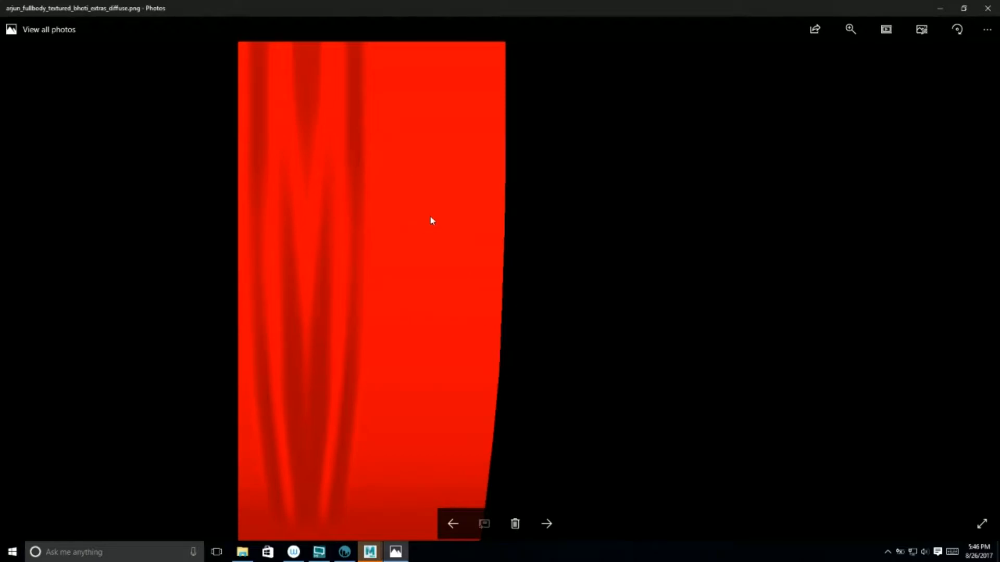
key(Right)
key(Right)
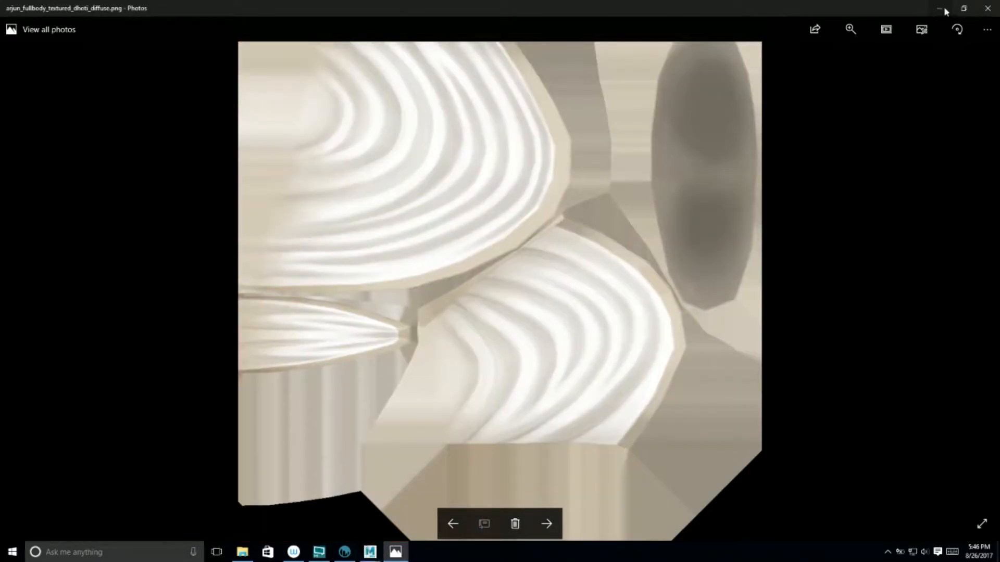
key(Right)
key(Right)
key(Right)
key(Right)
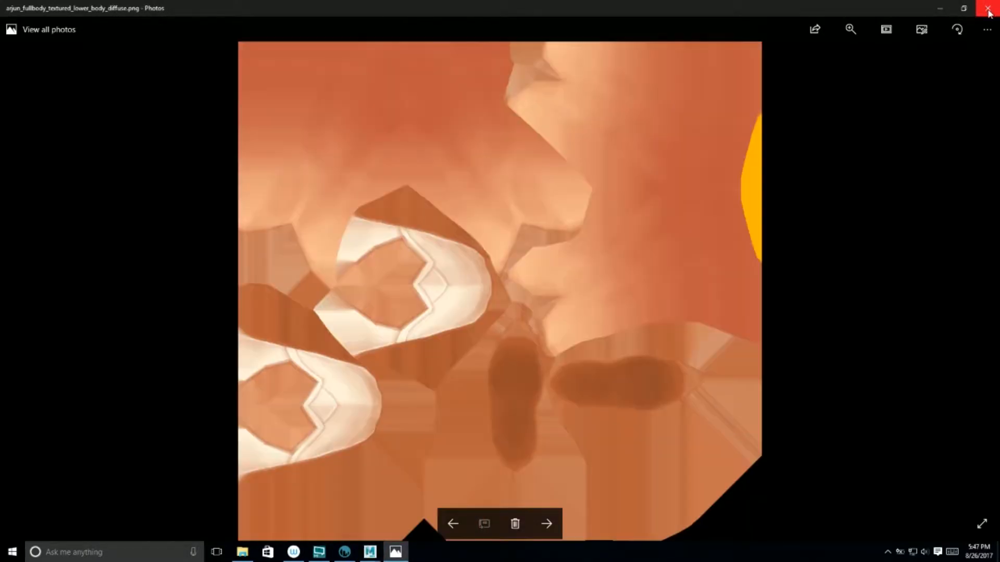
click(989, 12)
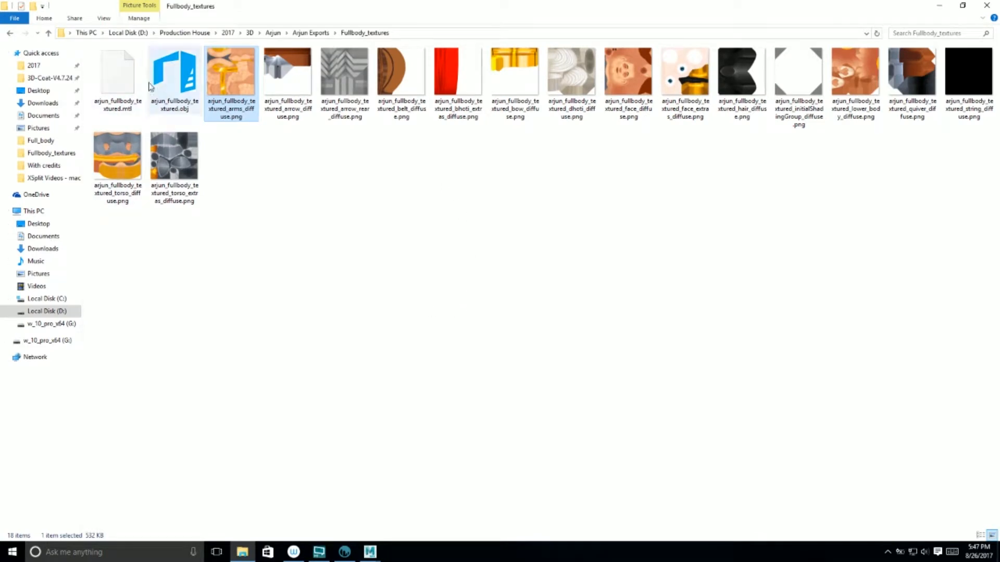
Import arjun_fullbody_textured.obj from the Fullbody_textures folder into the empty Maya scene.
click(165, 72)
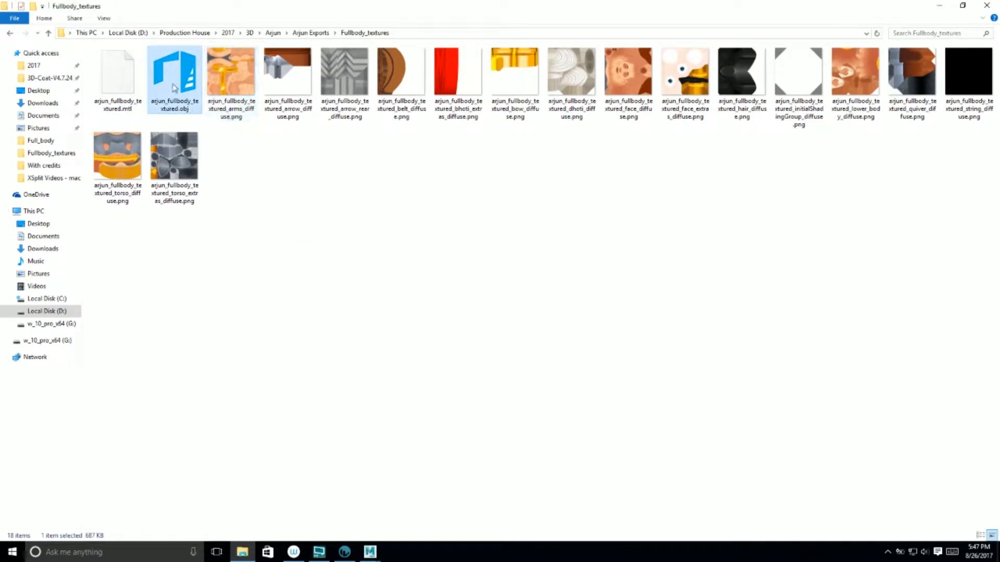
drag(175, 78, 638, 303)
key(alt+Tab)
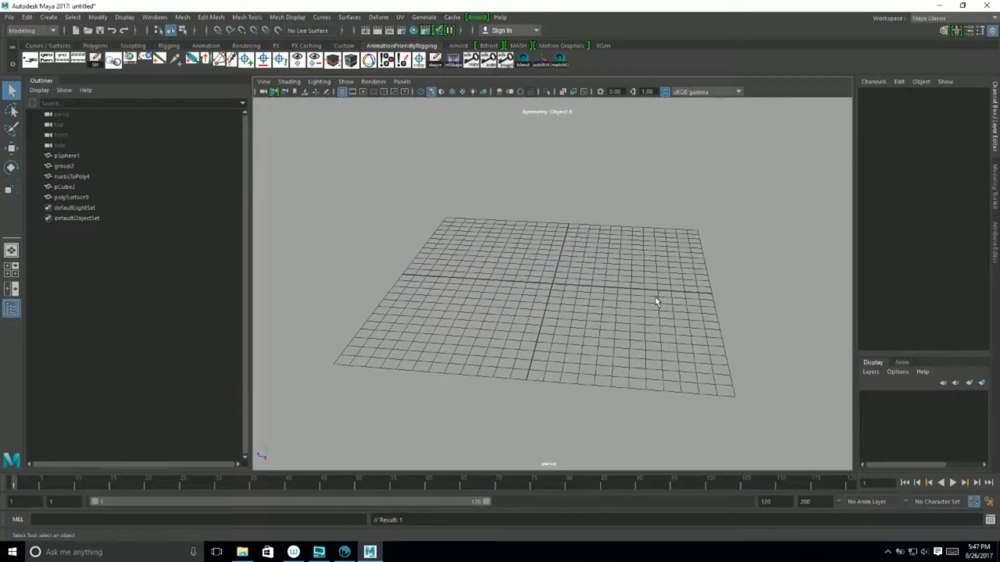
alt+drag(398, 344, 549, 328)
alt+right_drag(548, 328, 593, 317)
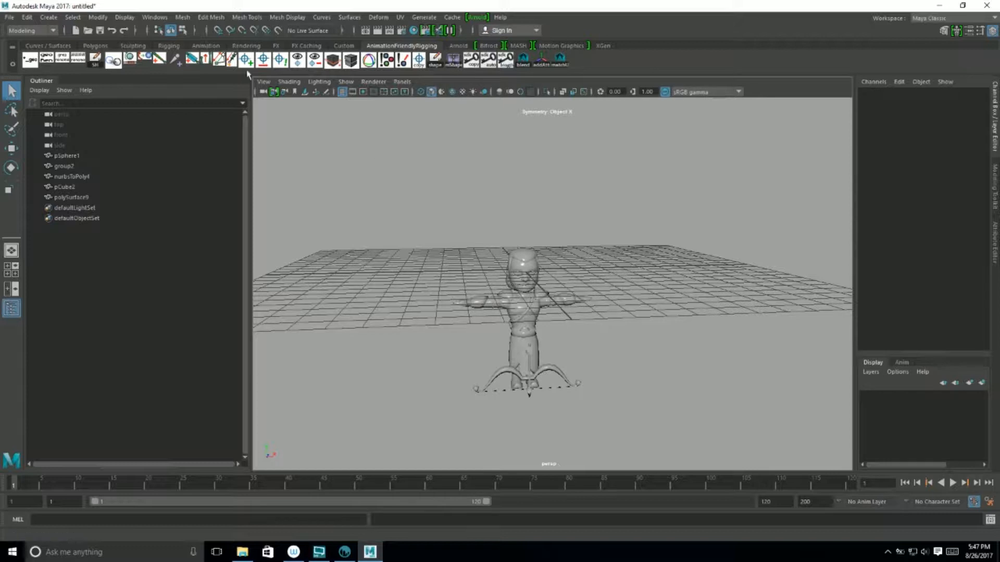
Hide the viewport grid and display the wireframe over the shaded character.
click(342, 92)
scroll(584, 364, up, 3)
alt+drag(585, 364, 542, 292)
click(452, 92)
Examine the imported character's mesh topology from different angles, including the body, clothing and bow.
alt+right_drag(486, 270, 576, 303)
mouse_move(576, 304)
alt+mouse_down()
mouse_move(670, 258)
mouse_move(609, 290)
mouse_move(529, 254)
mouse_move(734, 261)
mouse_move(600, 201)
alt+mouse_up()
alt+middle_drag(600, 201, 599, 143)
alt+right_drag(599, 143, 520, 208)
alt+drag(714, 313, 605, 336)
alt+drag(453, 377, 568, 399)
alt+middle_drag(568, 399, 554, 284)
alt+drag(672, 344, 442, 337)
alt+right_drag(601, 368, 634, 389)
alt+middle_drag(634, 389, 546, 405)
alt+drag(552, 375, 692, 370)
alt+right_drag(692, 370, 568, 337)
alt+middle_drag(567, 338, 570, 411)
alt+right_drag(570, 411, 495, 333)
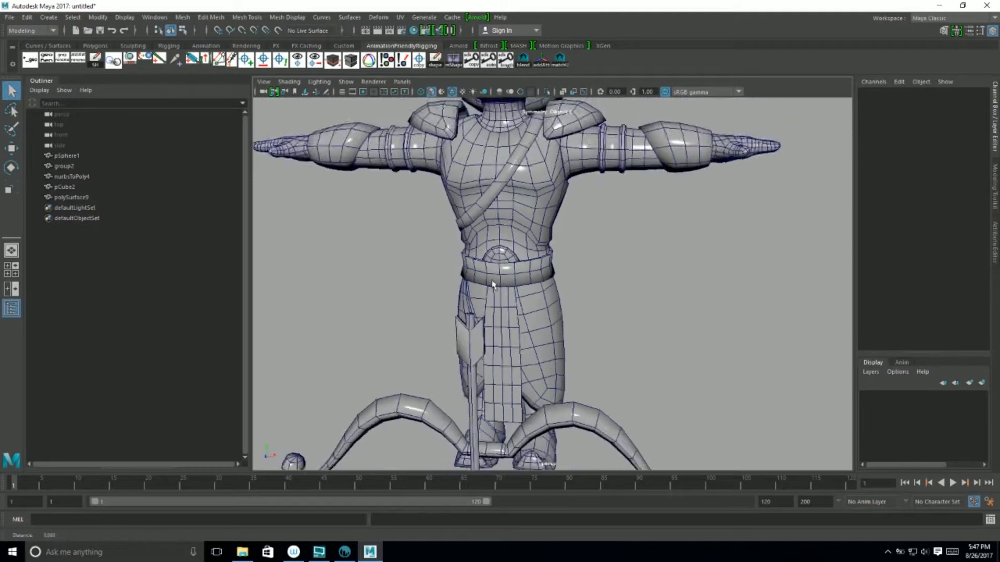
Turn off the wireframe overlay and display the character shaded with its texture maps.
alt+middle_drag(495, 334, 501, 393)
alt+drag(501, 393, 526, 398)
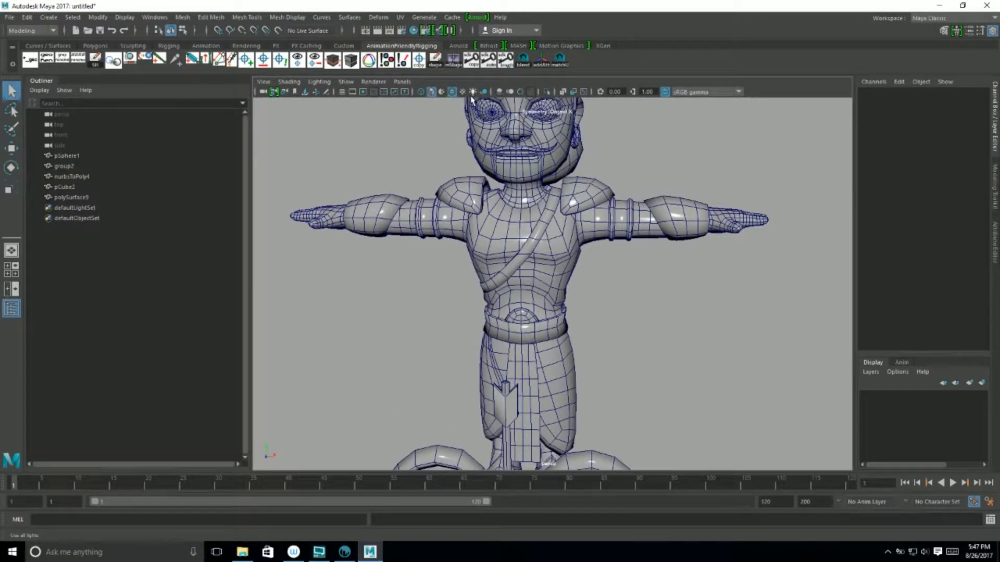
key(4)
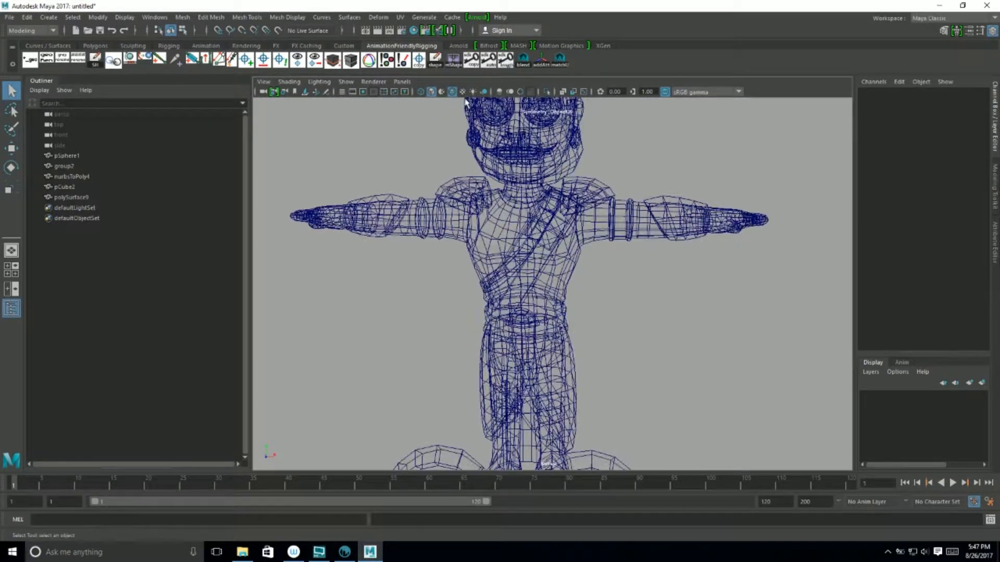
key(6)
key(5)
alt+right_drag(484, 104, 499, 162)
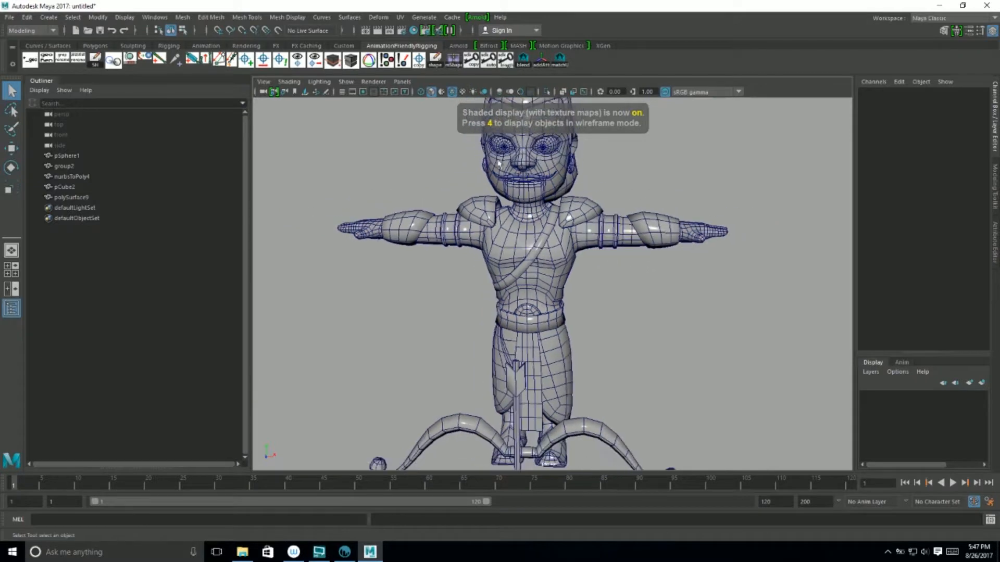
click(452, 93)
key(6)
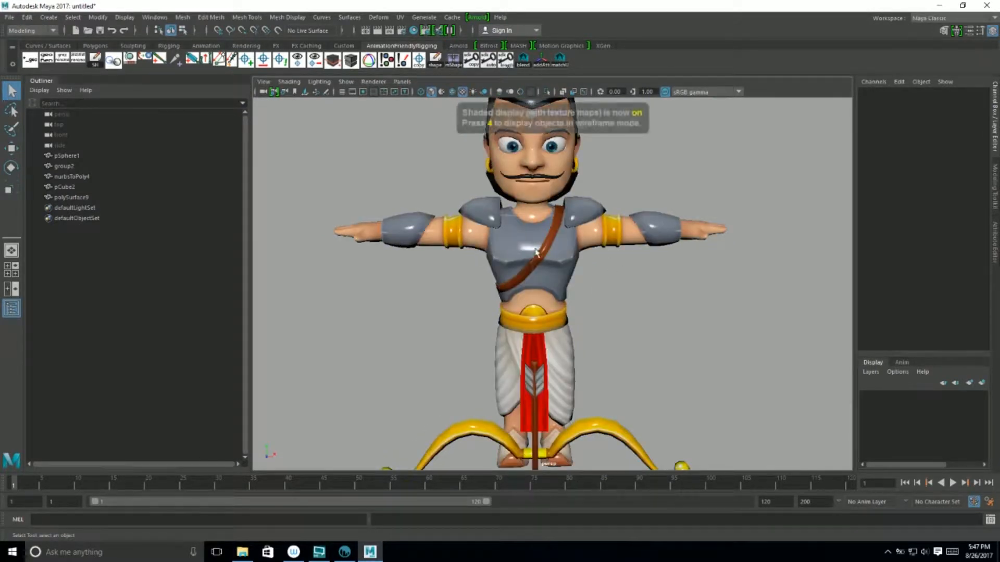
Examine the textured character from different angles, including the head, armour, clothing and bow.
alt+drag(419, 238, 551, 235)
alt+drag(434, 208, 411, 261)
alt+right_drag(485, 255, 631, 299)
alt+middle_drag(604, 216, 363, 388)
alt+drag(363, 388, 460, 261)
alt+right_drag(460, 260, 515, 349)
alt+drag(516, 348, 667, 261)
alt+middle_drag(666, 261, 552, 312)
alt+drag(552, 313, 522, 334)
alt+middle_drag(523, 289, 536, 336)
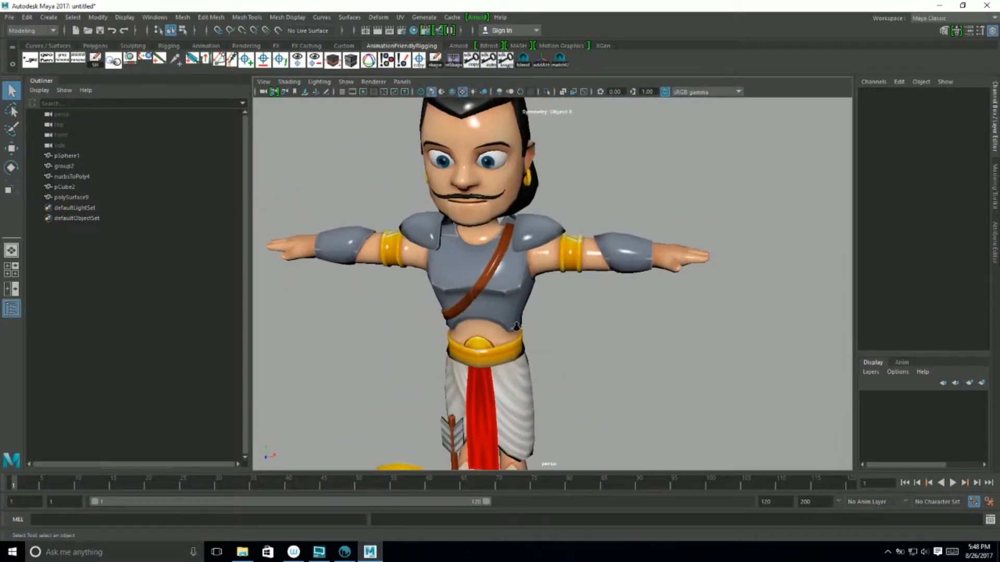
alt+right_drag(536, 336, 532, 306)
alt+drag(532, 306, 604, 309)
alt+right_drag(594, 304, 555, 323)
alt+middle_drag(555, 323, 576, 314)
alt+drag(577, 320, 569, 323)
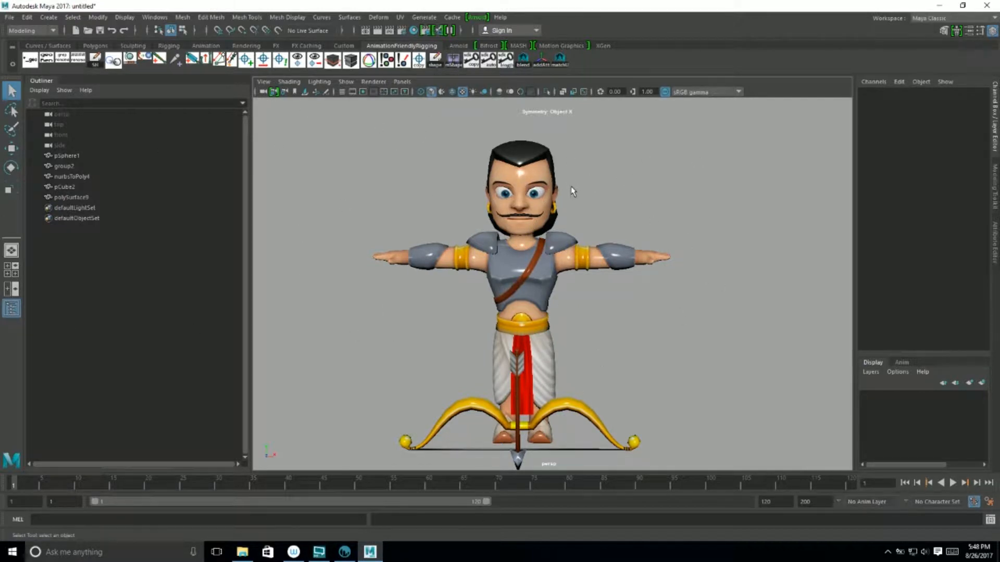
Select one eye and the body mesh in turn to check which parts are separate objects.
click(539, 196)
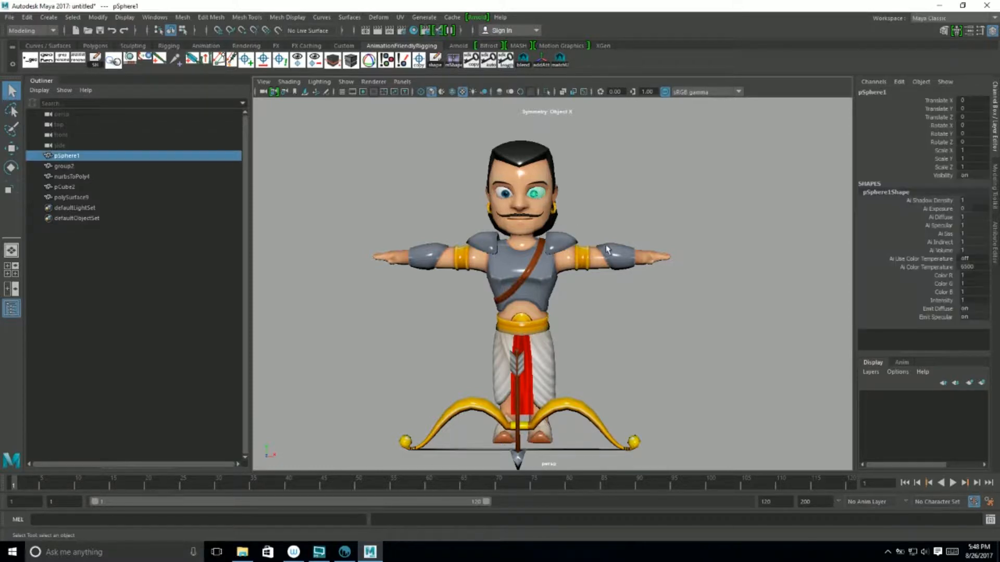
scroll(534, 187, up, 5)
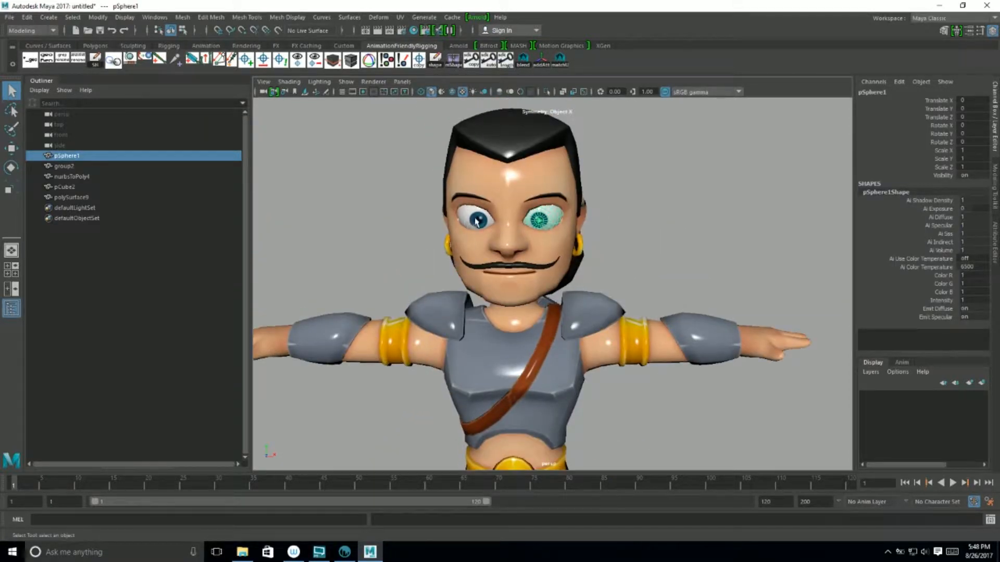
click(481, 247)
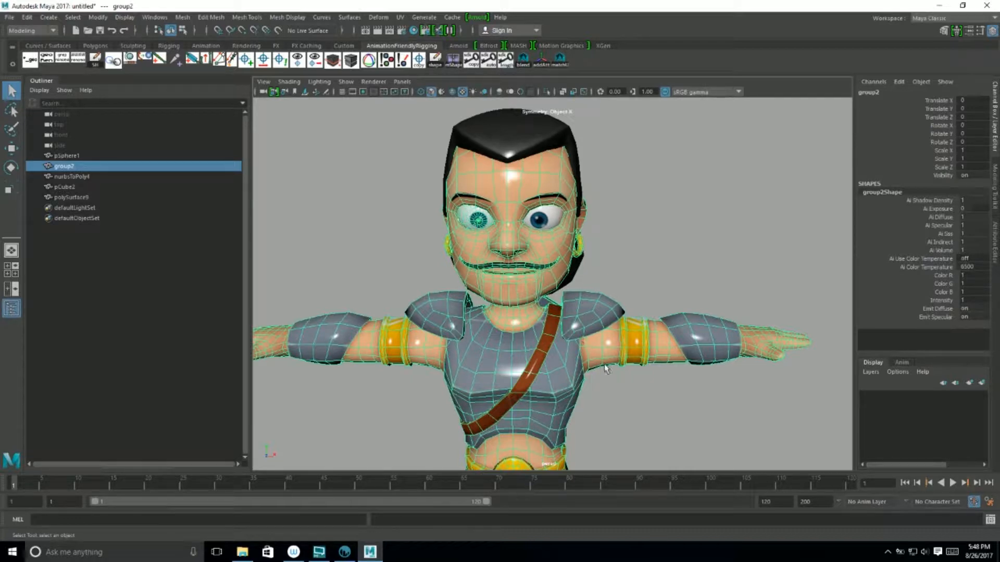
alt+middle_drag(539, 422, 526, 251)
scroll(565, 251, down, 3)
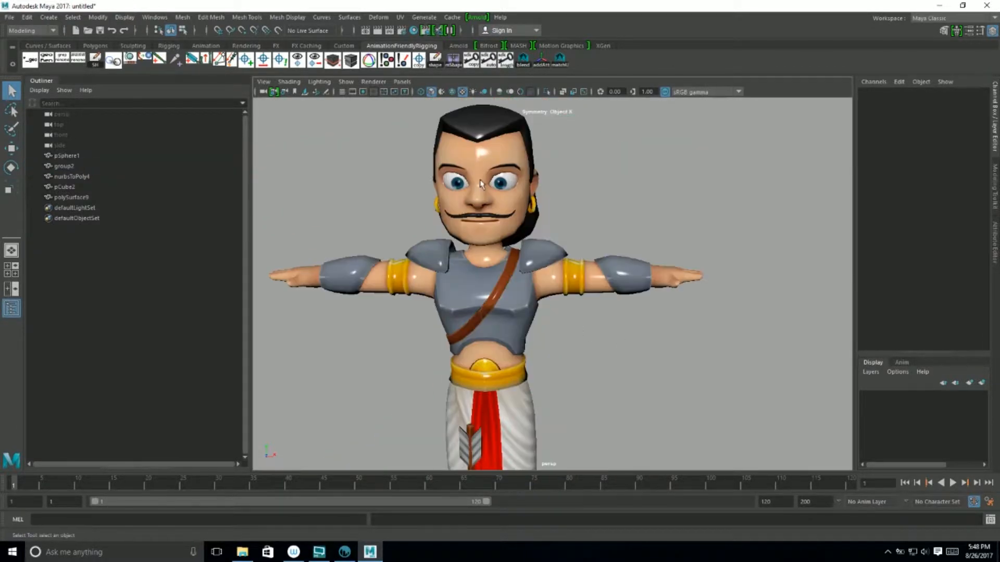
click(465, 207)
mouse_move(539, 262)
alt+middle_down()
mouse_move(535, 199)
mouse_move(545, 266)
alt+middle_up()
click(551, 326)
alt+drag(551, 326, 556, 321)
alt+middle_drag(627, 317, 632, 305)
scroll(630, 302, down, 3)
alt+drag(485, 307, 536, 303)
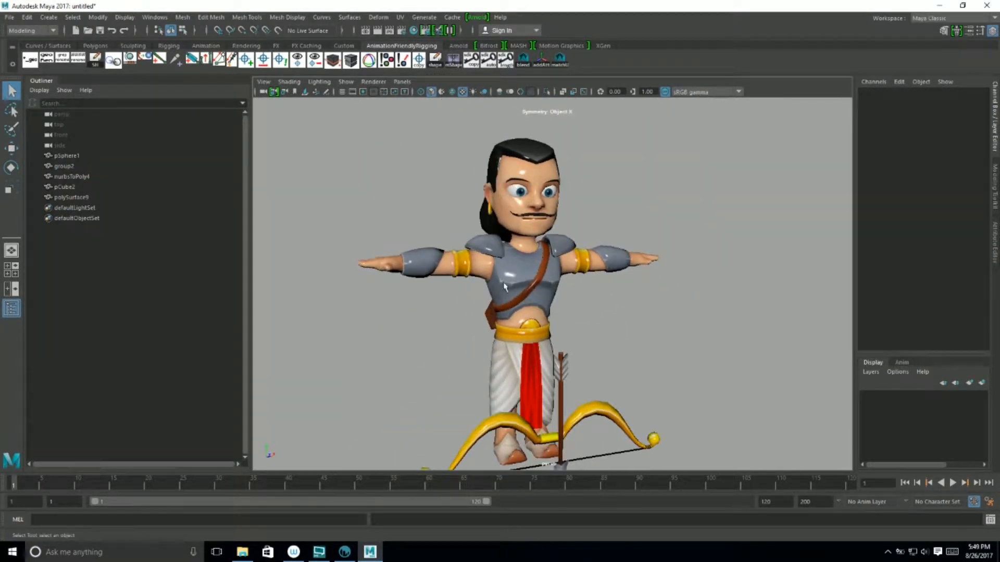
Select the combined body and the separate eye again, comparing the object grouping from several angles.
click(486, 247)
alt+drag(614, 367, 495, 219)
alt+drag(578, 419, 524, 337)
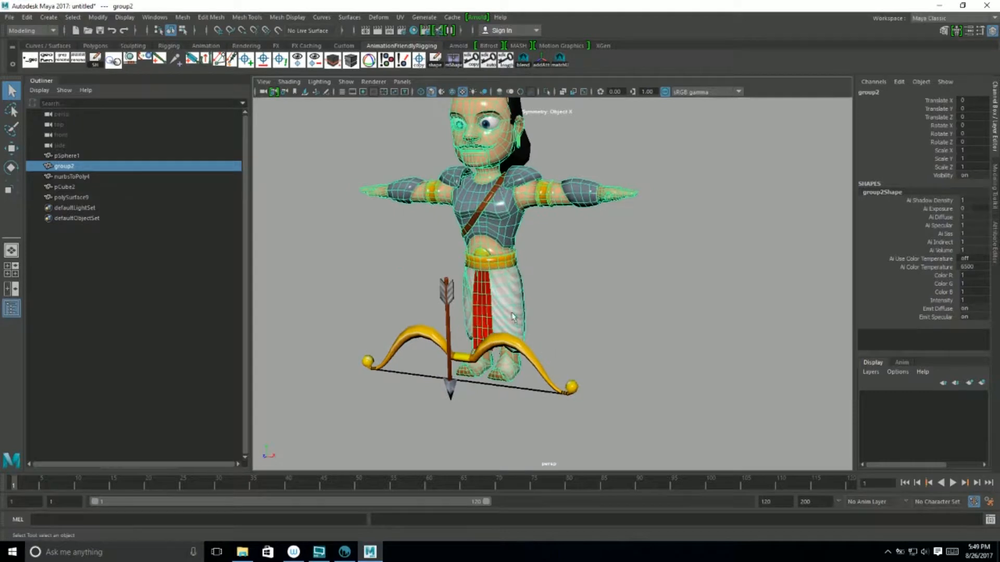
click(487, 125)
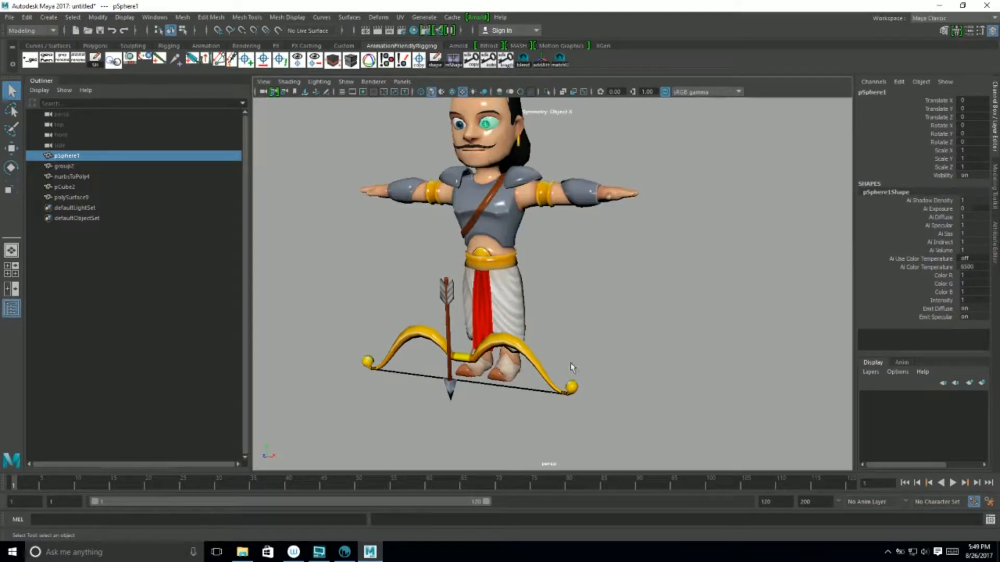
click(513, 350)
alt+drag(541, 375, 552, 317)
click(570, 276)
alt+right_drag(578, 302, 657, 346)
alt+middle_drag(588, 260, 589, 395)
alt+drag(584, 323, 498, 333)
Separate the combined body mesh into its individual polygon pieces.
click(488, 285)
alt+drag(413, 377, 475, 384)
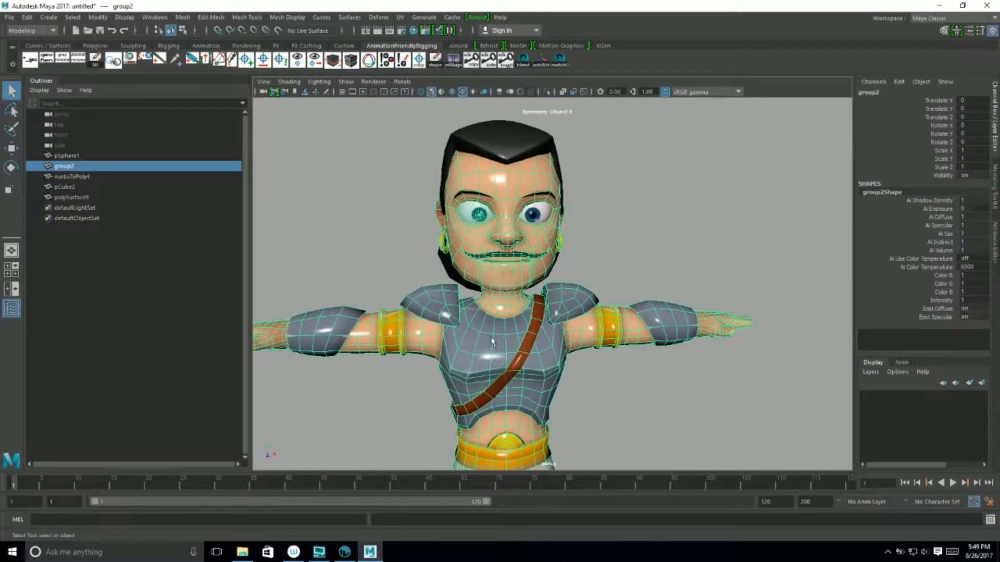
key(space)
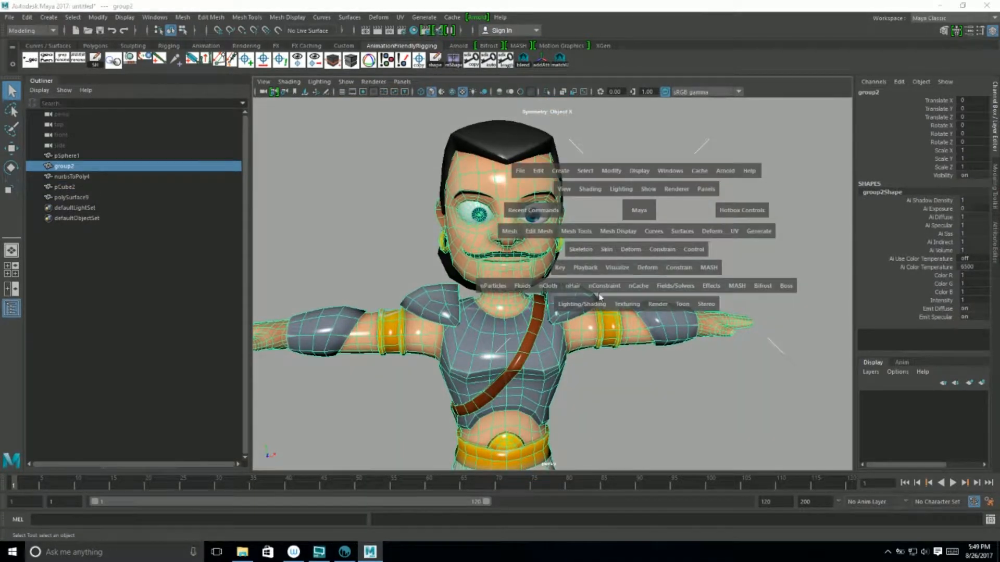
click(510, 231)
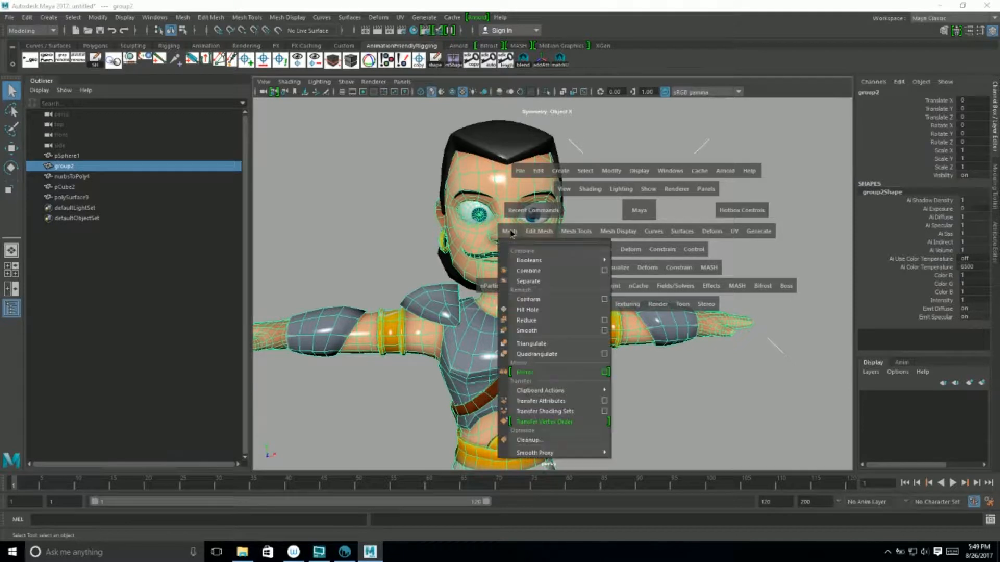
click(538, 284)
alt+right_drag(650, 406, 605, 382)
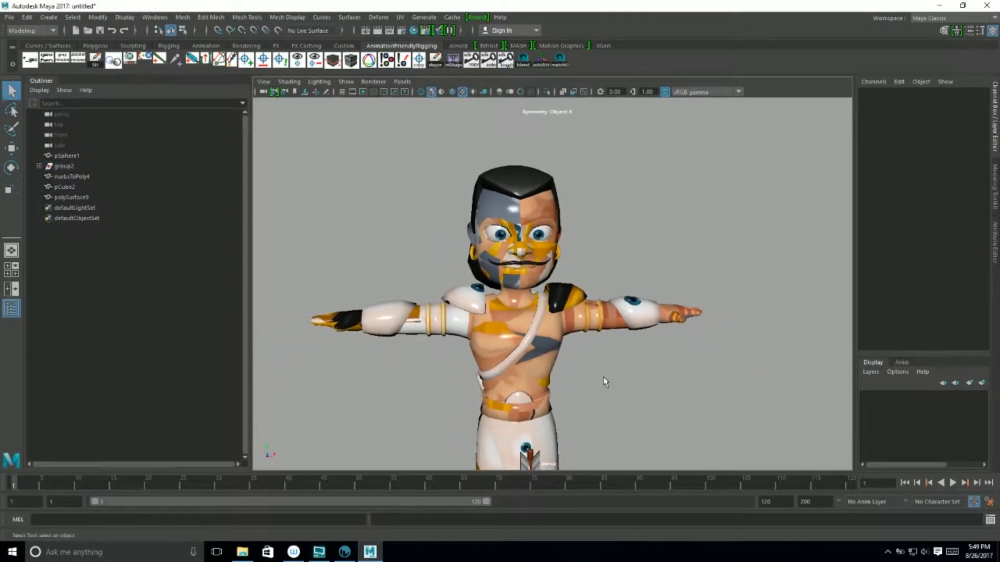
Examine the textures on the separated pieces and select the individual shoulder pads to check them.
alt+drag(603, 382, 573, 367)
alt+right_drag(419, 259, 501, 299)
alt+drag(501, 300, 637, 308)
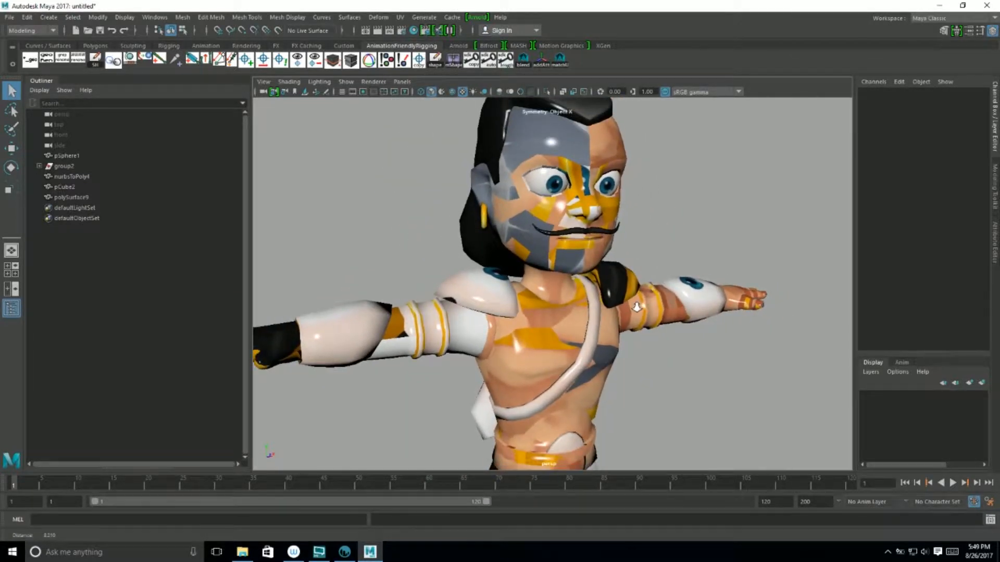
click(617, 281)
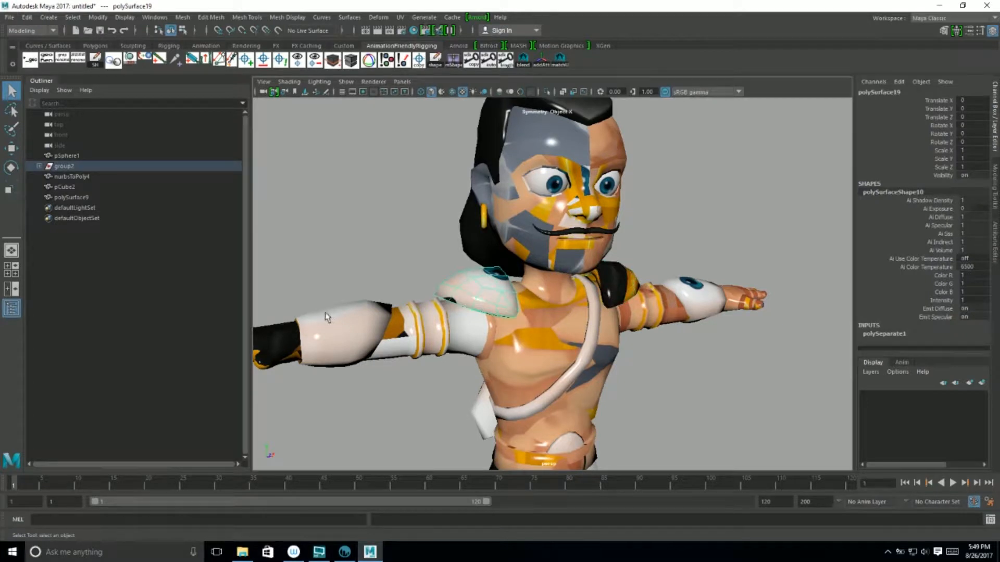
click(698, 375)
alt+drag(698, 375, 698, 318)
click(572, 290)
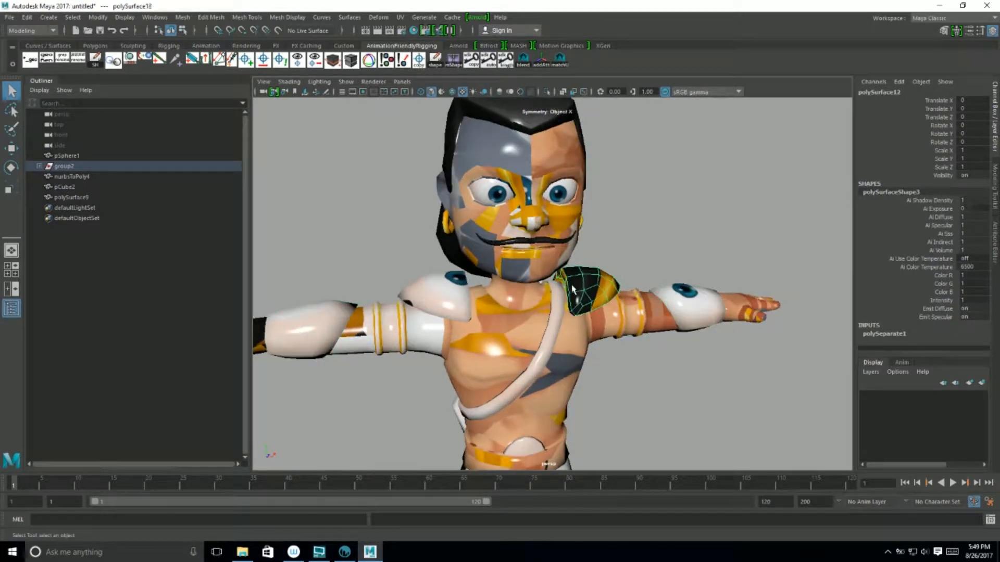
click(633, 308)
alt+middle_drag(634, 308, 640, 284)
scroll(682, 281, down, 1)
Select both shoulder pads, both forearm guards and the round belt buckle together.
click(682, 275)
shift+click(583, 255)
shift+click(459, 263)
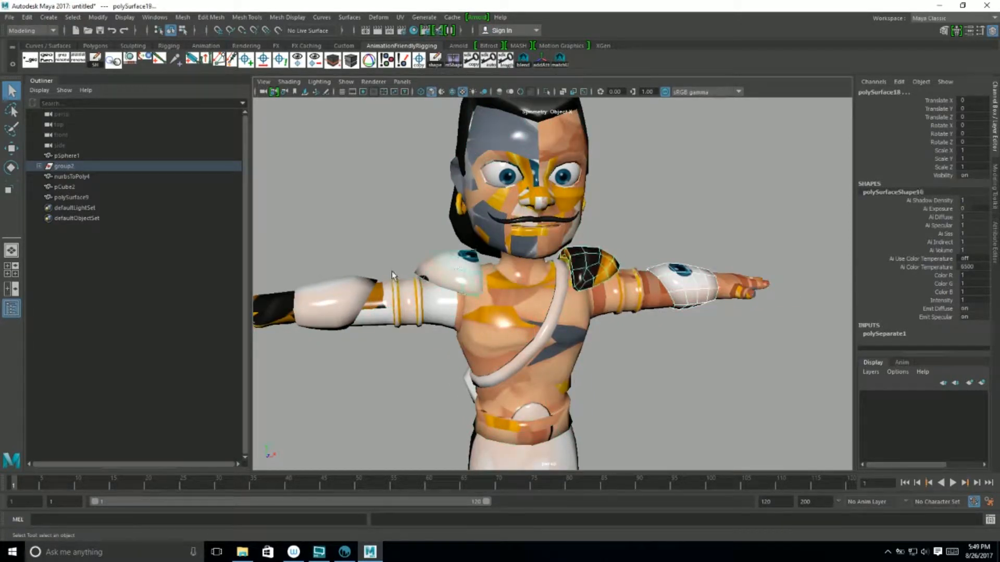
shift+click(338, 286)
shift+click(530, 409)
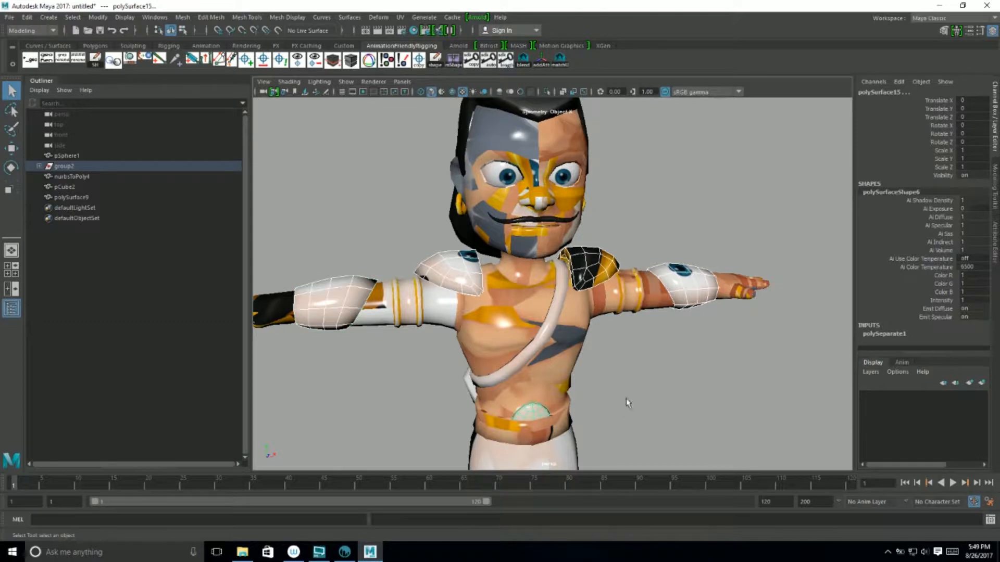
alt+middle_drag(623, 411, 634, 383)
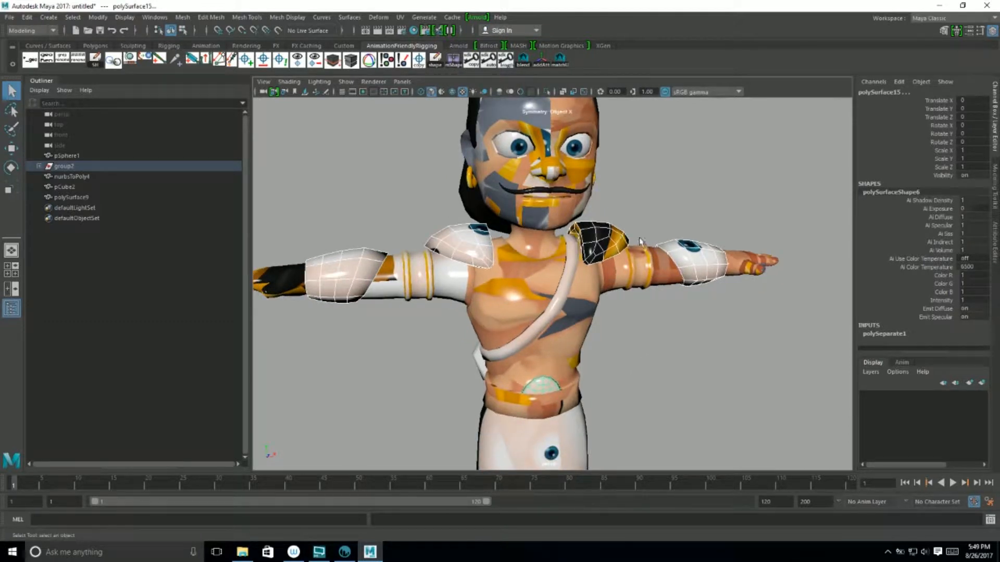
Switch to 3D-Coat, hide the torso_extras surface material to check which parts it covers, and return to Maya.
key(alt+Tab)
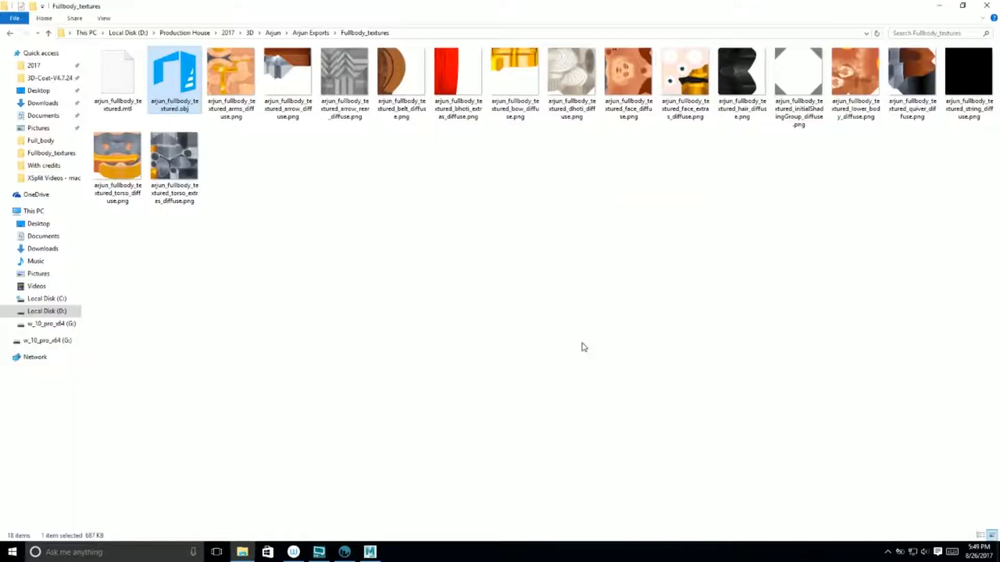
key(alt+Tab)
click(344, 552)
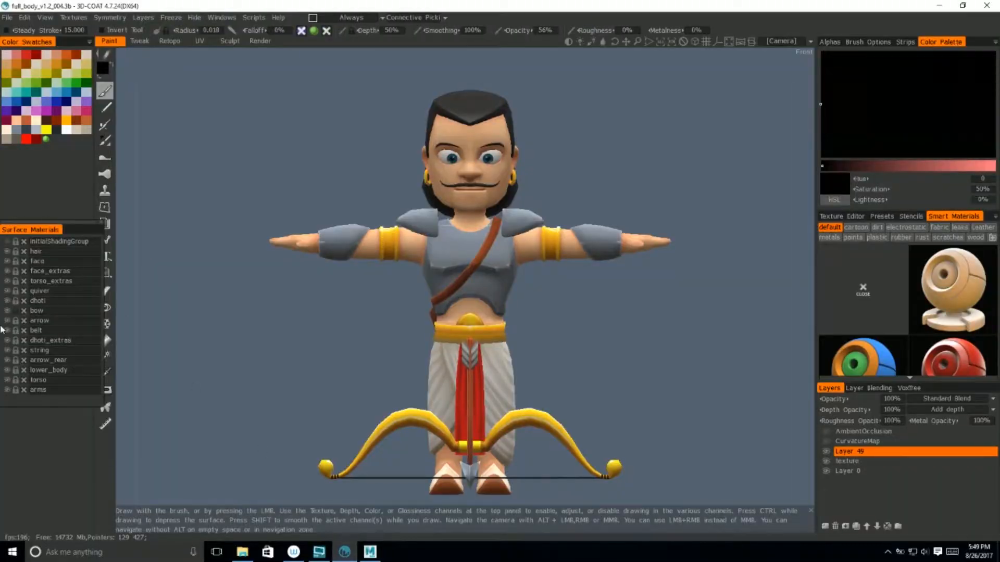
key(alt+Tab)
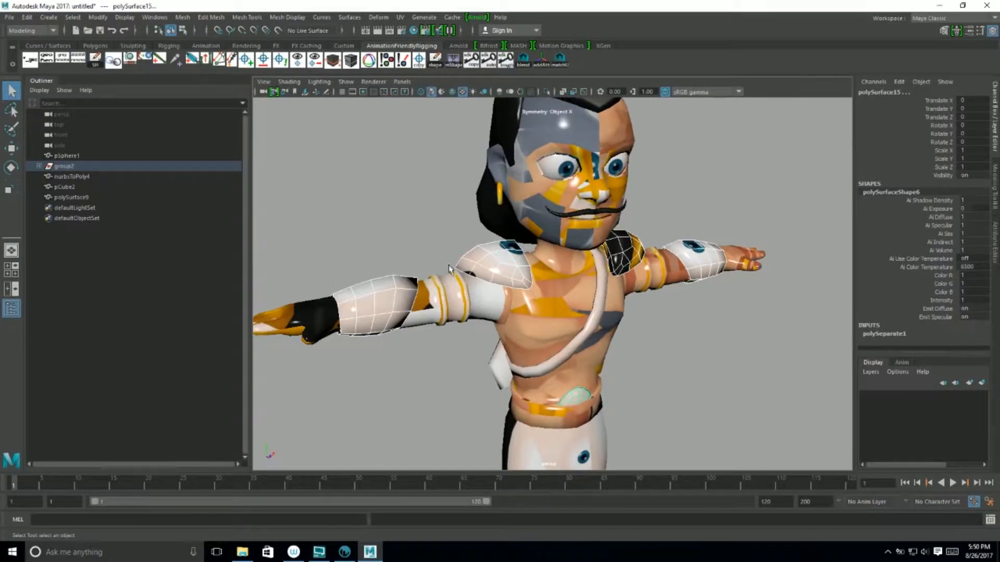
alt+drag(610, 396, 726, 350)
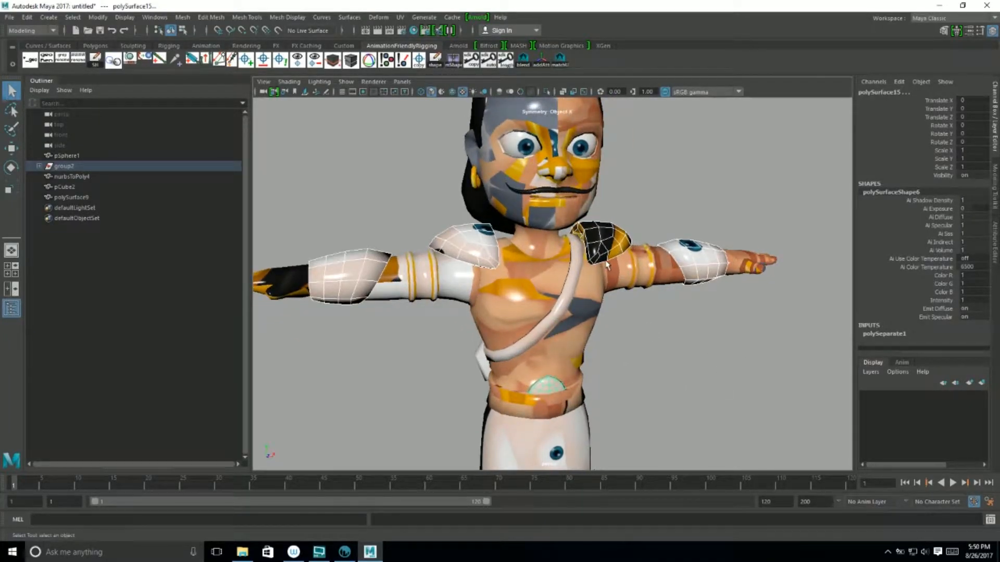
key(alt+Tab)
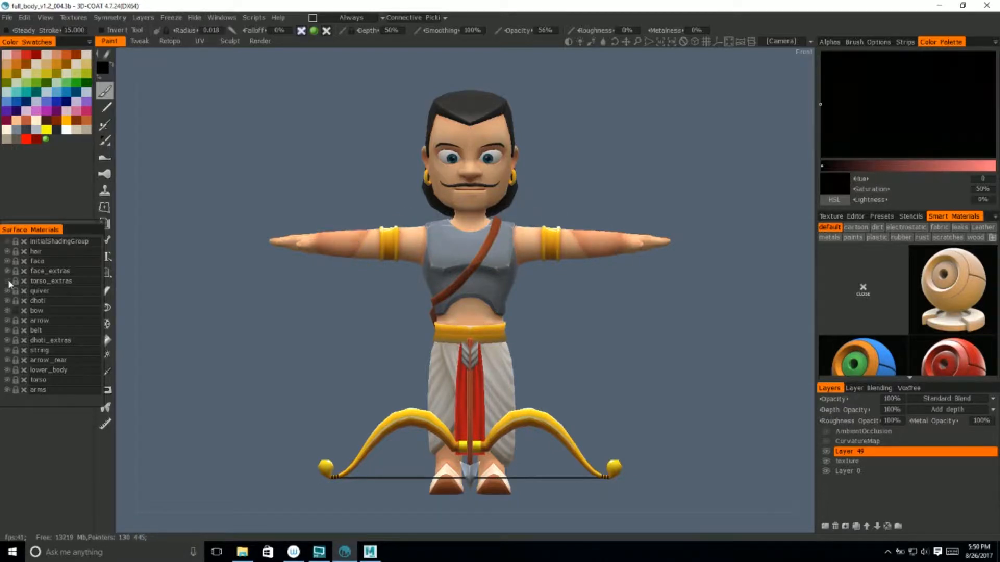
key(alt+Tab)
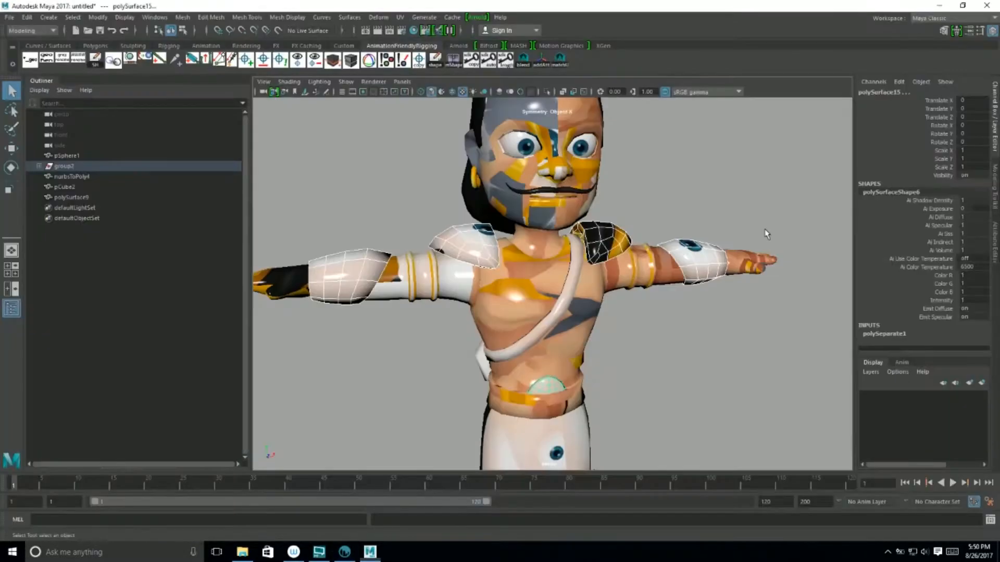
Assign the existing torso_extras1 material to the selected shoulder pads, forearm guards and belt buckle.
alt+drag(665, 288, 550, 251)
alt+drag(623, 305, 692, 251)
right_drag(692, 246, 795, 538)
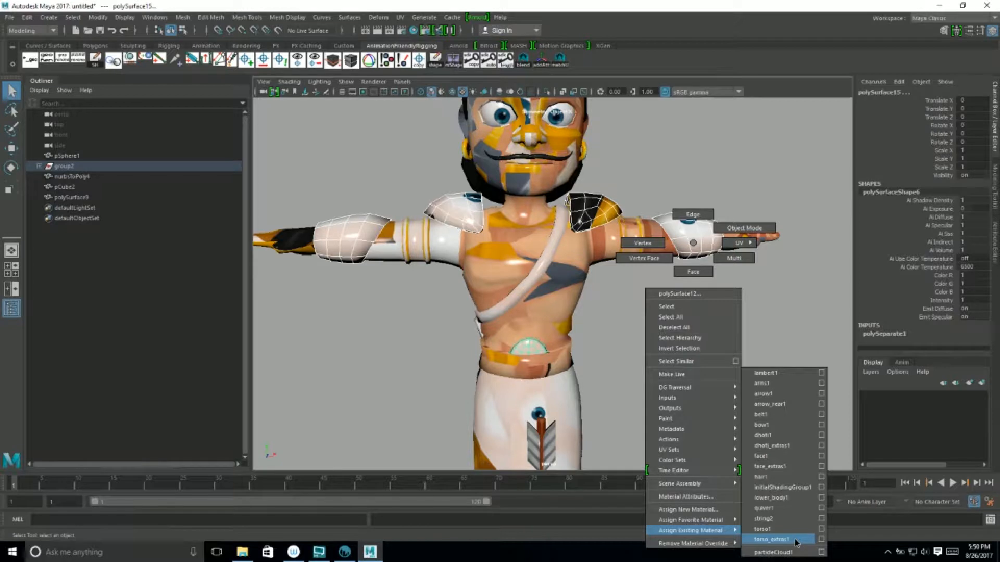
mouse_move(795, 538)
right_down()
mouse_move(803, 360)
mouse_move(794, 429)
mouse_move(718, 522)
mouse_move(762, 544)
mouse_move(808, 498)
mouse_move(803, 379)
mouse_move(787, 544)
mouse_move(781, 378)
mouse_move(789, 539)
right_up()
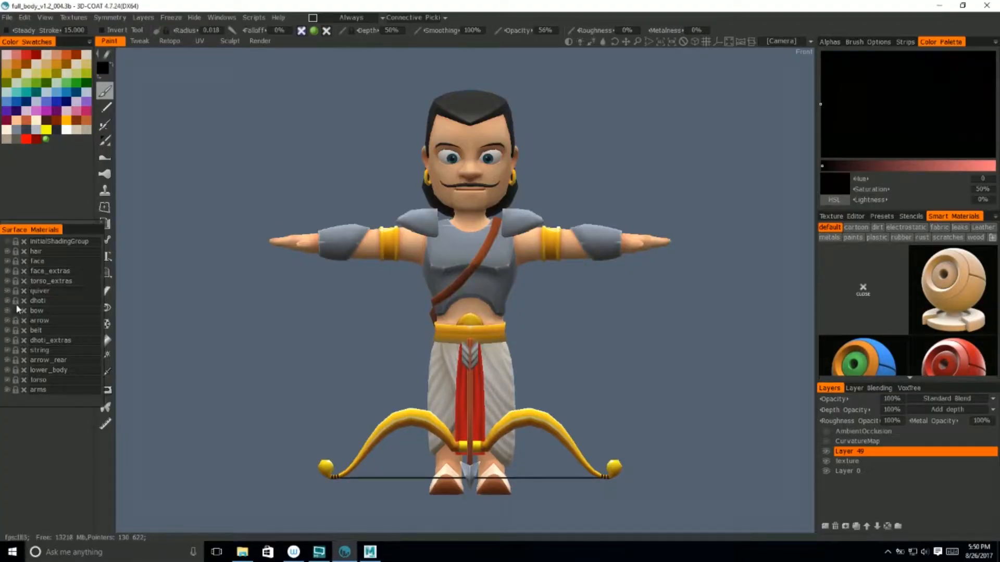
Return to Maya and examine the textures on the shoulder pads, forearm guards and belt buckle from different angles.
key(alt+Tab)
alt+drag(423, 312, 505, 325)
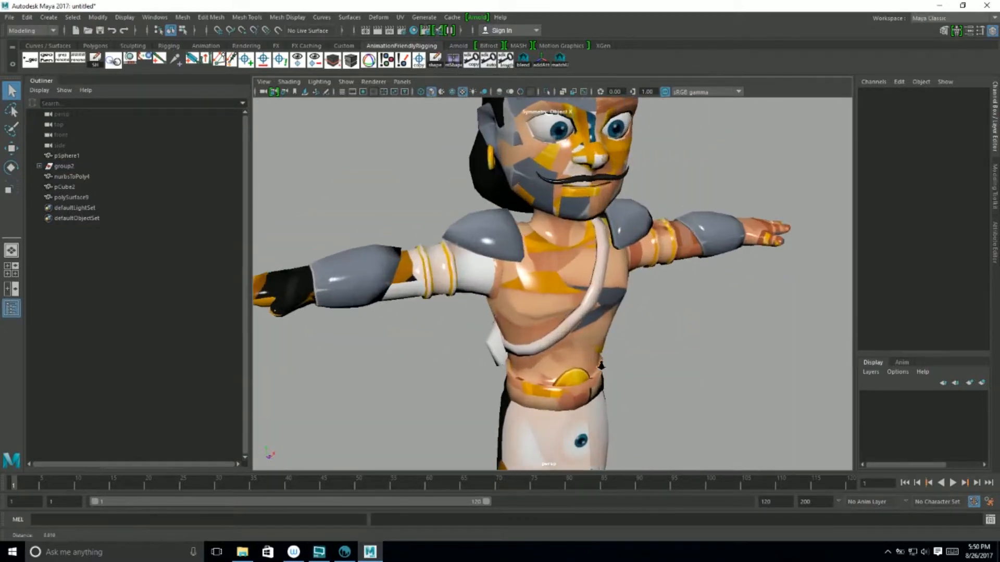
alt+right_drag(504, 325, 547, 406)
alt+middle_drag(547, 406, 571, 313)
alt+drag(571, 313, 458, 315)
alt+right_drag(459, 315, 505, 397)
alt+middle_drag(436, 234, 468, 300)
alt+middle_drag(628, 208, 649, 307)
alt+drag(650, 308, 627, 342)
alt+right_drag(628, 343, 448, 305)
alt+drag(448, 304, 626, 307)
alt+right_drag(802, 406, 743, 376)
alt+drag(722, 377, 700, 377)
alt+right_drag(700, 377, 636, 359)
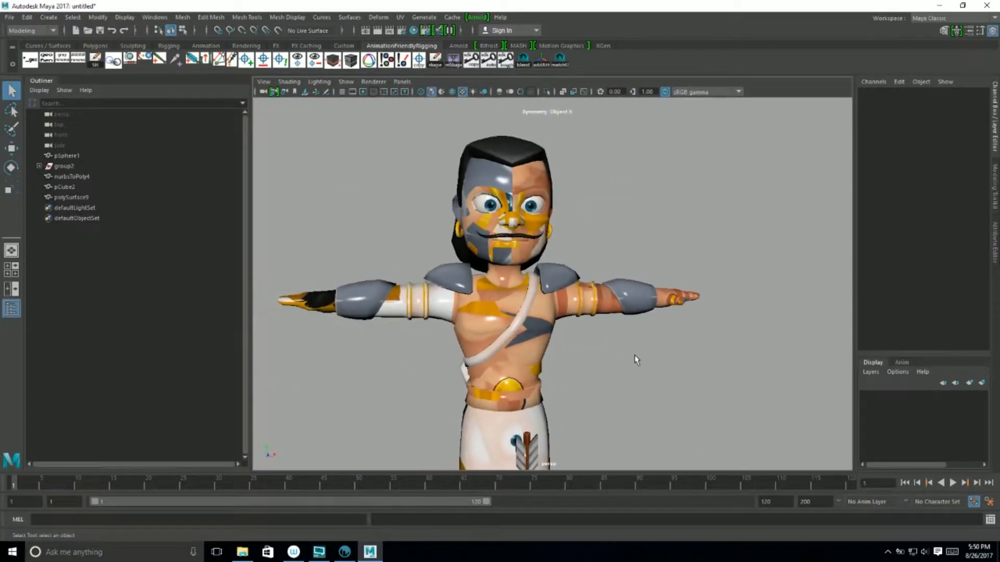
Select the body mesh to check which parts of the character it covers, and clear the selection.
alt+middle_drag(735, 386, 750, 341)
alt+right_drag(749, 342, 711, 335)
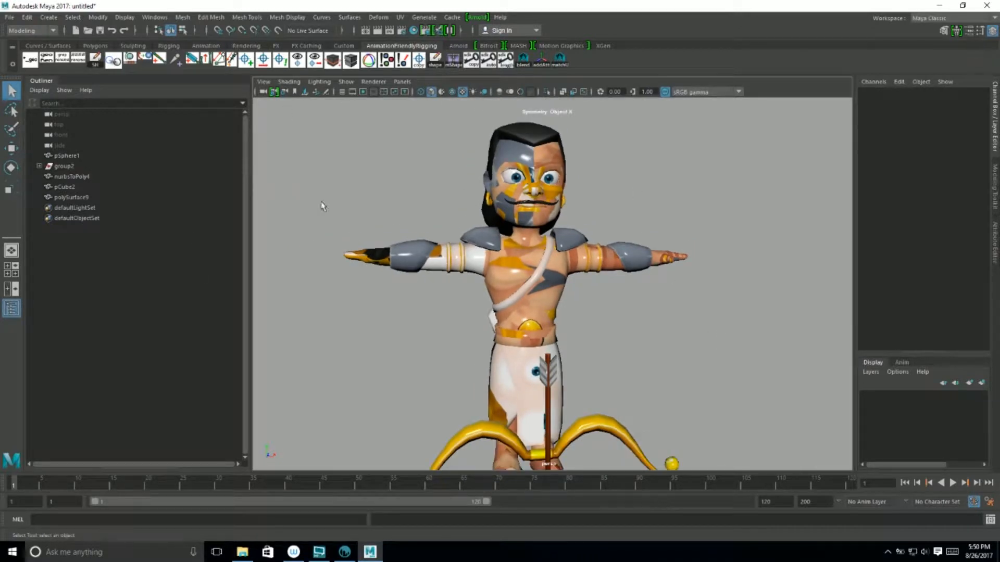
click(517, 185)
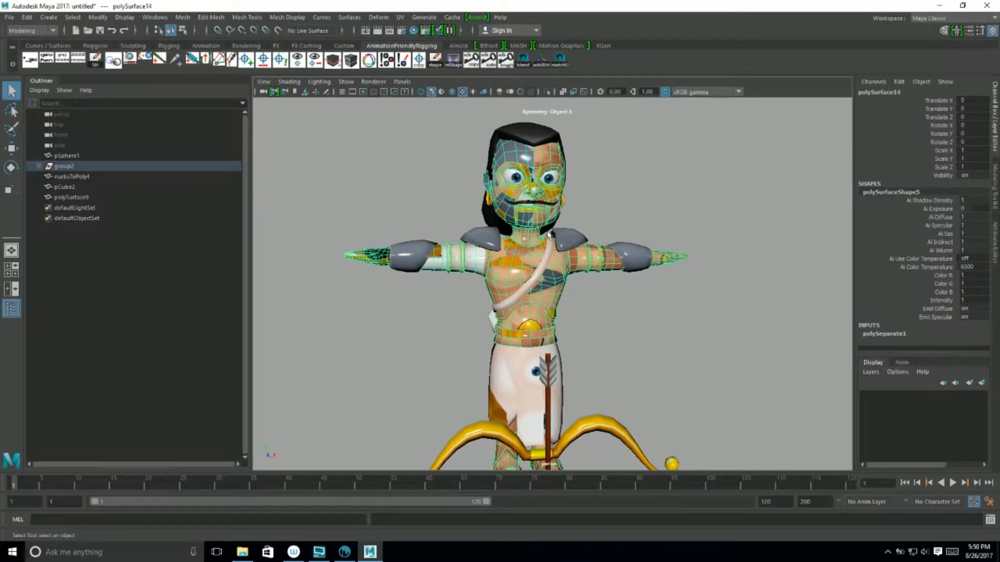
click(587, 198)
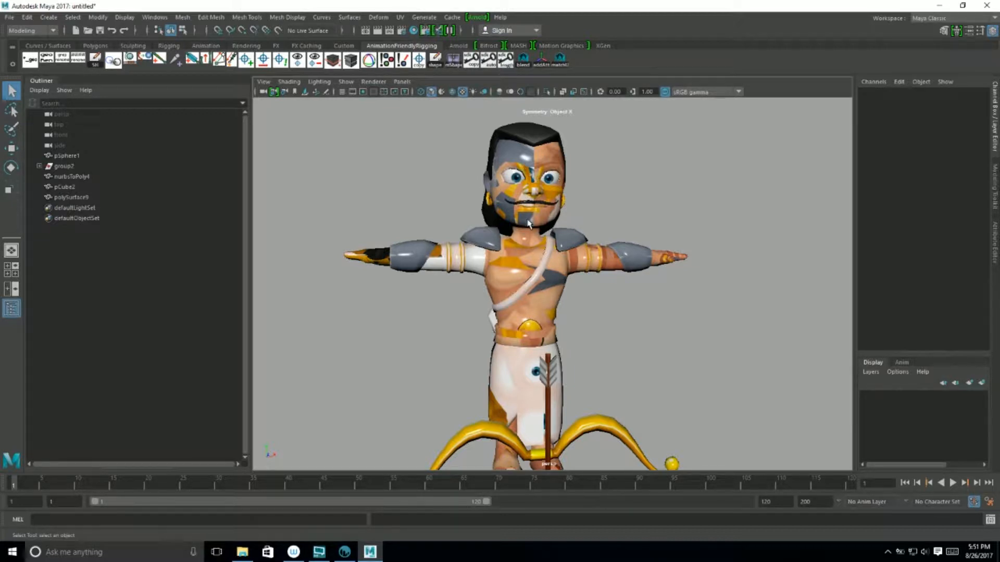
Switch to 3D-Coat, show the Paint Objects list and place it beside the character.
mouse_move(347, 553)
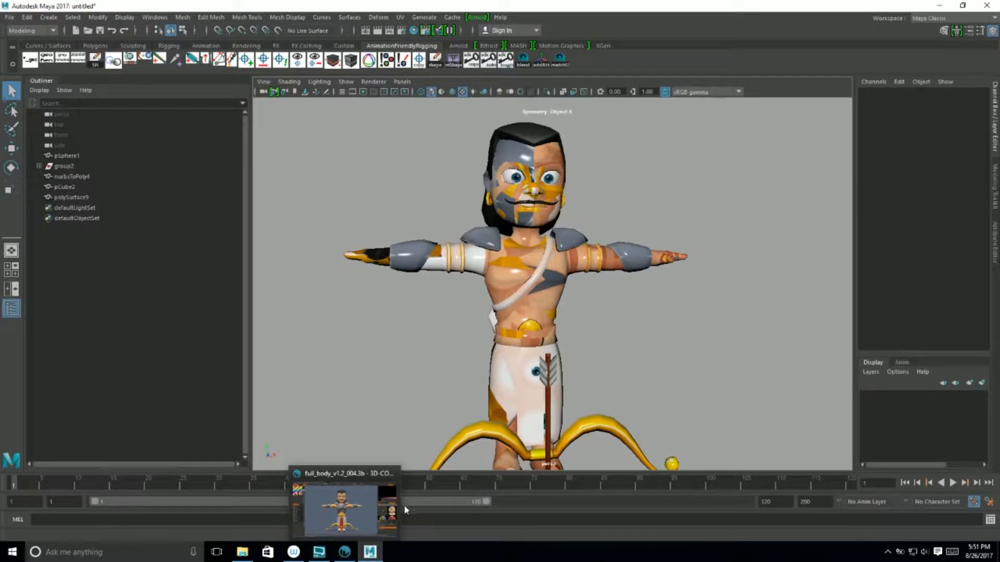
click(344, 556)
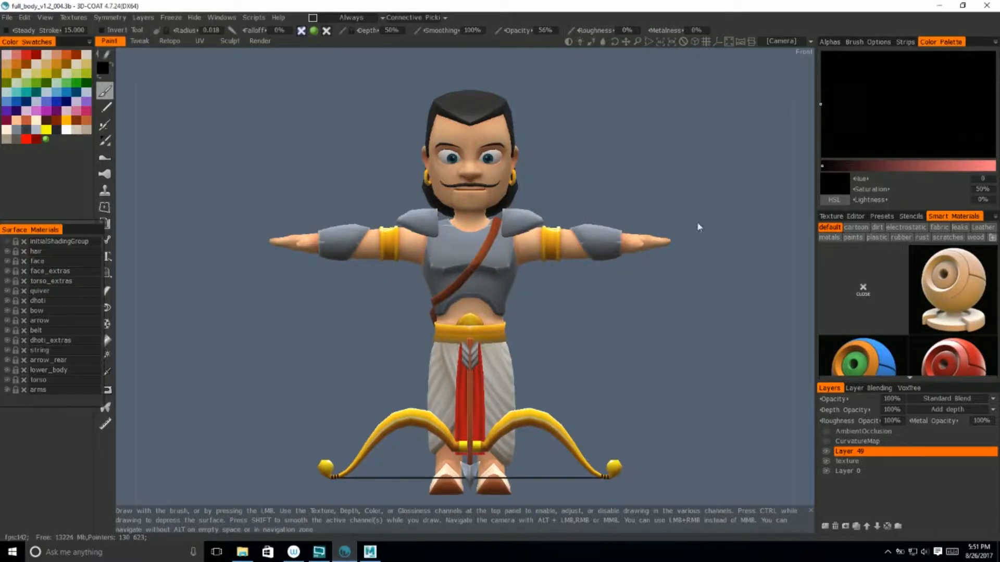
click(230, 18)
mouse_move(234, 34)
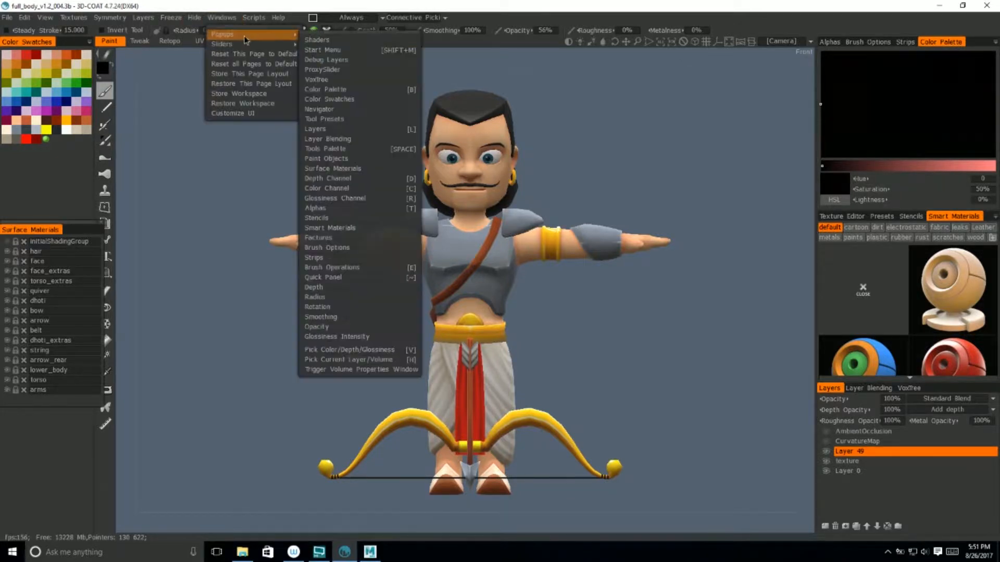
click(378, 161)
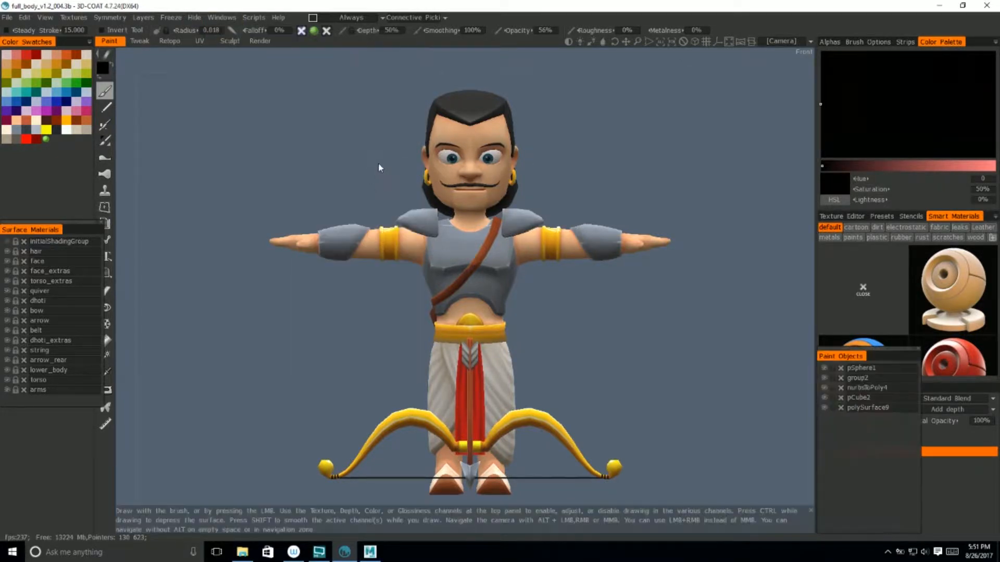
mouse_move(839, 360)
mouse_down()
mouse_move(790, 344)
mouse_move(737, 267)
mouse_up()
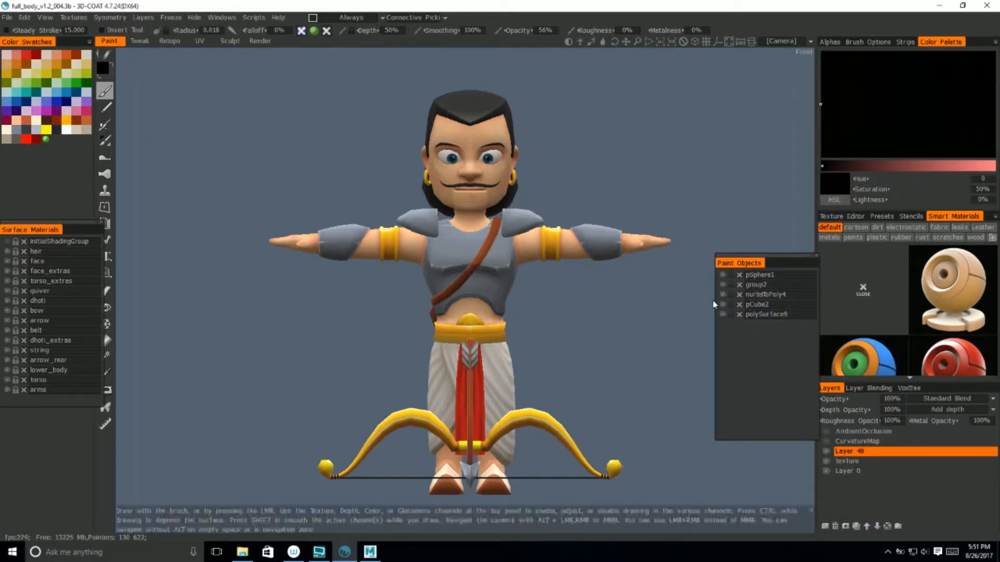
Hide and show the paint objects pSphere1, group2, nurbsToPoly4, pCube2 and polySurface9 one by one to check what each contains.
click(722, 274)
click(722, 275)
click(722, 285)
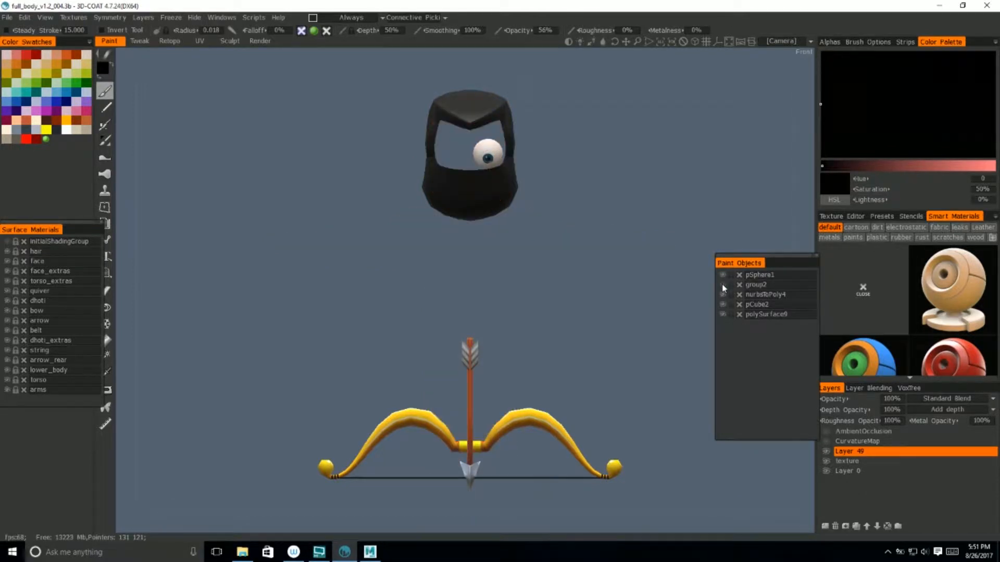
click(722, 274)
click(723, 285)
click(723, 285)
click(721, 288)
click(722, 293)
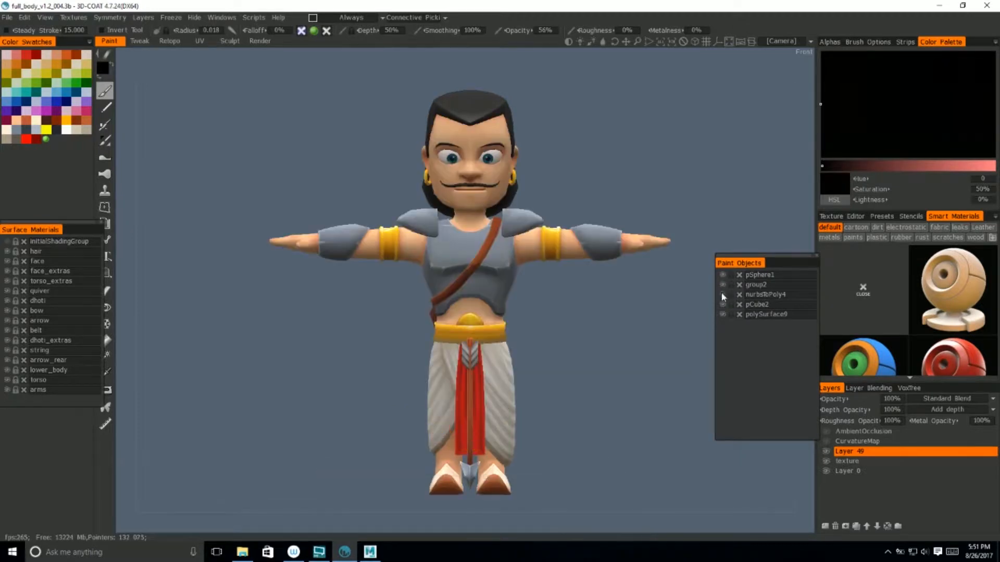
click(722, 295)
click(723, 305)
click(723, 305)
click(723, 315)
click(723, 315)
Examine the painted torso armor, strap, quiver and belt up close in 3D-Coat, and return to Maya.
alt+drag(538, 326, 576, 312)
alt+middle_drag(513, 307, 505, 375)
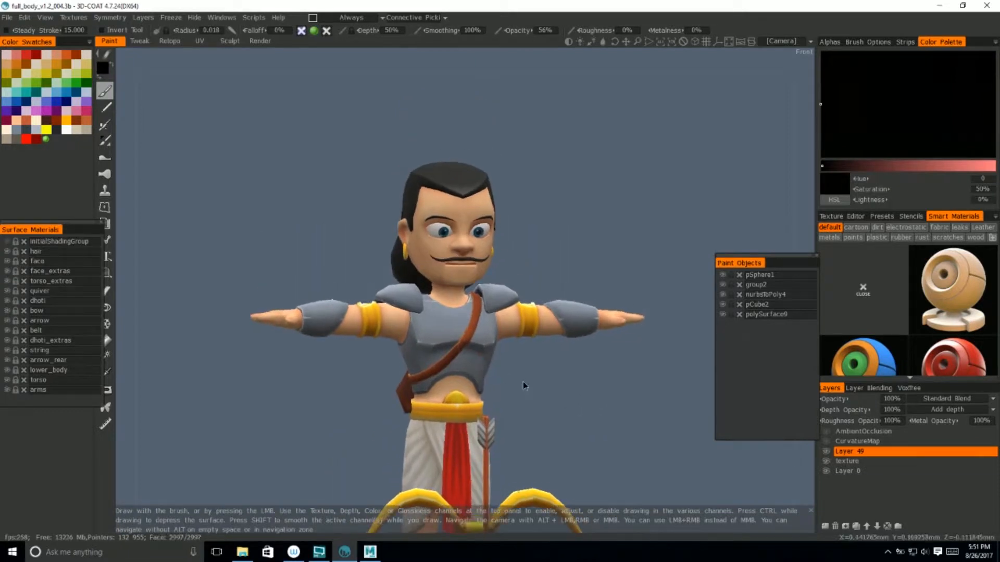
alt+right_drag(505, 374, 431, 311)
alt+middle_drag(466, 450, 435, 330)
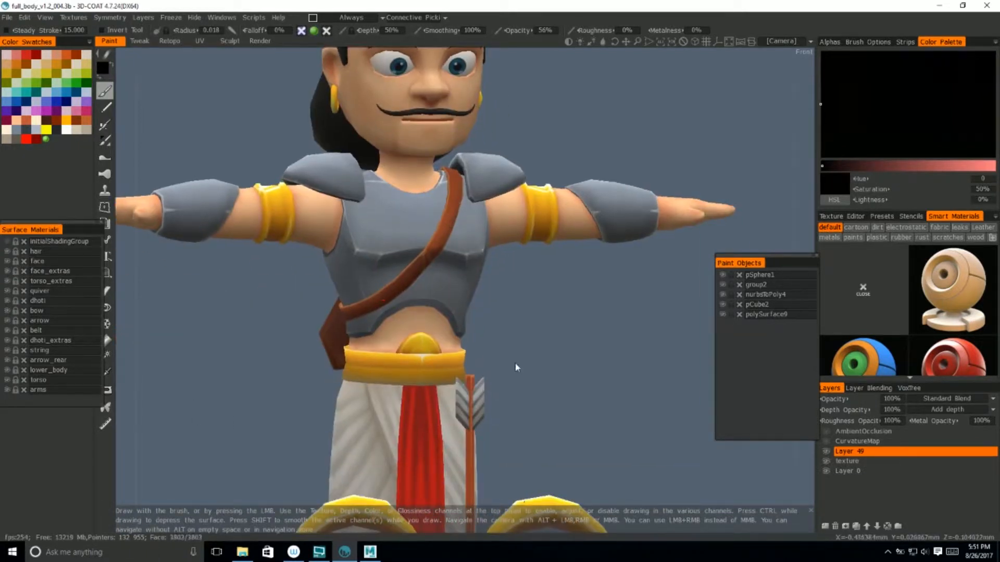
alt+right_drag(435, 330, 421, 310)
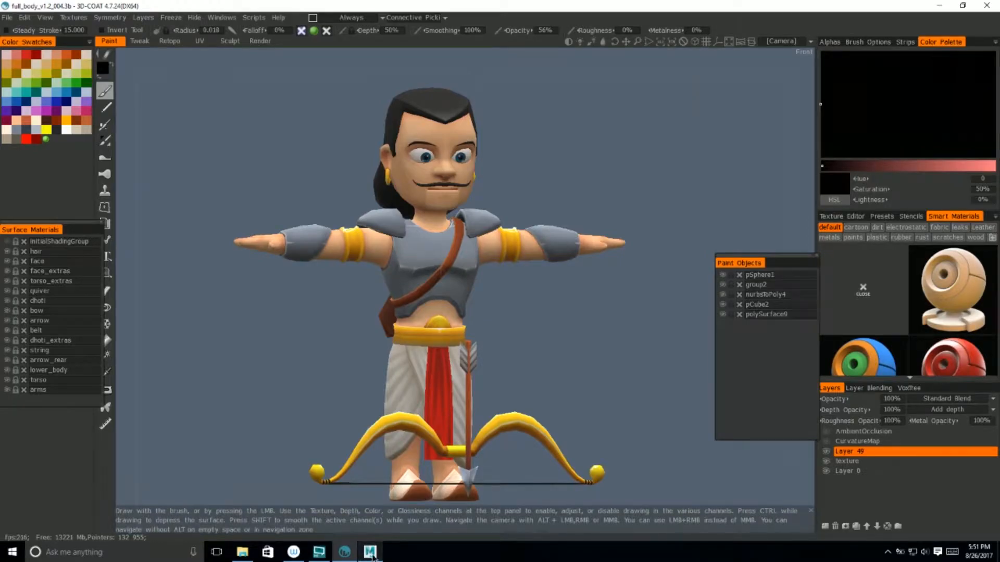
click(370, 553)
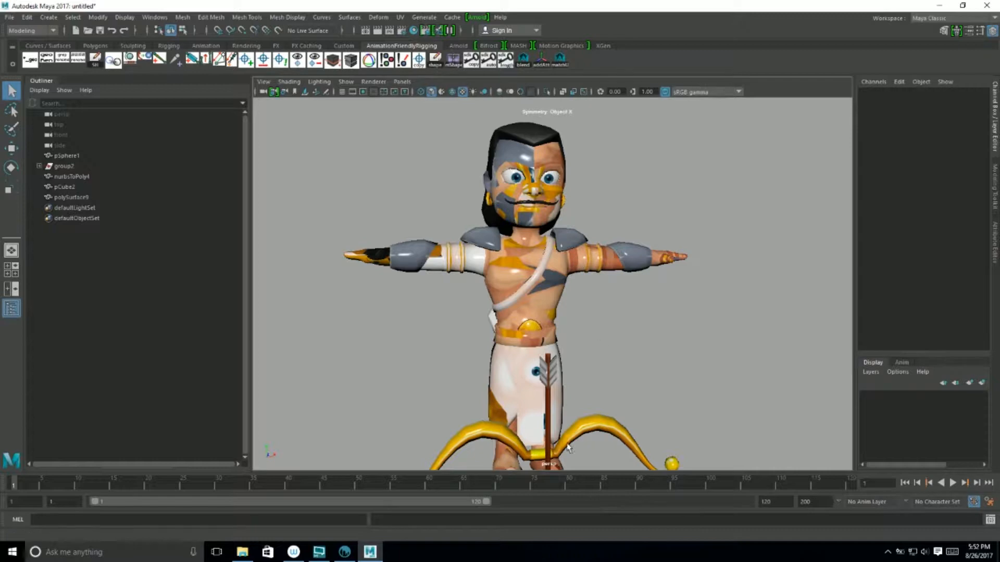
Select the body mesh and inspect its mixed-up textures on the face, arms and torso, leaving nothing selected.
click(522, 274)
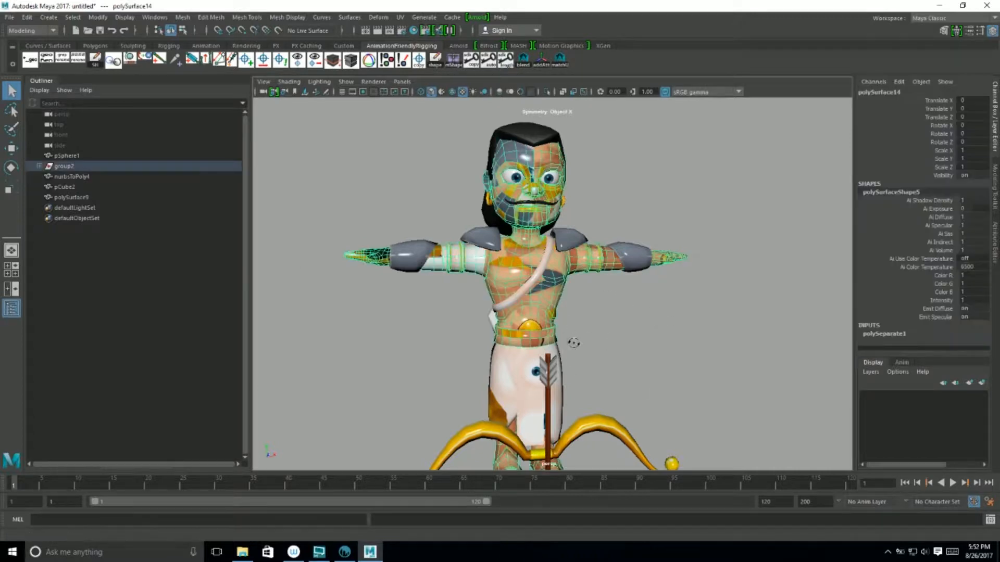
alt+drag(582, 339, 548, 345)
alt+right_drag(547, 345, 695, 420)
alt+middle_drag(696, 421, 603, 442)
alt+drag(602, 442, 636, 437)
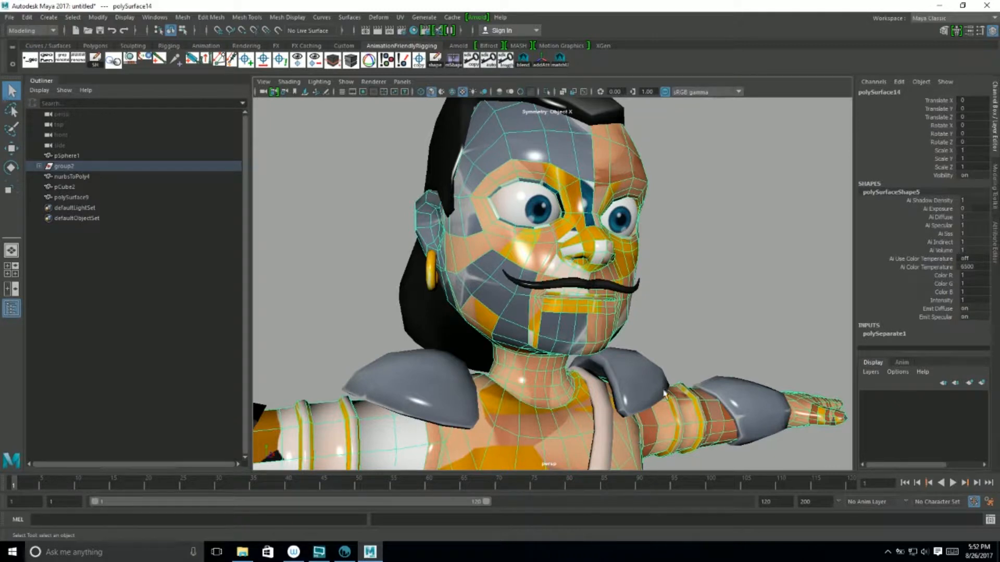
click(711, 277)
alt+drag(718, 286, 680, 314)
alt+right_drag(685, 302, 655, 304)
alt+middle_drag(626, 292, 655, 238)
alt+right_drag(680, 317, 661, 319)
alt+middle_drag(682, 403, 689, 351)
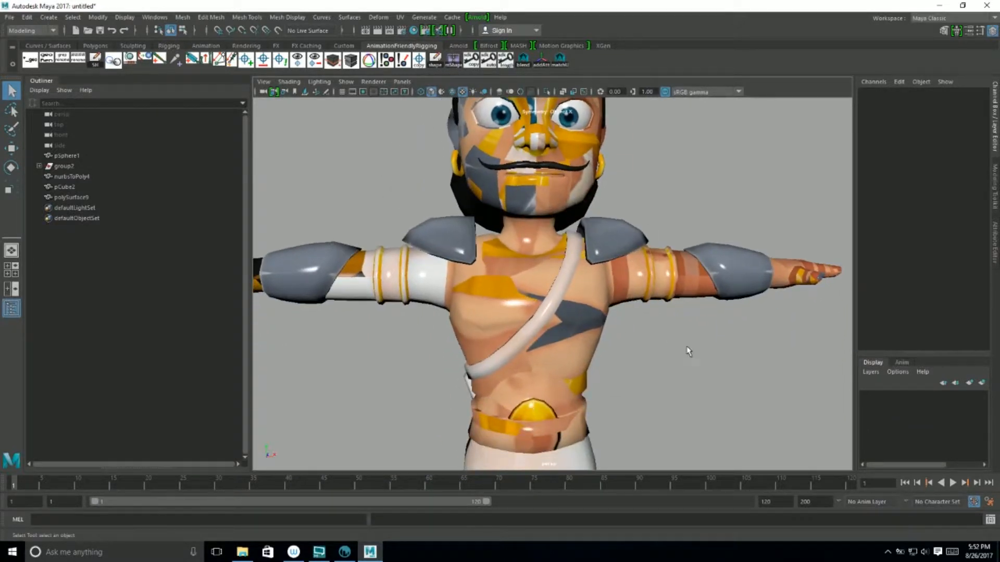
Assign the existing quiver material to the diagonal chest strap and bring the character's back into view.
alt+right_drag(688, 351, 541, 333)
click(533, 329)
alt+drag(539, 333, 565, 367)
alt+middle_drag(565, 367, 494, 323)
alt+right_drag(495, 327, 533, 289)
alt+middle_drag(533, 289, 541, 316)
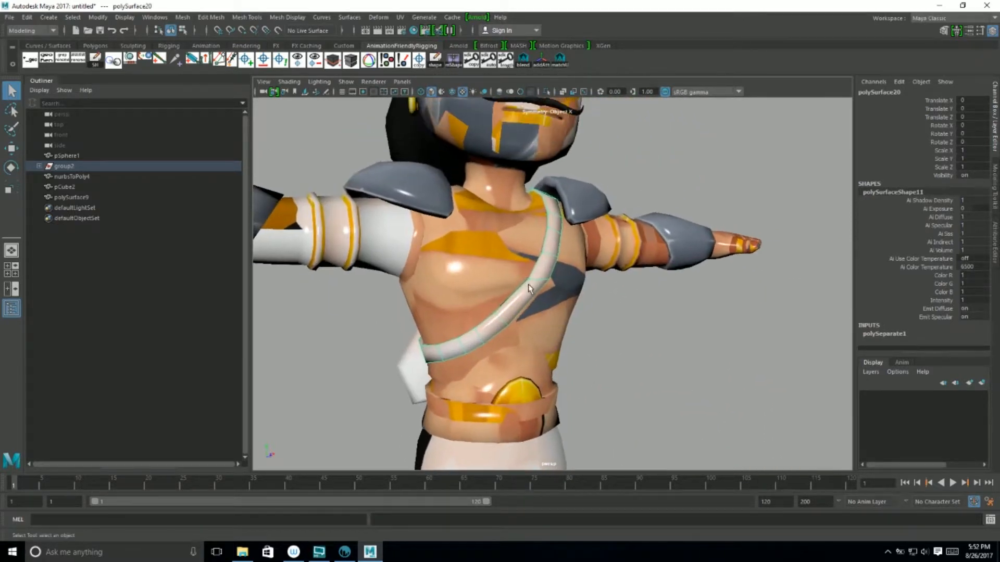
right_drag(536, 285, 621, 415)
click(603, 403)
alt+drag(602, 403, 770, 380)
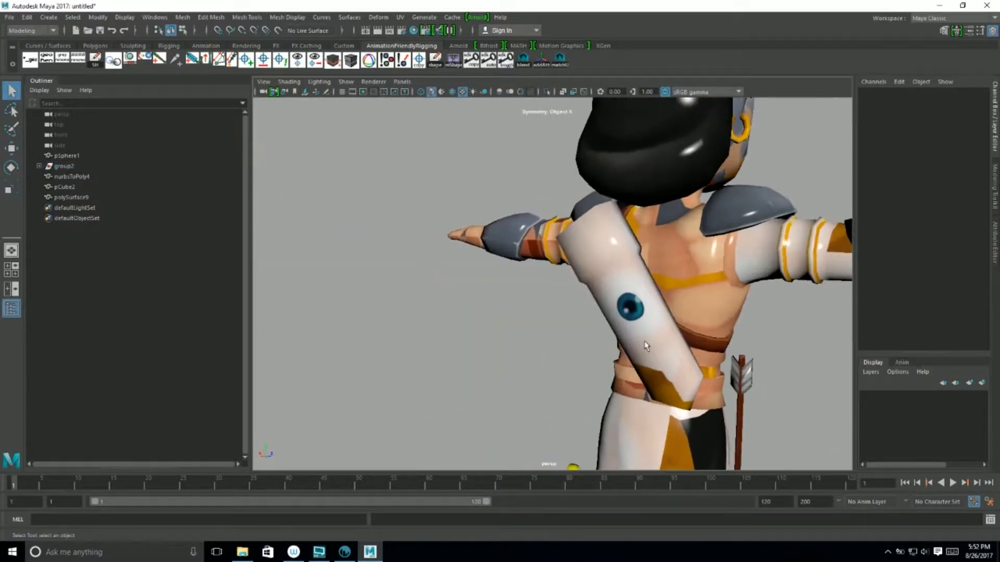
Assign the existing quiver1 material to the quiver on the character's back.
click(647, 343)
right_drag(647, 347, 728, 510)
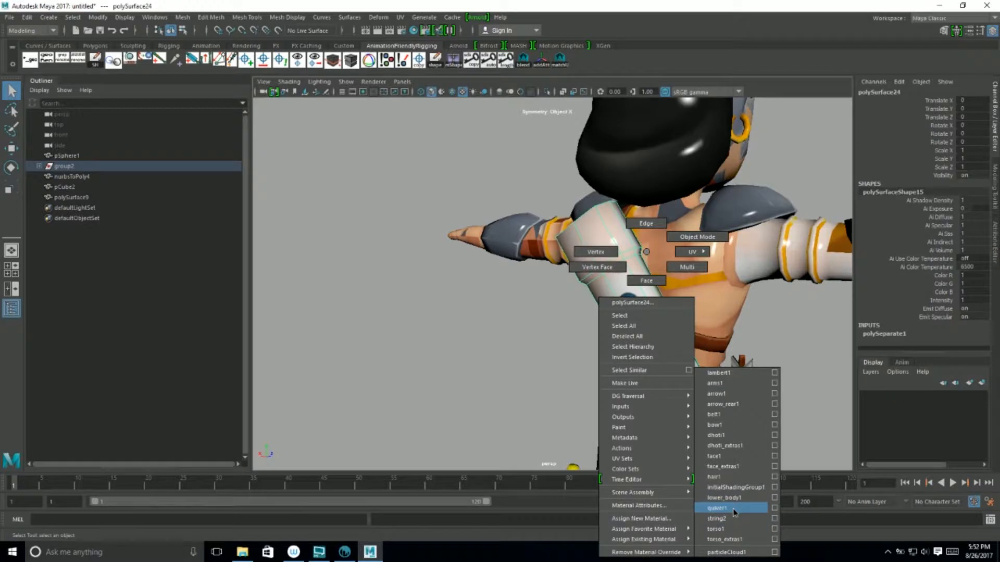
right_drag(729, 509, 729, 509)
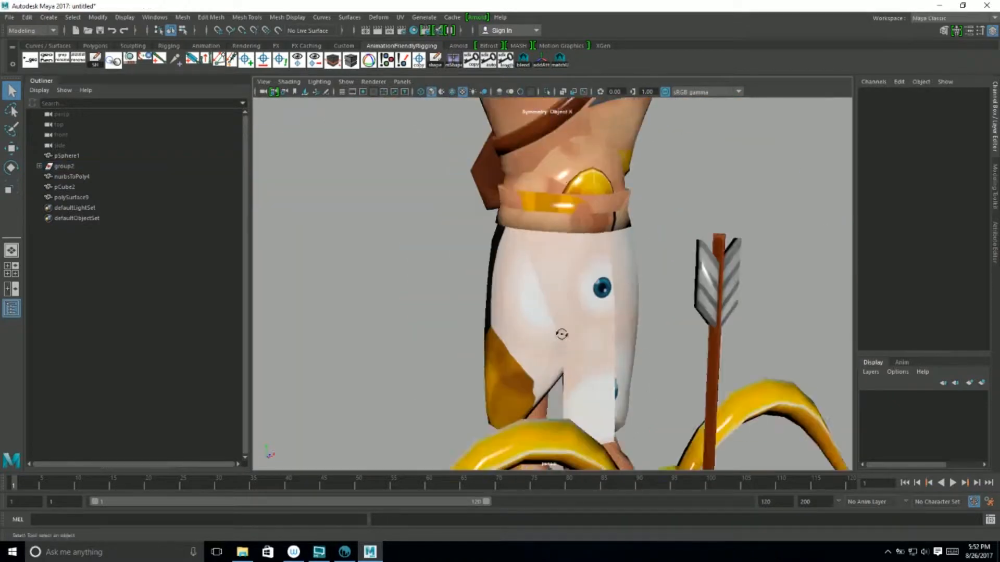
Assign the existing dhoti1 material to the dhoti and dhoti_extras1 to the cloth strip hanging in front of it.
right_drag(538, 252, 638, 438)
right_drag(638, 439, 639, 439)
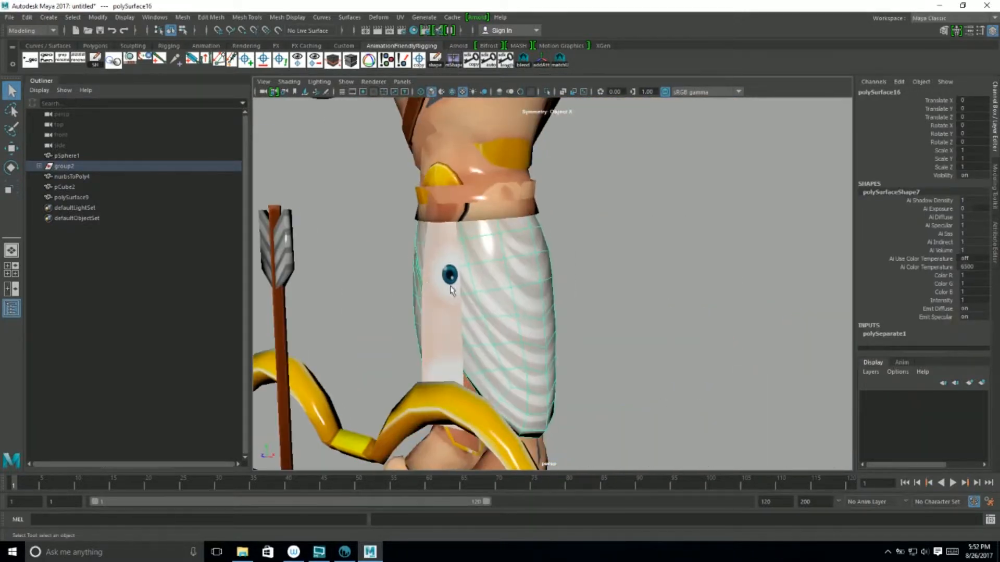
right_drag(427, 252, 527, 508)
right_drag(527, 472, 522, 446)
click(599, 355)
Review the reassigned strap and dhoti textures from several angles, picking individual pieces to check how the meshes are separated.
alt+middle_drag(543, 341, 540, 393)
alt+right_drag(539, 392, 493, 374)
alt+drag(493, 374, 578, 376)
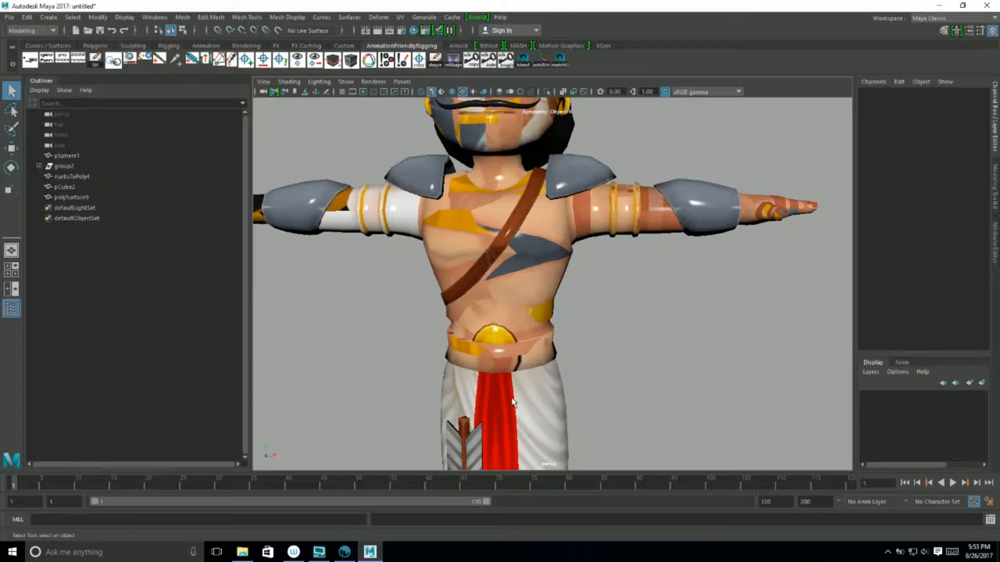
alt+drag(576, 319, 504, 354)
alt+drag(589, 406, 539, 265)
click(330, 240)
click(347, 248)
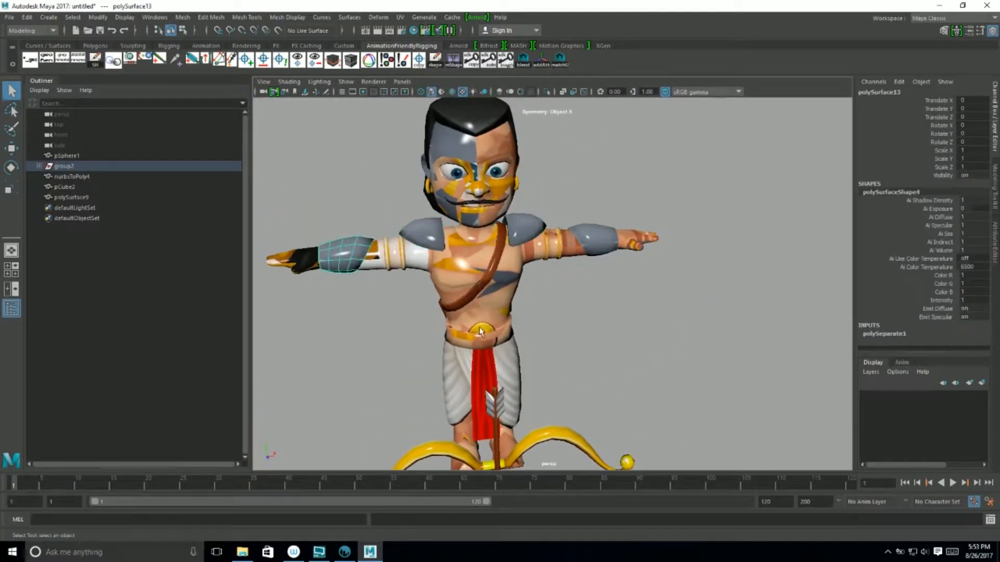
alt+drag(446, 356, 529, 279)
click(540, 280)
click(613, 300)
alt+drag(613, 302, 535, 338)
Move the body mesh sideways out of the clothing, about 7.46 units in X and 0.18 in Y.
click(503, 293)
key(w)
alt+right_drag(652, 380, 503, 296)
alt+middle_drag(503, 297, 444, 270)
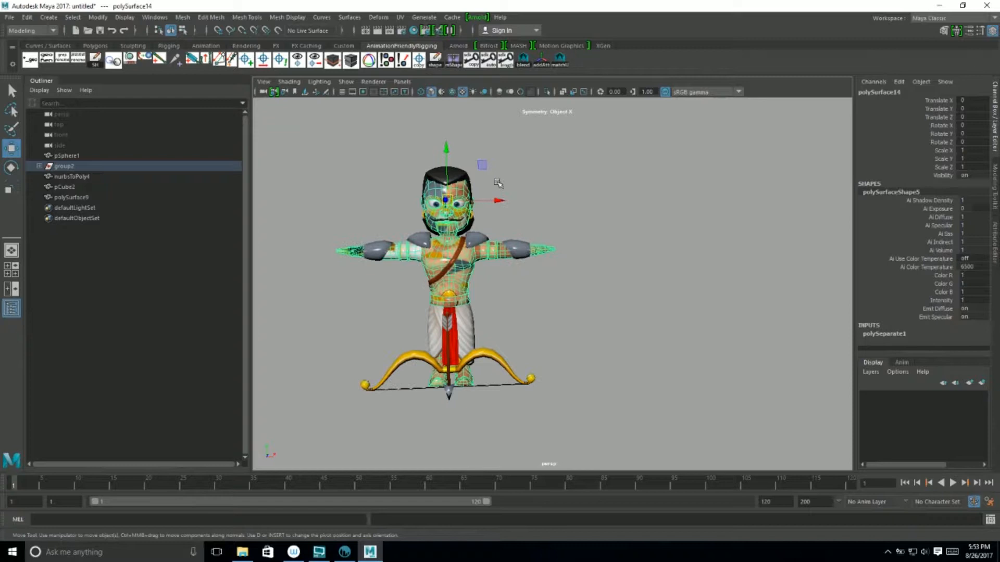
drag(489, 156, 707, 158)
click(722, 320)
Assign the existing face1 material to the whole separated body mesh.
alt+right_drag(706, 321, 731, 329)
alt+middle_drag(732, 329, 525, 392)
alt+drag(525, 392, 685, 312)
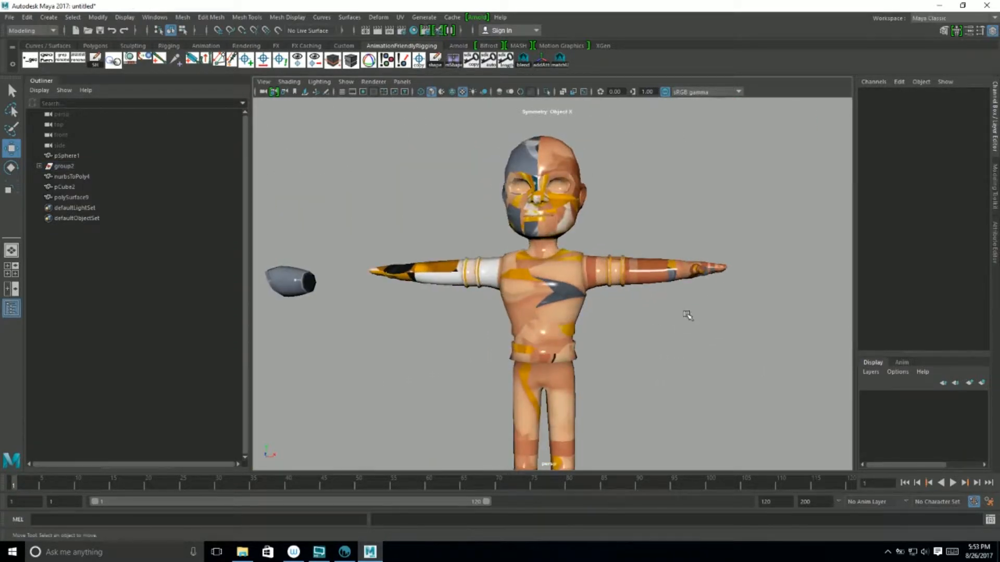
alt+drag(564, 282, 569, 203)
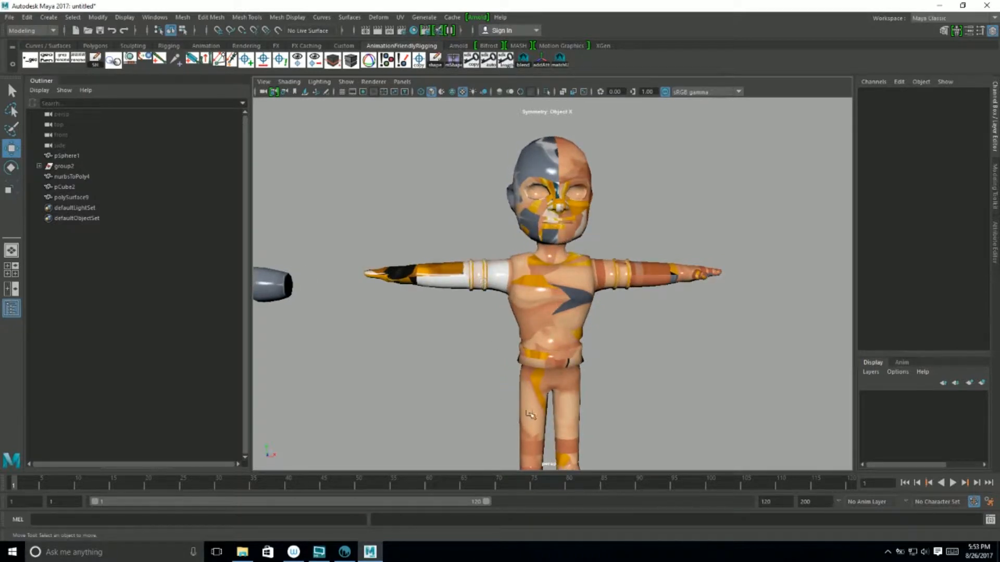
alt+middle_drag(619, 398, 586, 389)
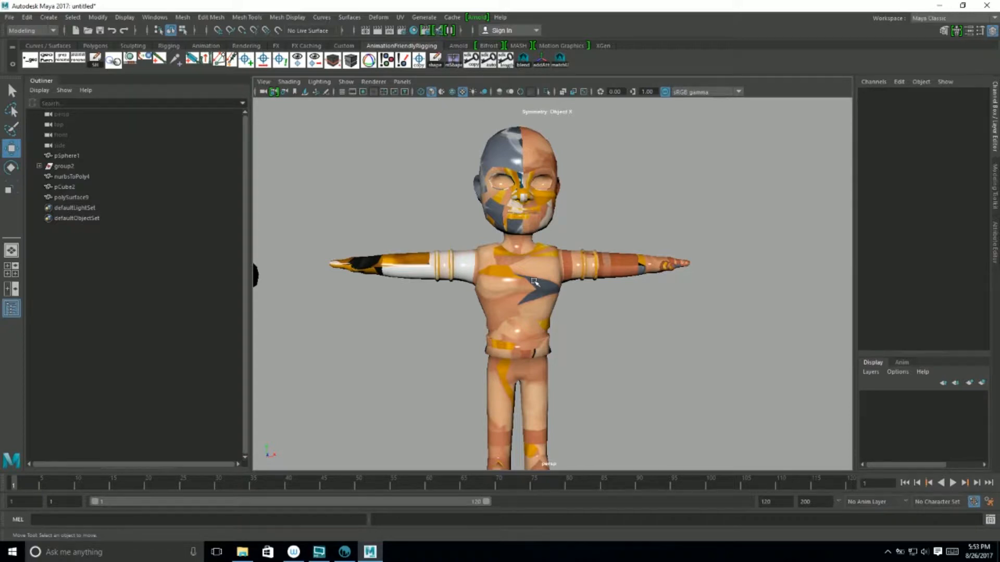
click(534, 281)
right_drag(536, 252, 564, 546)
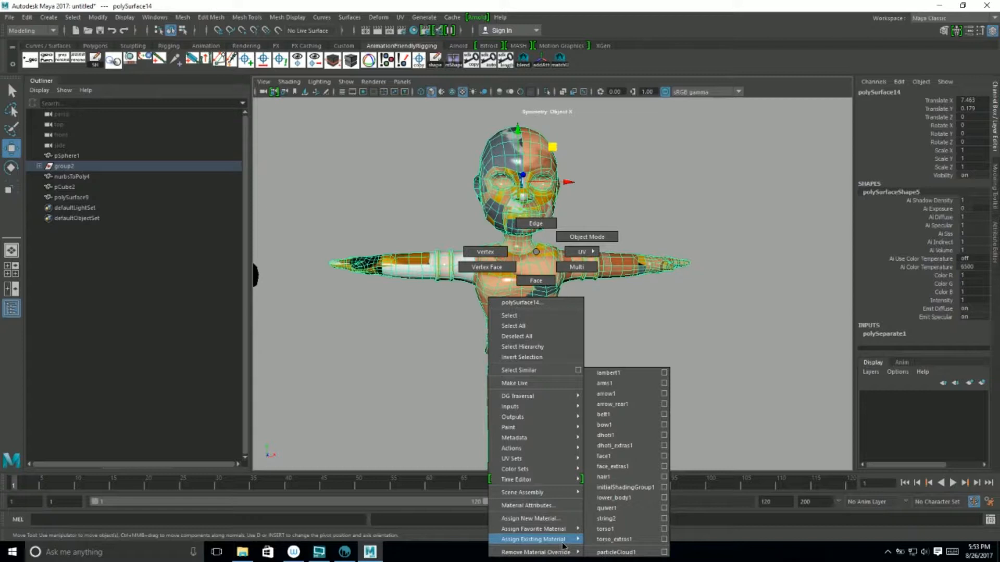
mouse_move(565, 546)
right_down()
mouse_move(624, 540)
mouse_move(624, 400)
mouse_move(632, 528)
mouse_move(622, 461)
right_up()
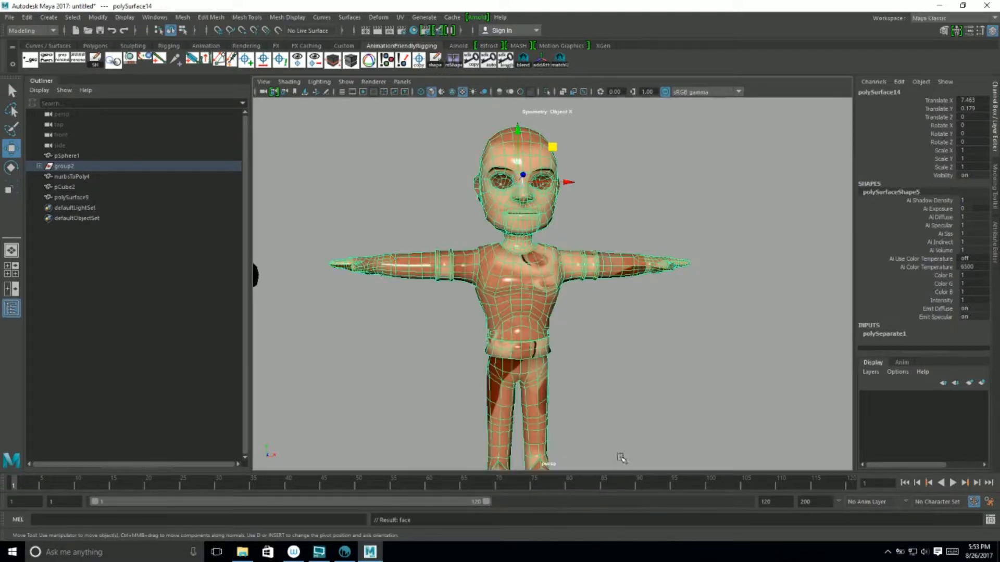
Examine how the face texture falls on the body's head, torso, arms and legs from different angles.
click(639, 370)
alt+drag(539, 335, 504, 332)
alt+middle_drag(502, 254, 499, 359)
scroll(494, 362, up, 5)
alt+drag(481, 364, 445, 401)
scroll(454, 373, up, 3)
alt+middle_drag(516, 332, 630, 138)
alt+right_drag(609, 367, 495, 294)
alt+middle_drag(652, 363, 625, 306)
alt+right_drag(625, 306, 487, 321)
mouse_move(488, 321)
alt+mouse_down()
mouse_move(620, 319)
mouse_move(614, 339)
mouse_move(465, 335)
mouse_move(475, 334)
alt+mouse_up()
alt+middle_drag(529, 276, 536, 337)
alt+right_drag(536, 337, 520, 337)
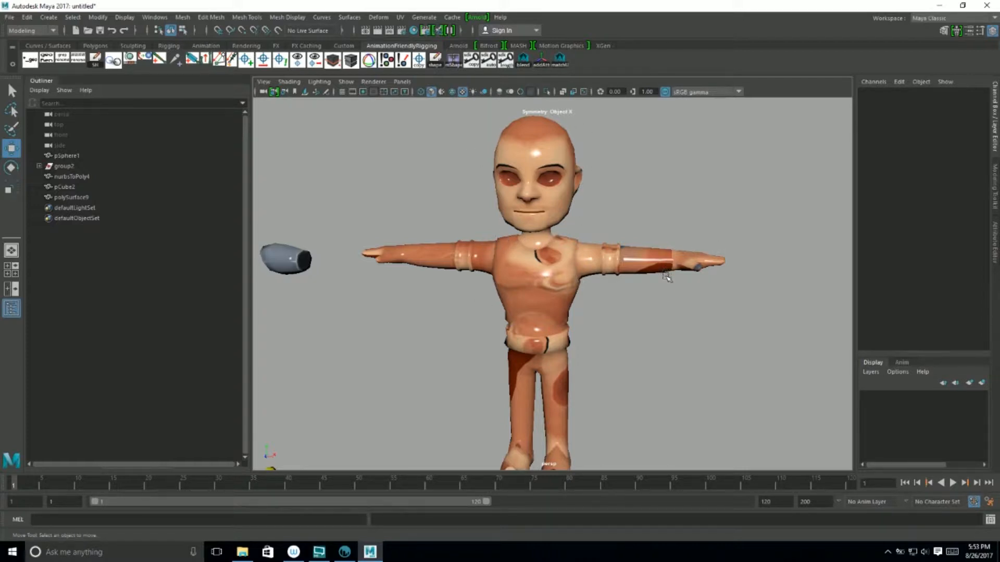
alt+middle_drag(686, 303, 723, 335)
alt+right_drag(723, 335, 669, 326)
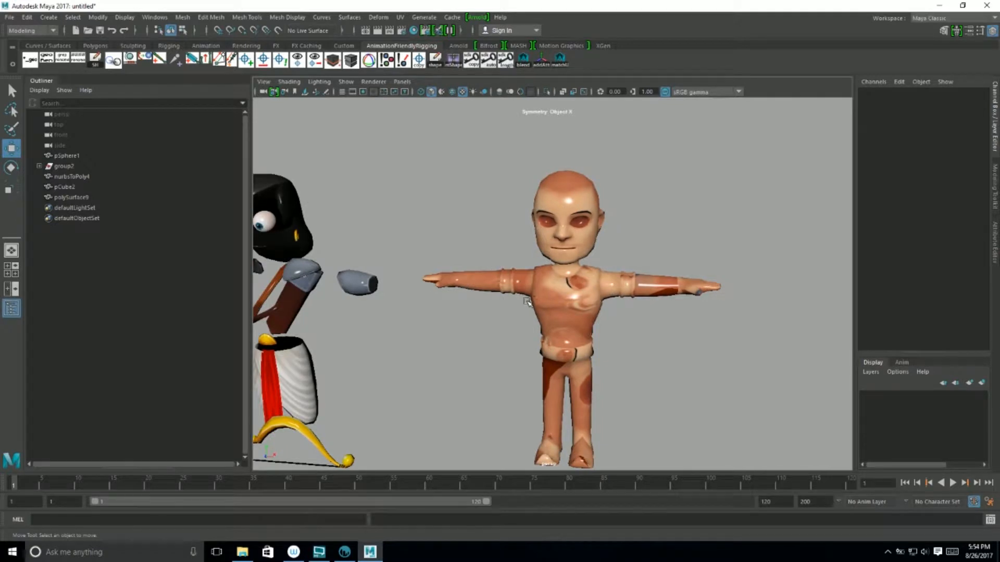
Undo the face material assignment and the sideways move of the body mesh, and return to the Select tool.
click(529, 310)
key(ctrl+z)
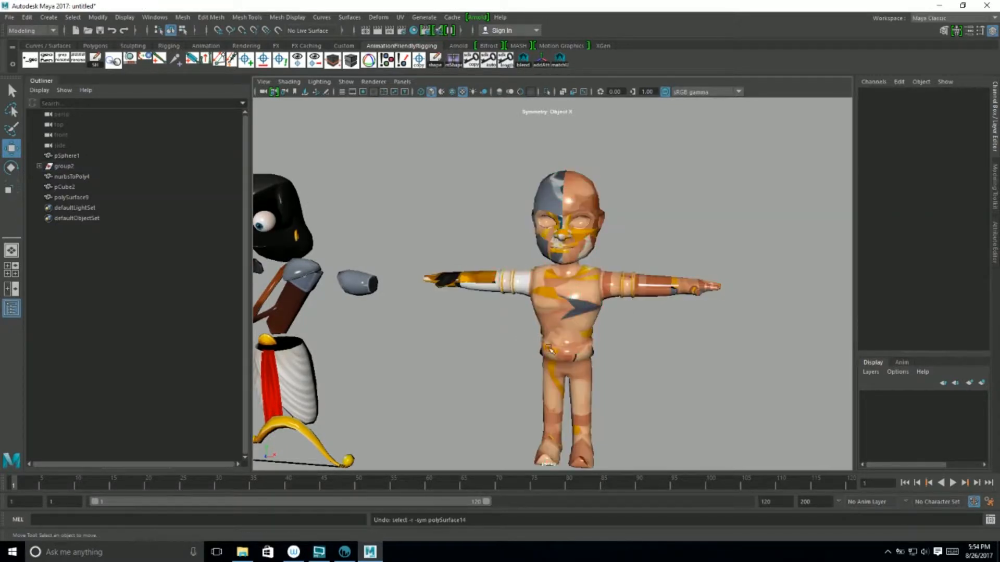
key(ctrl+z)
key(ctrl+z)
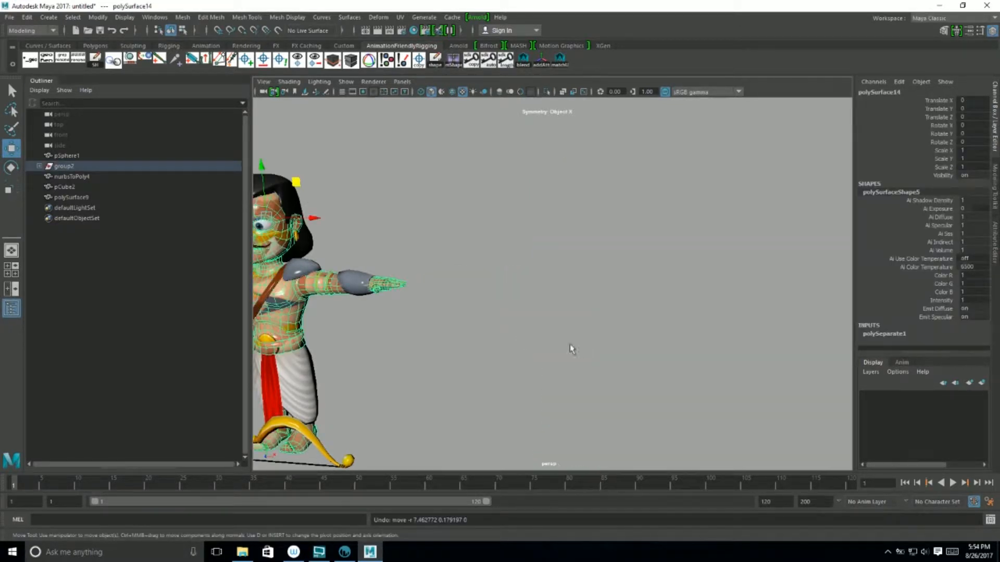
key(q)
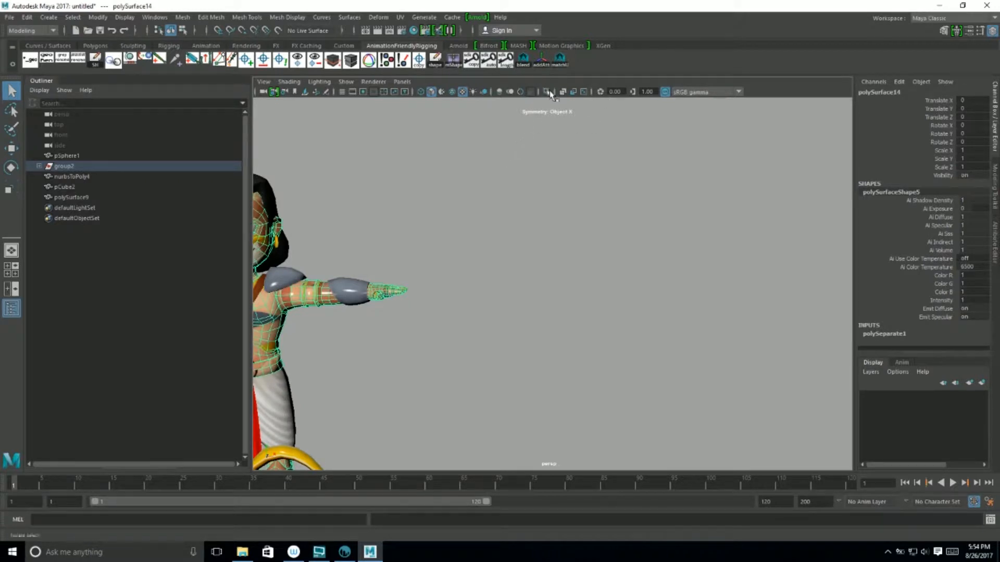
Isolate the body mesh in the viewport and assign the existing face1 material to it.
click(547, 92)
key(f)
alt+right_drag(487, 293, 547, 296)
alt+middle_drag(460, 170, 458, 303)
alt+right_drag(458, 303, 614, 333)
alt+middle_drag(645, 364, 578, 328)
alt+right_drag(578, 328, 528, 329)
mouse_move(529, 330)
alt+mouse_down()
mouse_move(542, 350)
mouse_move(526, 325)
alt+mouse_up()
right_drag(526, 326, 607, 456)
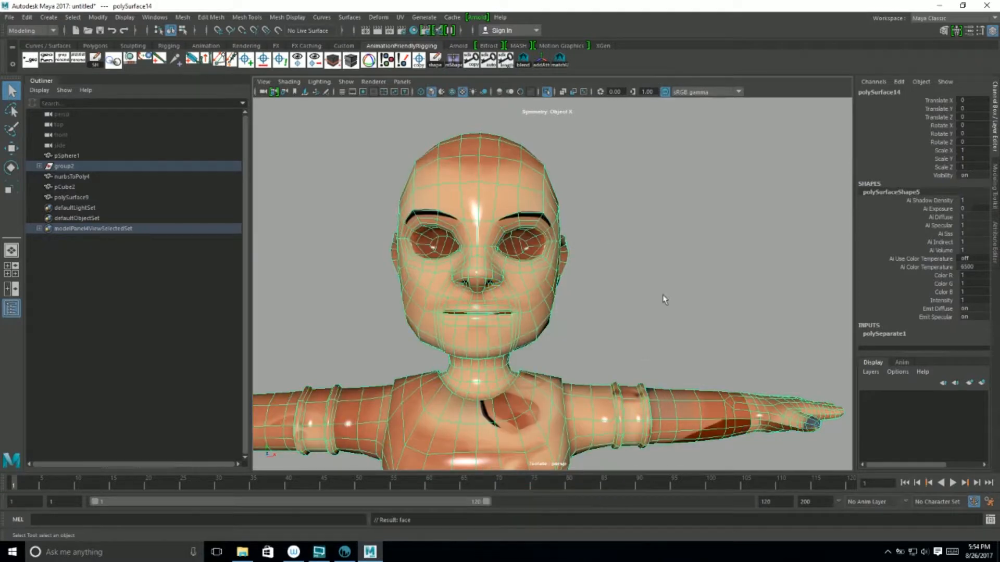
click(663, 297)
Show the Select Tool's symmetry settings, with symmetry on Object X, clear of the body mesh.
alt+middle_drag(565, 419, 544, 311)
click(546, 312)
alt+drag(707, 308, 579, 266)
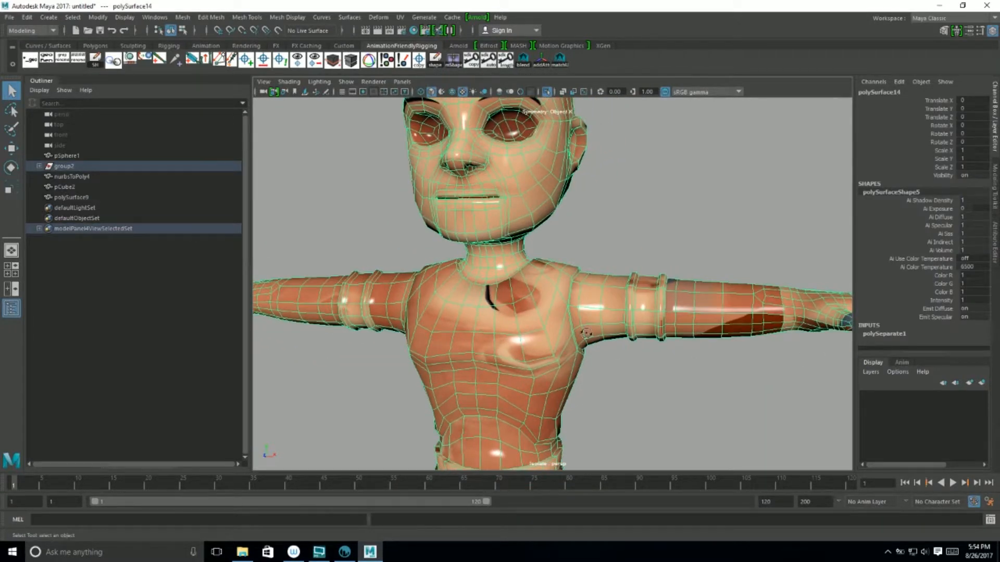
alt+drag(586, 332, 392, 243)
mouse_move(615, 415)
alt+mouse_down()
mouse_move(674, 404)
mouse_move(608, 398)
alt+mouse_up()
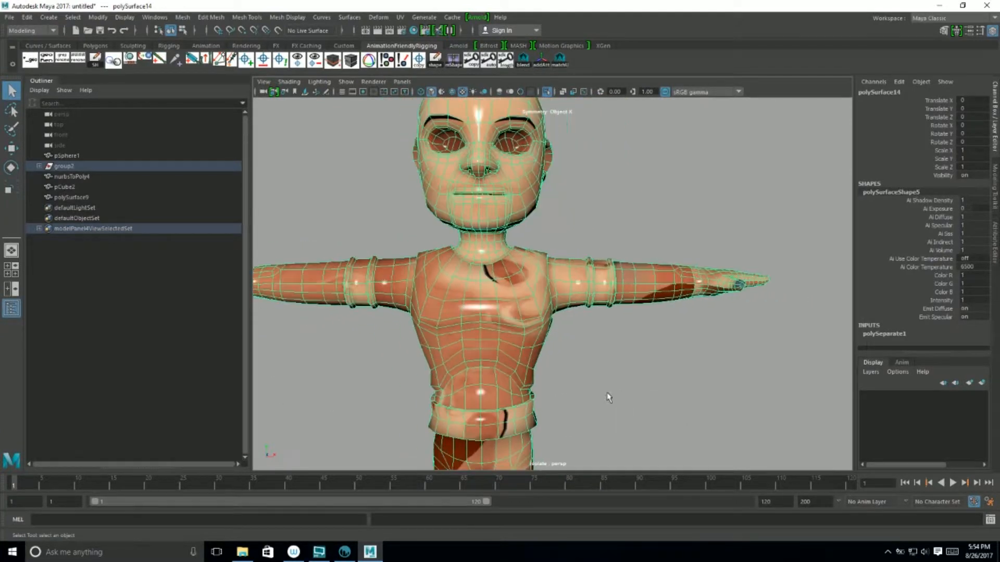
double_click(11, 91)
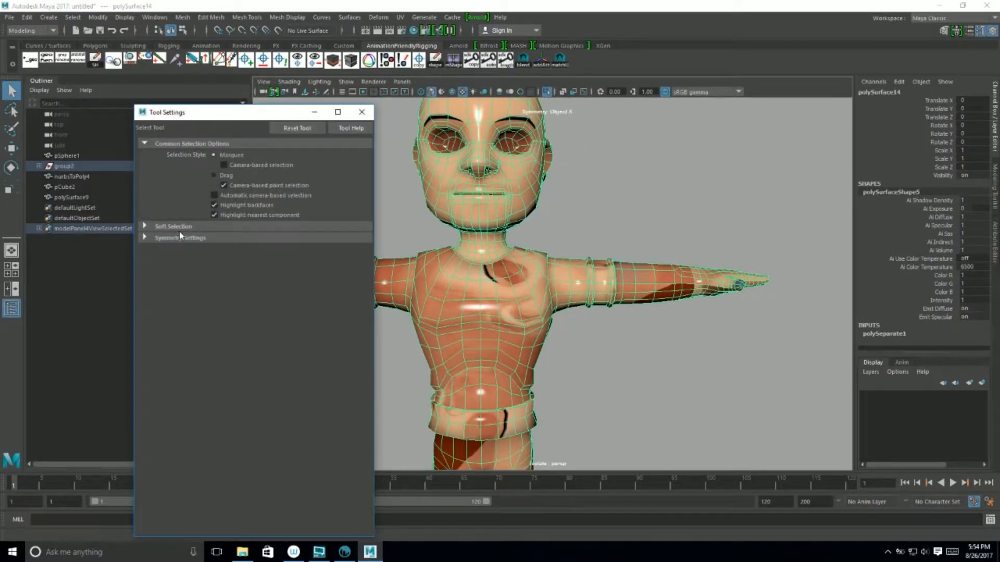
click(145, 238)
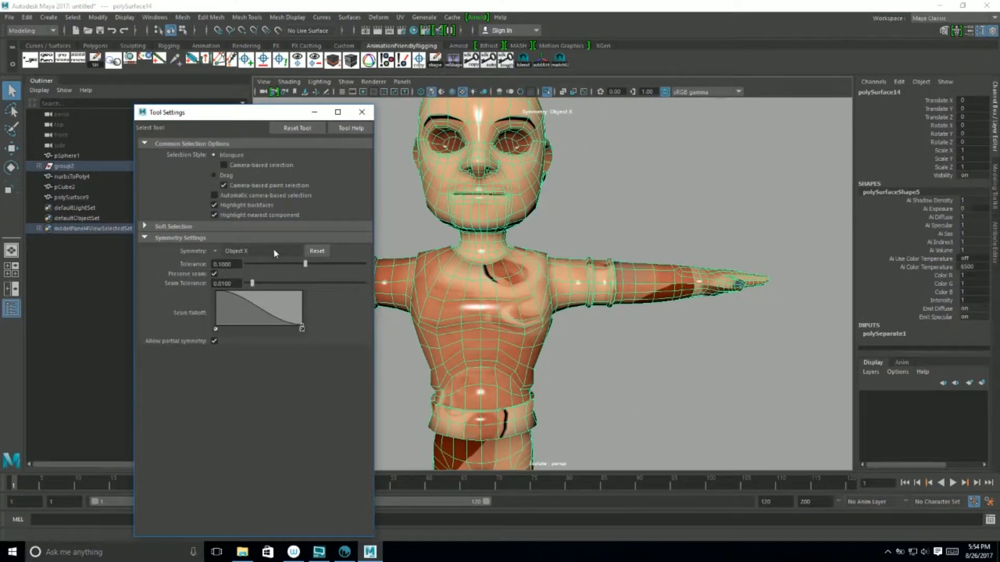
drag(224, 112, 109, 60)
Select the faces of both arms of the body mesh symmetrically, from the shoulder joints to the hands.
alt+middle_drag(564, 338, 589, 326)
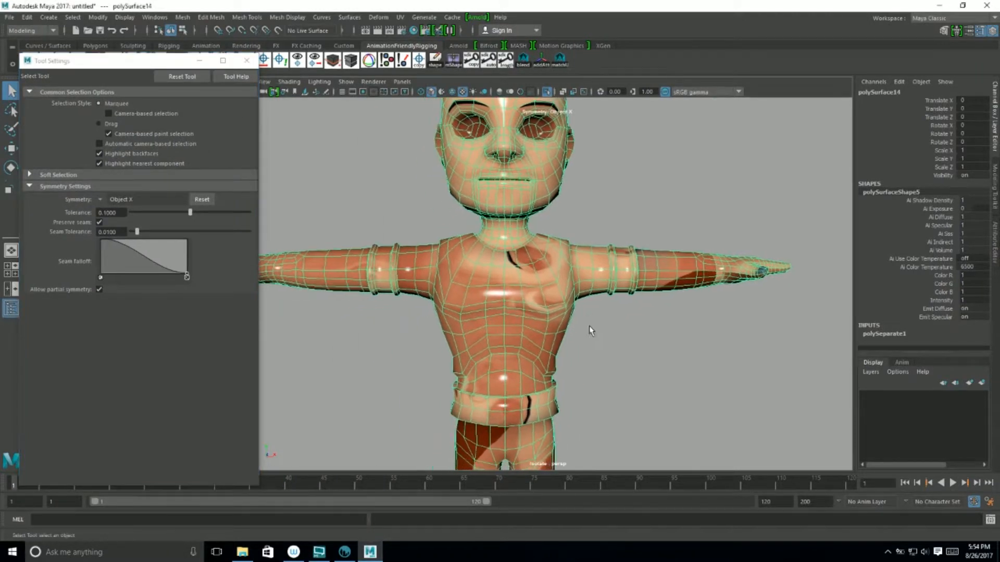
alt+right_drag(590, 326, 588, 321)
key(F11)
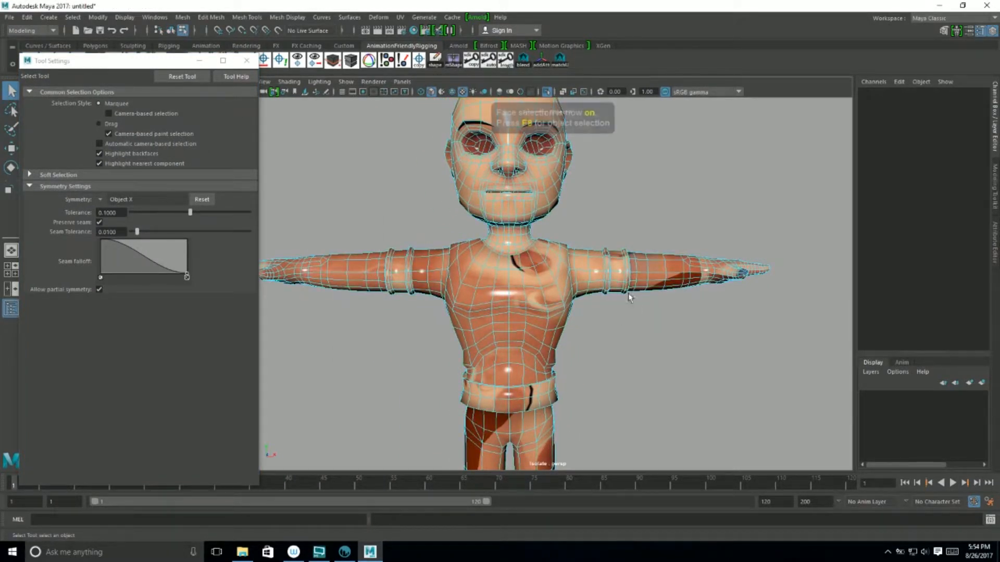
drag(747, 341, 843, 350)
mouse_move(710, 346)
alt+mouse_down()
mouse_move(663, 353)
mouse_move(708, 351)
alt+mouse_up()
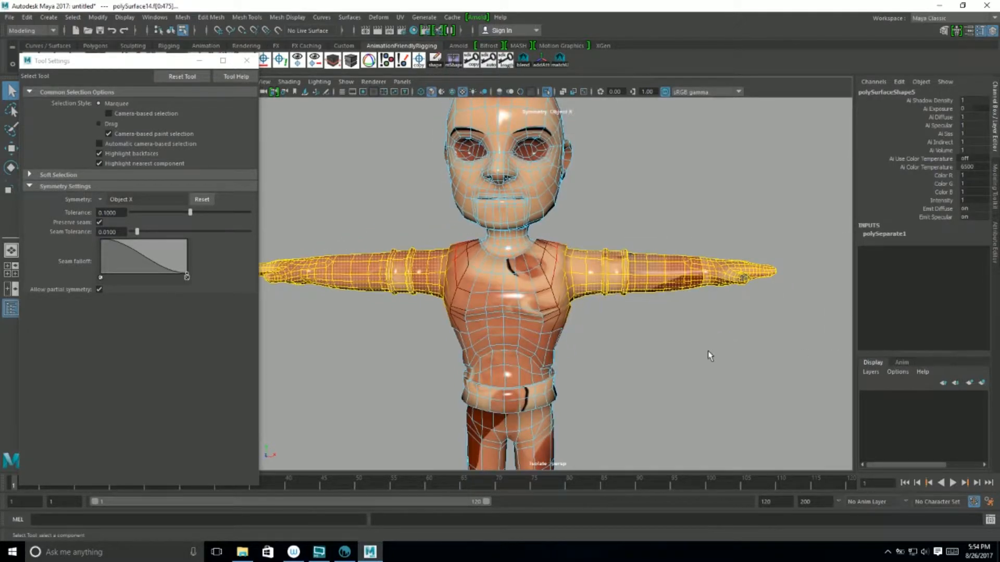
alt+right_drag(510, 288, 619, 332)
alt+drag(558, 313, 499, 291)
alt+right_drag(499, 291, 591, 295)
alt+drag(592, 294, 544, 323)
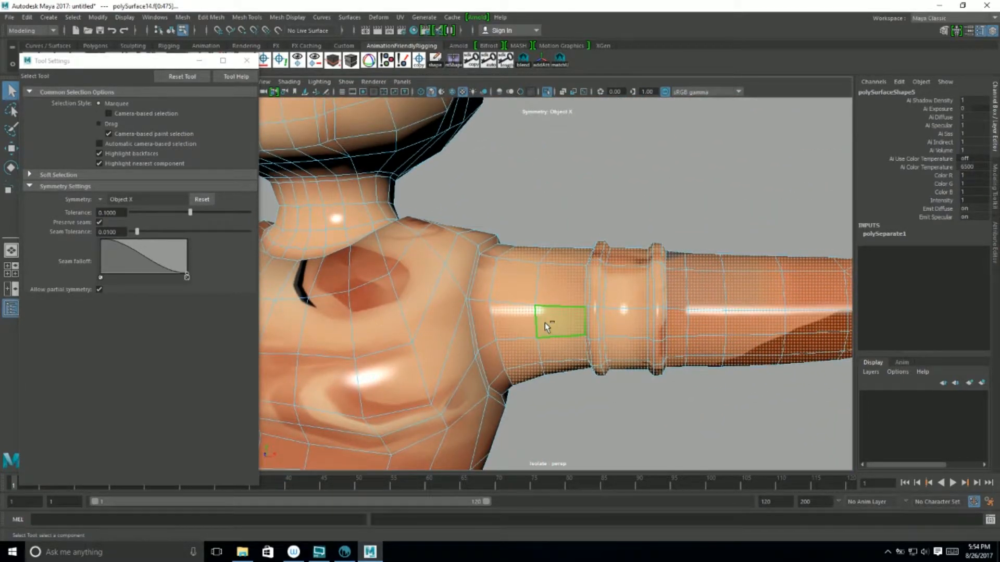
alt+drag(545, 323, 470, 308)
scroll(470, 307, down, 5)
Try moving the selected arm faces slightly, and undo the move.
key(w)
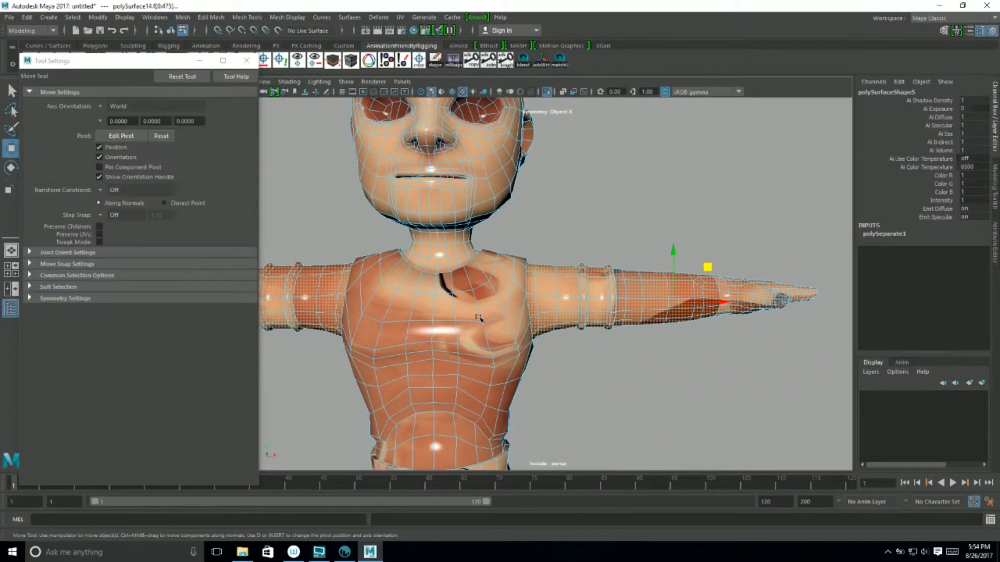
scroll(570, 346, down, 5)
middle_drag(570, 346, 544, 346)
key(ctrl+z)
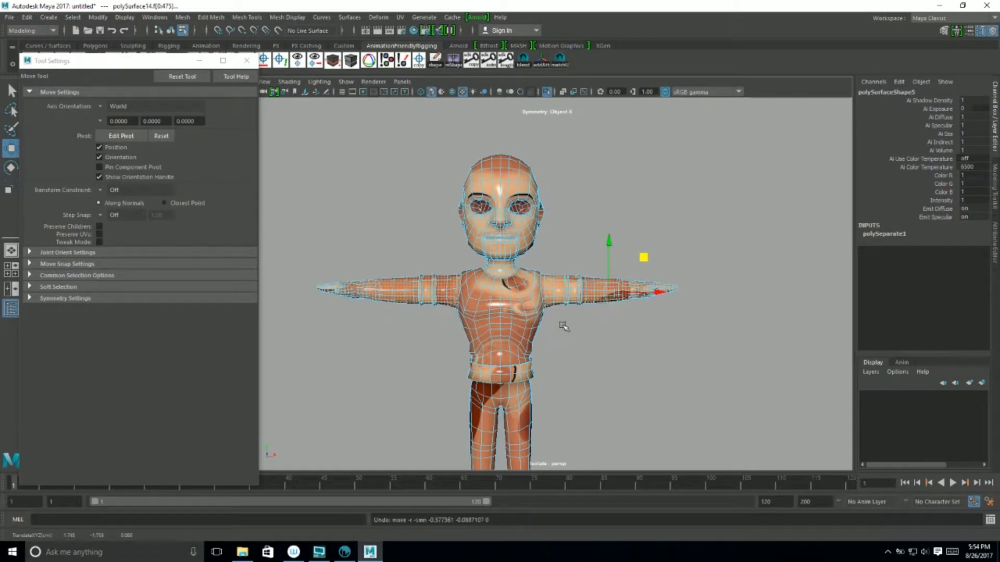
Assign the existing arms1 material to the selected arm faces, then return to object selection and deselect the mesh.
right_drag(576, 252, 672, 387)
key(q)
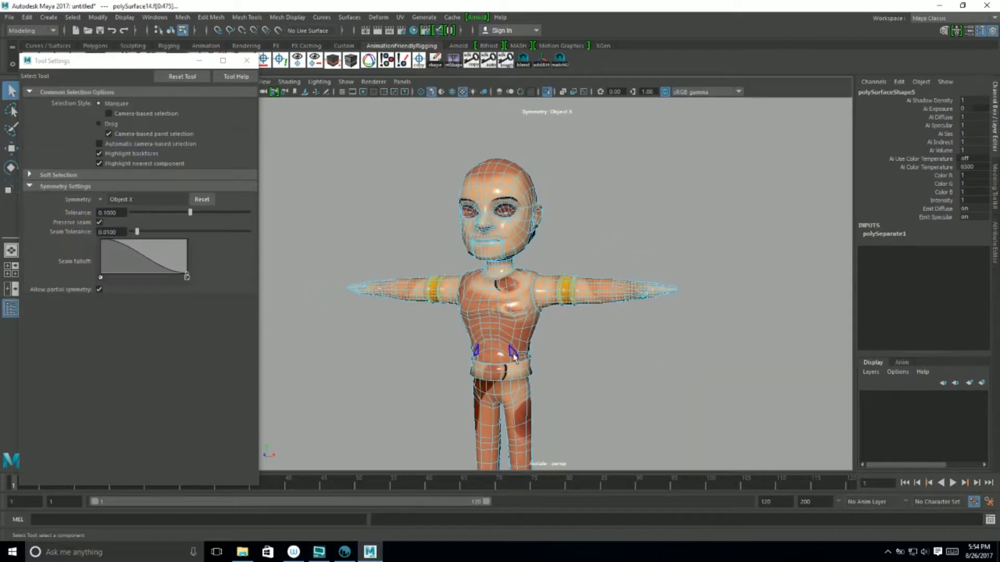
key(F8)
click(571, 320)
Examine how the arm texture falls on the shoulders, armbands and forearms from close up and from the front.
alt+right_drag(512, 307, 823, 360)
alt+middle_drag(823, 360, 694, 352)
alt+drag(694, 353, 604, 286)
alt+middle_drag(605, 286, 553, 516)
alt+drag(531, 322, 571, 239)
alt+middle_drag(520, 313, 636, 301)
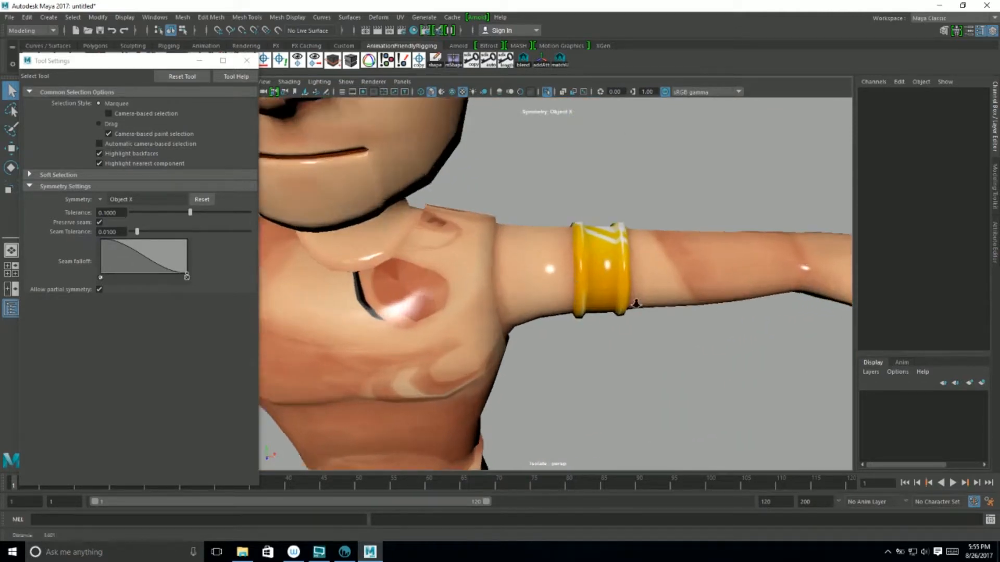
alt+right_drag(635, 301, 591, 353)
alt+drag(591, 353, 574, 288)
alt+middle_drag(468, 339, 701, 352)
alt+right_drag(701, 352, 421, 307)
mouse_move(422, 307)
alt+mouse_down()
mouse_move(485, 334)
mouse_move(432, 323)
alt+mouse_up()
alt+middle_drag(534, 378, 535, 288)
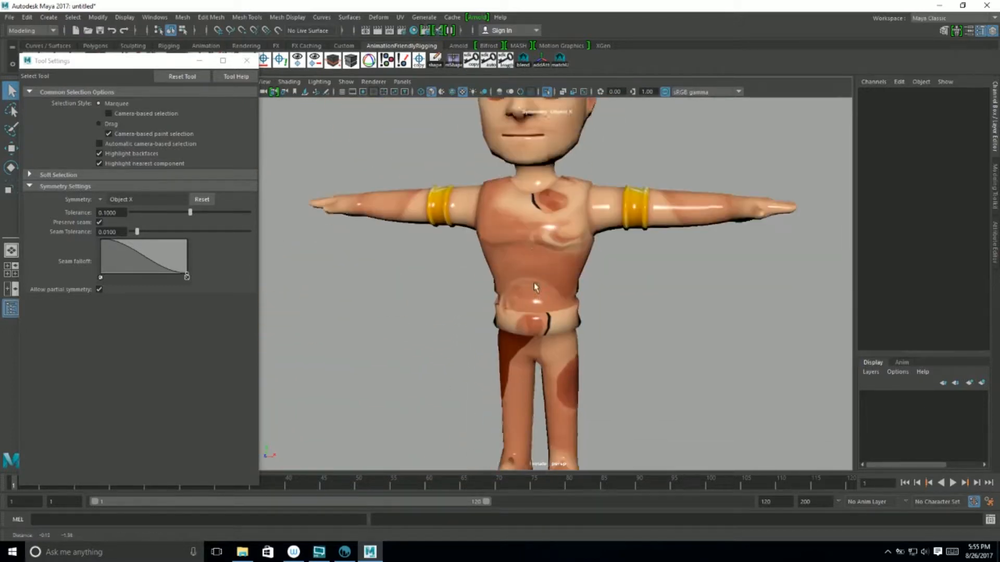
Select the faces of both legs and feet of the body mesh, below the waist band.
click(561, 223)
alt+drag(567, 358, 569, 339)
alt+right_drag(569, 339, 585, 380)
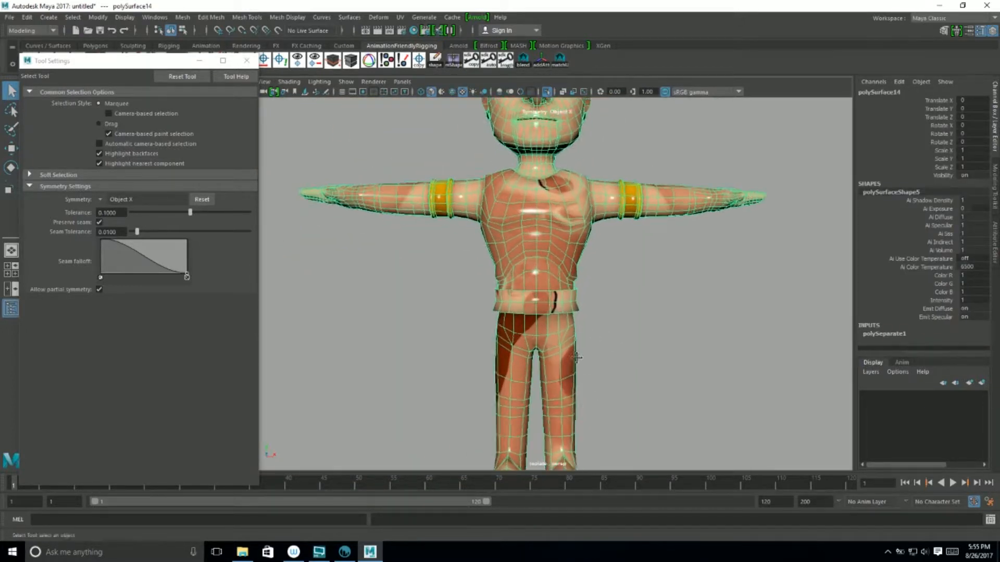
alt+middle_drag(585, 379, 569, 332)
alt+drag(569, 333, 541, 316)
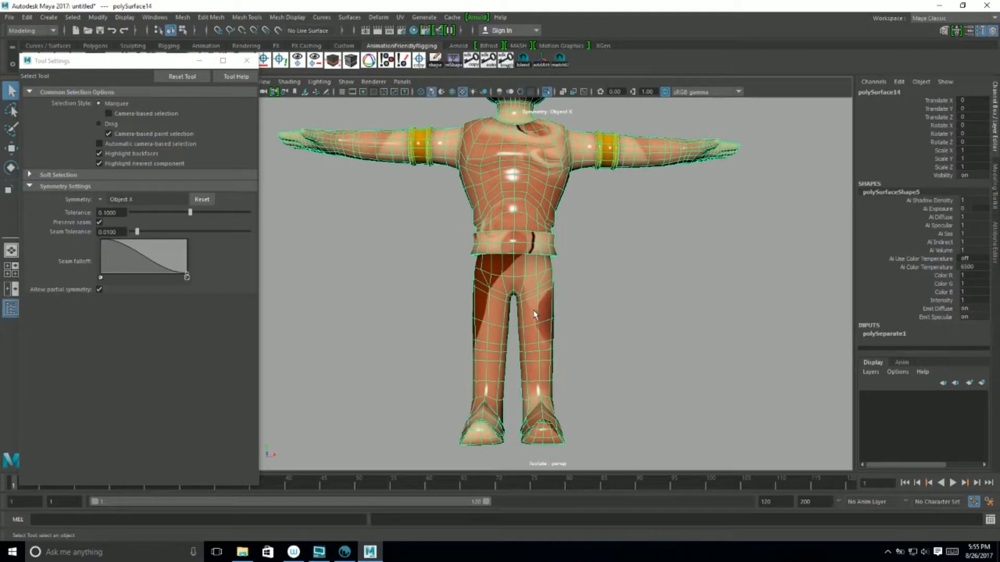
key(F11)
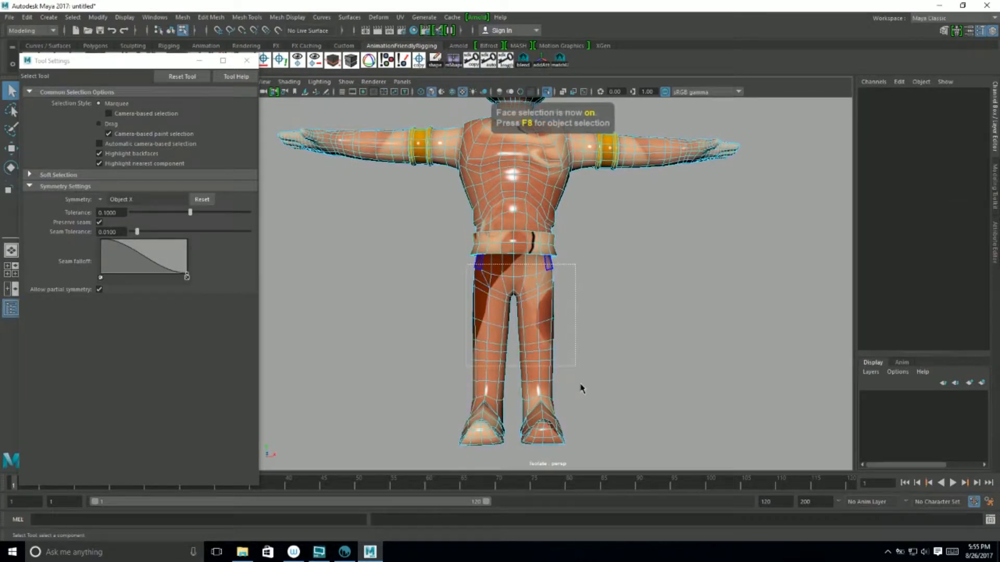
drag(582, 489, 582, 487)
drag(440, 260, 638, 463)
Check the leg face selection around the waist, assign the existing lower_body1 material to it and clear the selection.
alt+drag(659, 414, 391, 361)
alt+right_drag(589, 339, 791, 313)
alt+middle_drag(614, 218, 578, 359)
alt+drag(578, 359, 509, 333)
alt+right_drag(509, 332, 323, 346)
alt+drag(323, 346, 580, 337)
right_click(581, 337)
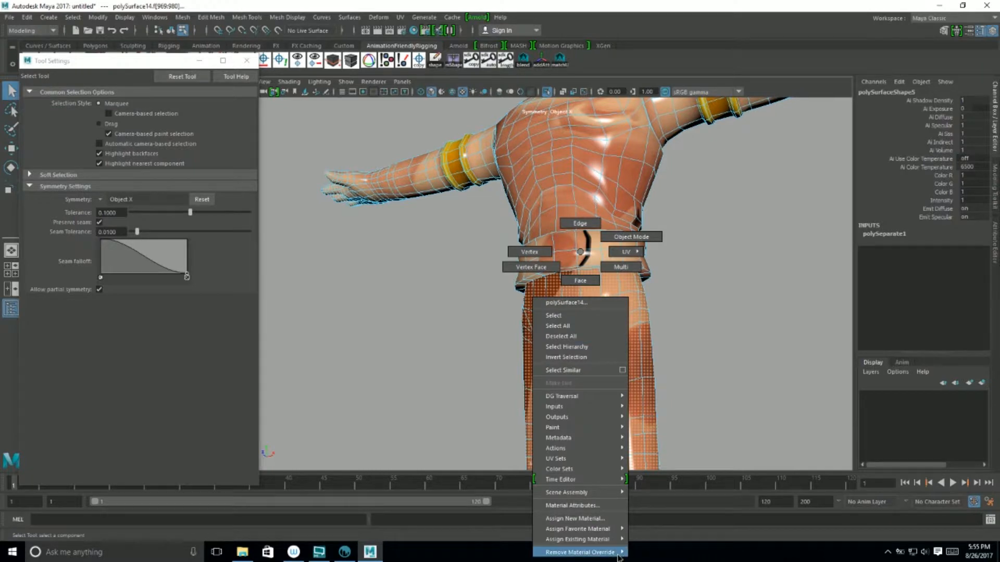
mouse_move(597, 542)
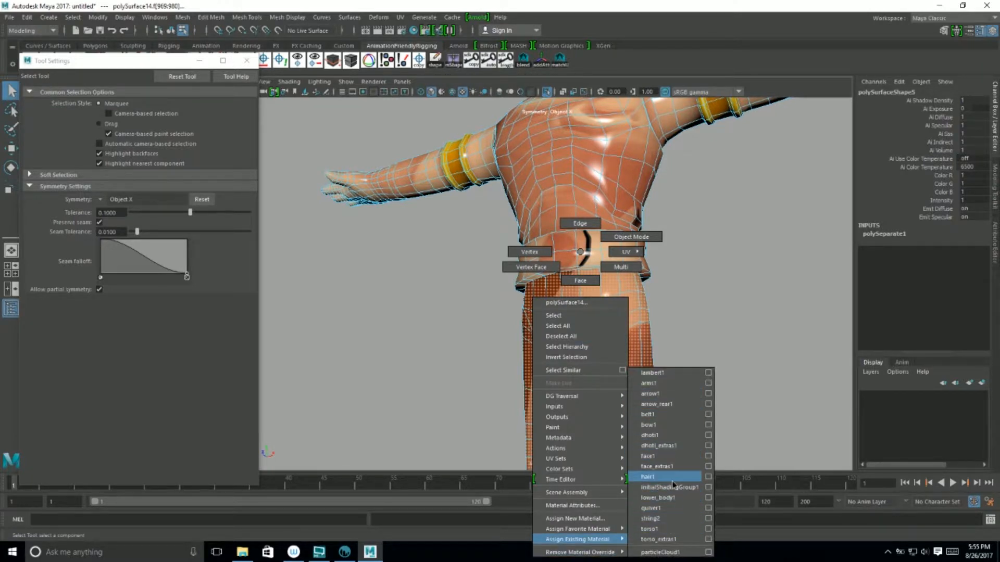
click(672, 499)
click(676, 390)
Select a chest face and extend the selection over the front of the torso with the Paint Selection Tool.
alt+drag(552, 359, 625, 423)
alt+middle_drag(625, 423, 606, 557)
alt+middle_drag(530, 247, 460, 287)
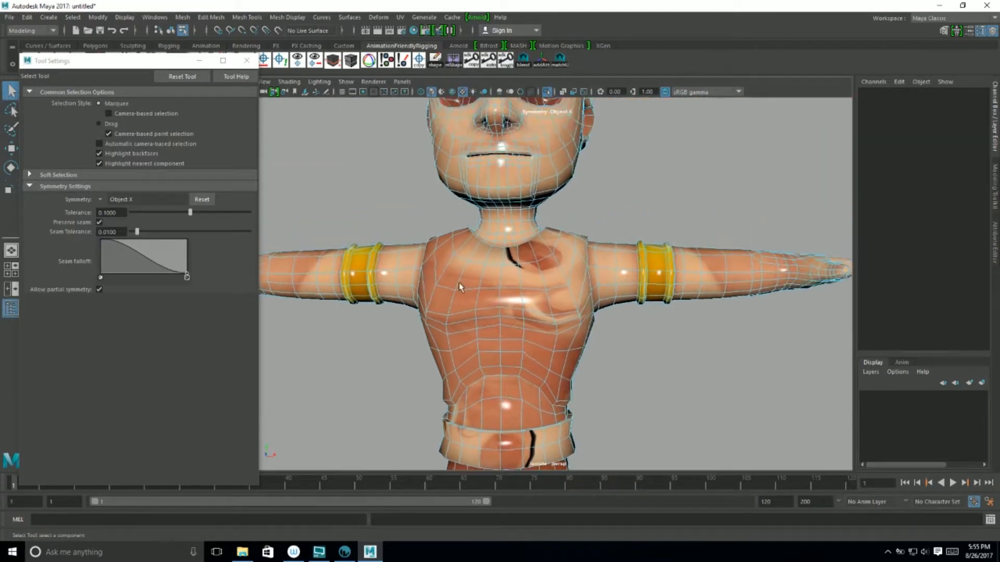
alt+drag(513, 421, 541, 411)
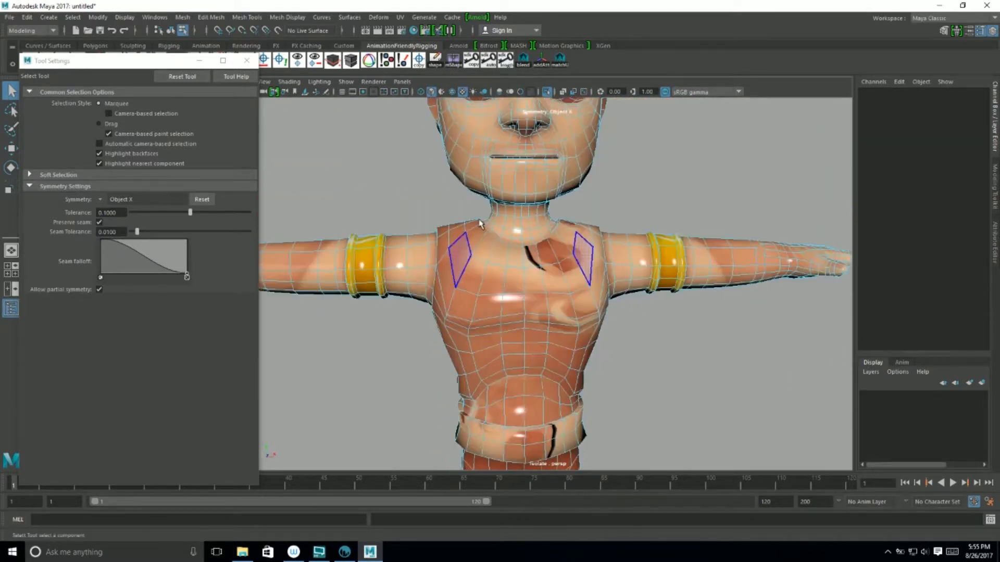
alt+drag(474, 298, 482, 278)
scroll(490, 277, up, 1)
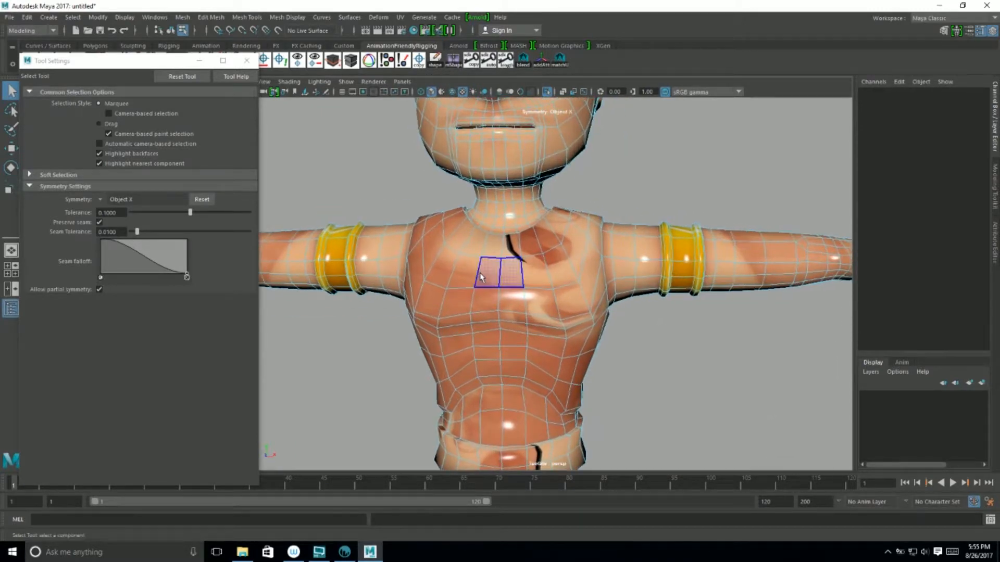
click(487, 274)
alt+drag(481, 294, 492, 290)
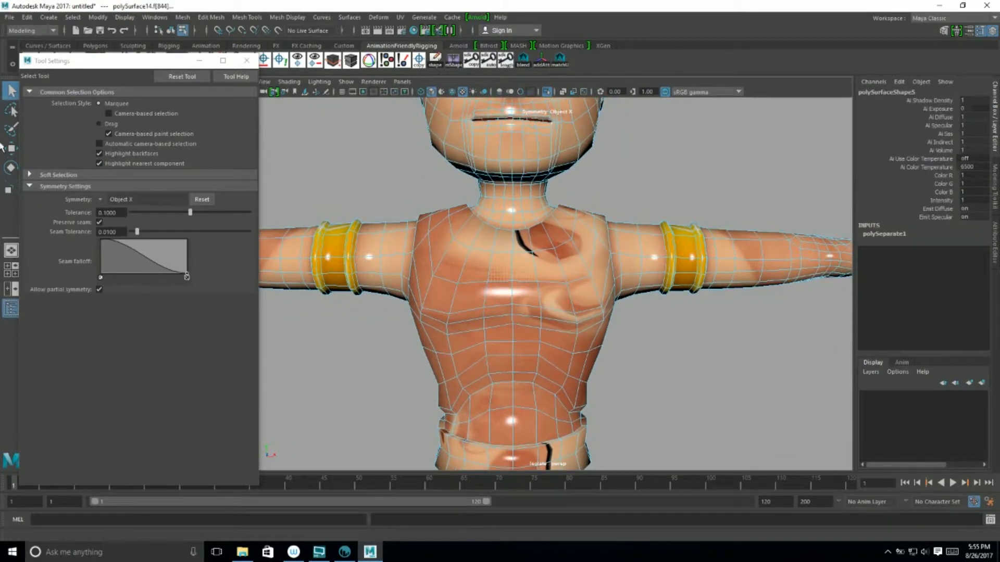
click(15, 130)
alt+middle_drag(430, 269, 425, 255)
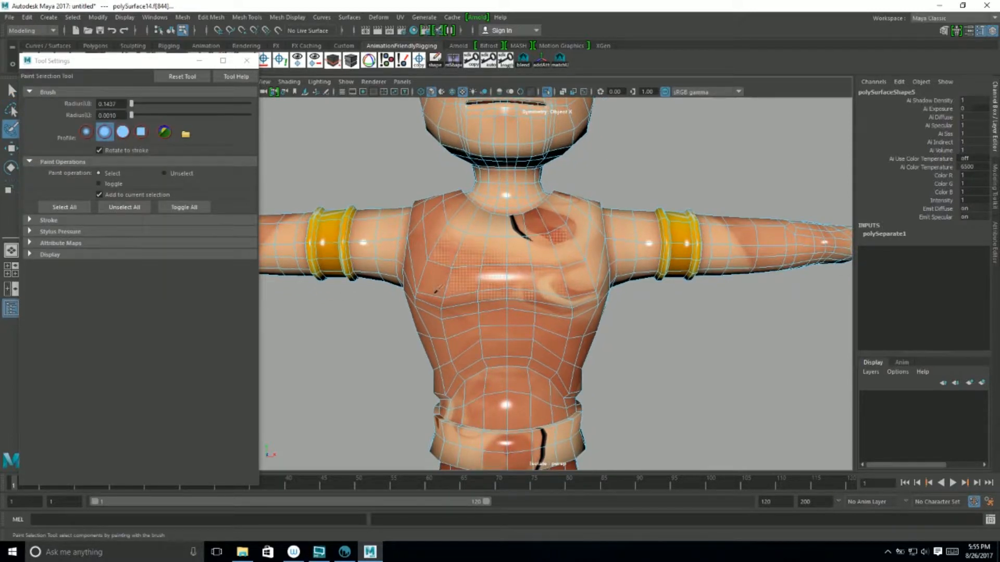
drag(439, 283, 570, 316)
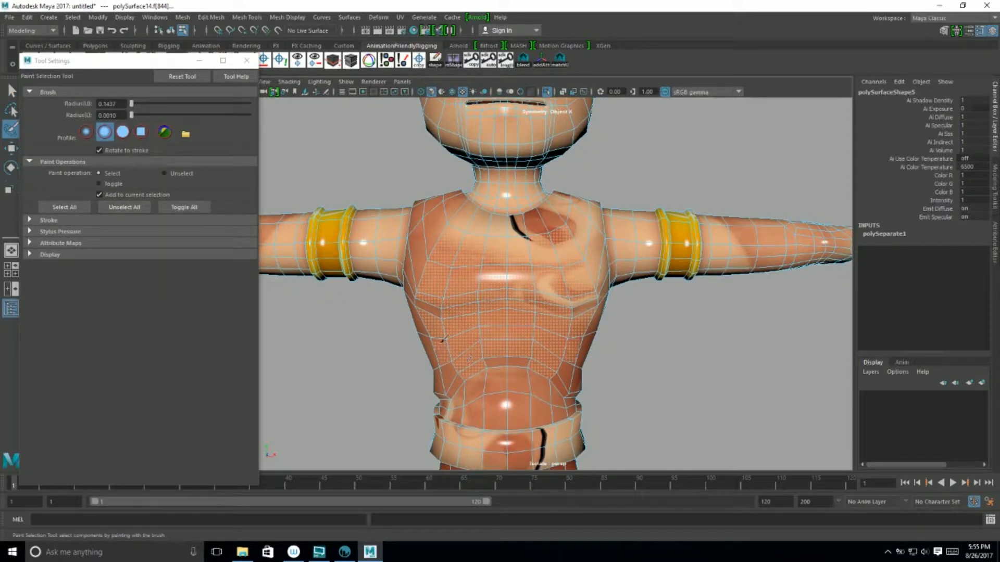
alt+drag(484, 387, 452, 390)
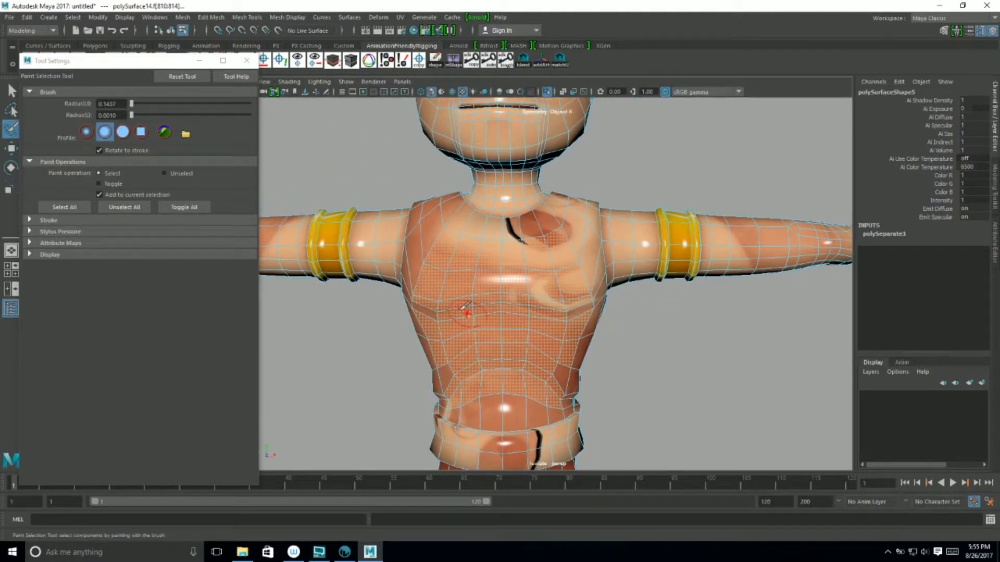
Turn off textured display and paint-select the remaining torso faces over the sides, back, shoulders and waist band.
key(5)
key(space)
alt+drag(583, 336, 531, 336)
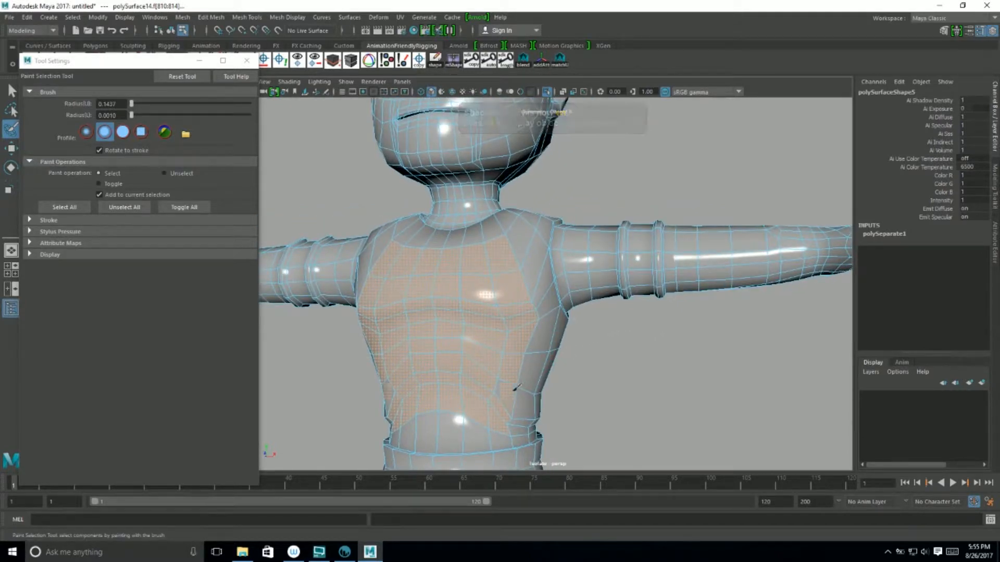
mouse_move(585, 404)
alt+mouse_down()
mouse_move(480, 397)
mouse_move(466, 336)
alt+mouse_up()
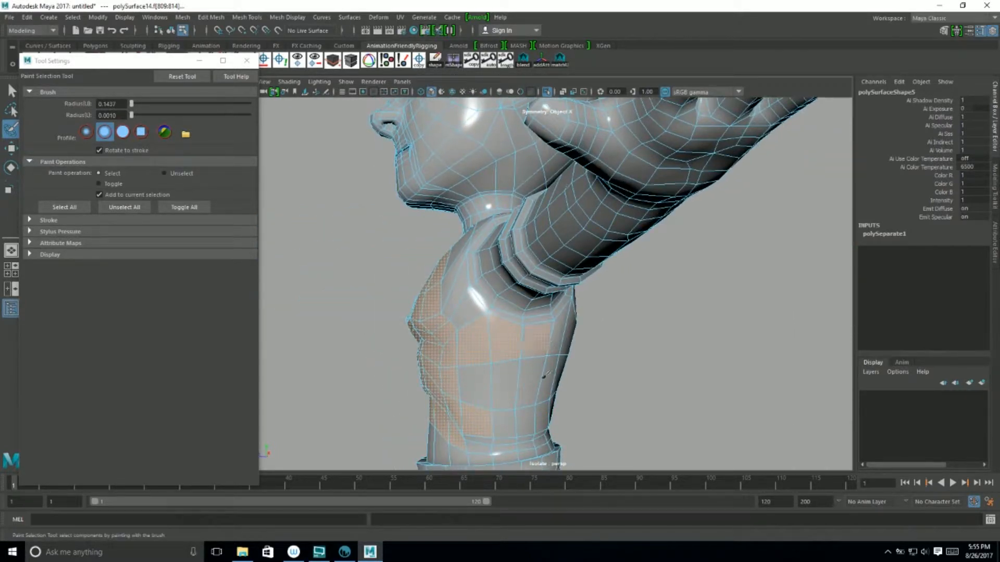
alt+drag(544, 415, 574, 384)
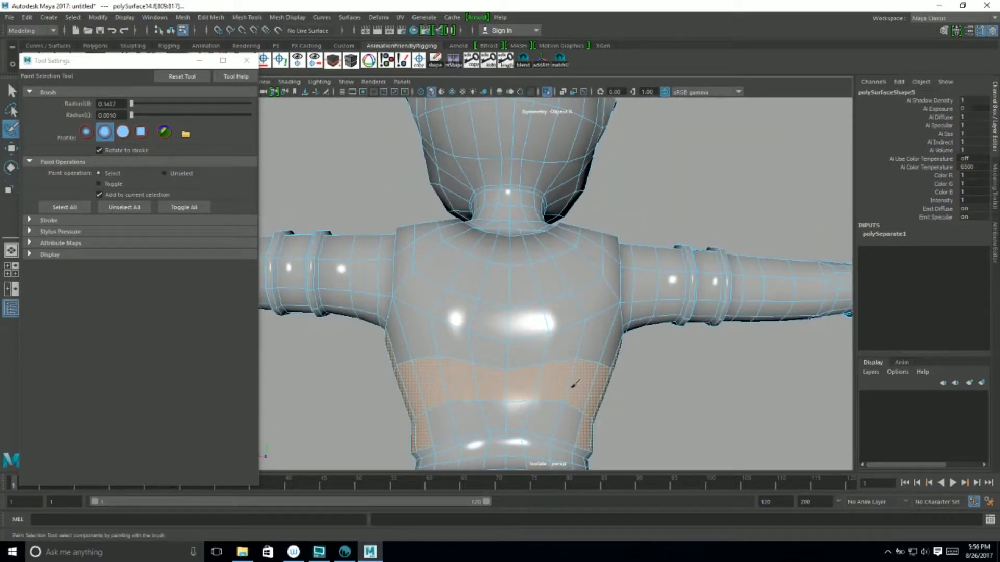
alt+drag(406, 273, 384, 335)
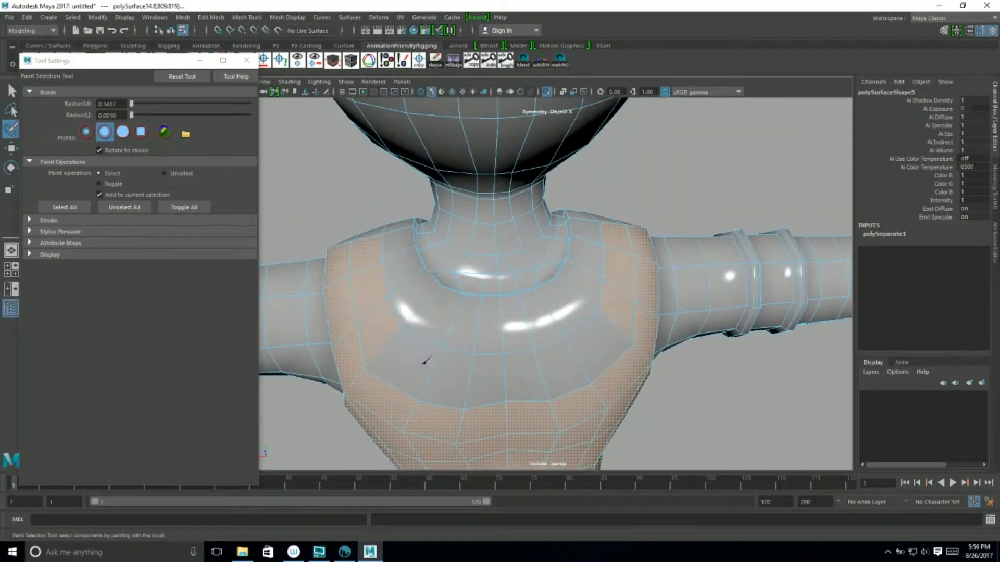
alt+drag(394, 246, 592, 304)
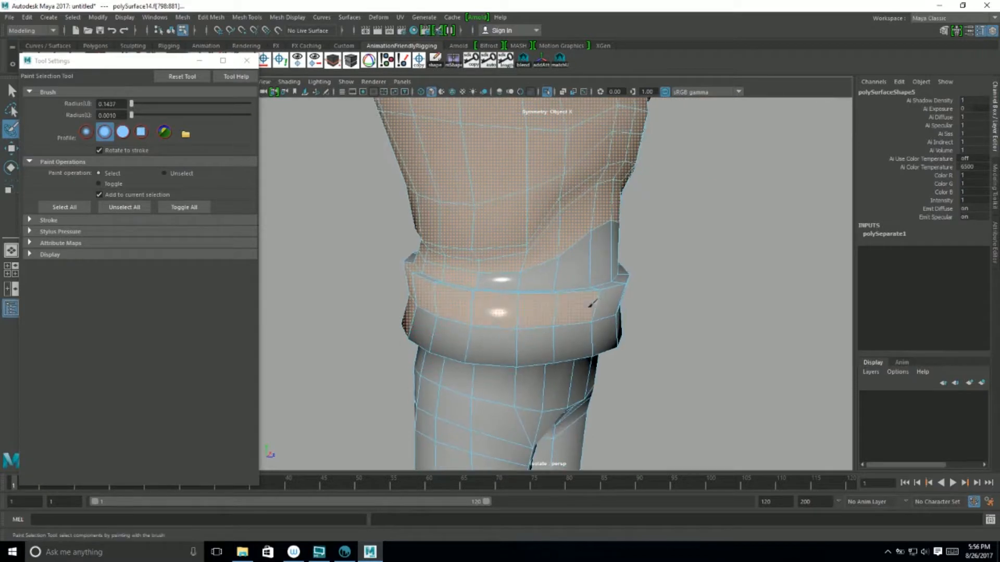
alt+drag(539, 277, 484, 267)
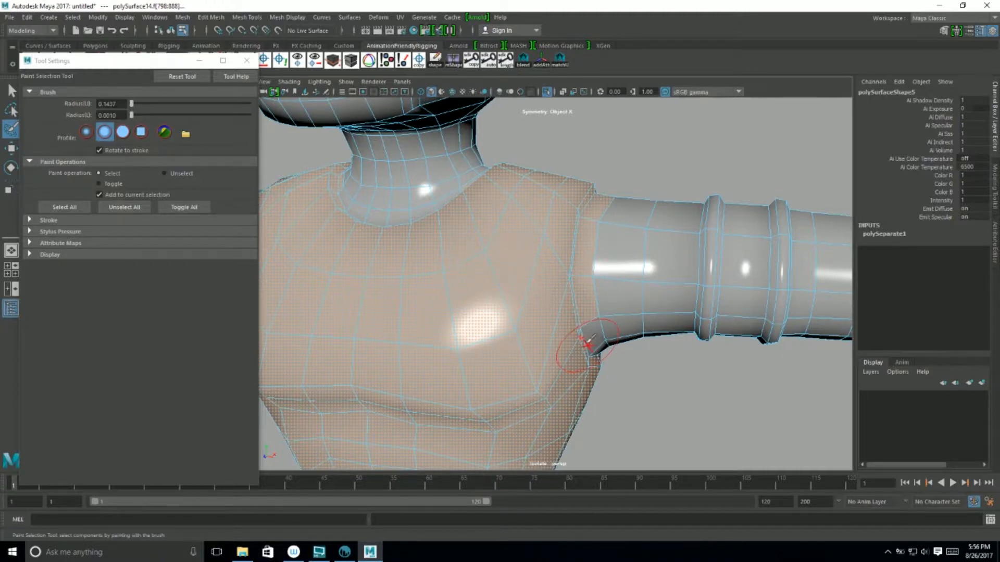
Inspect the painted torso face selection around the armpits, shoulders, neck, chest, back and waist band for missed or extra faces.
scroll(590, 342, up, 4)
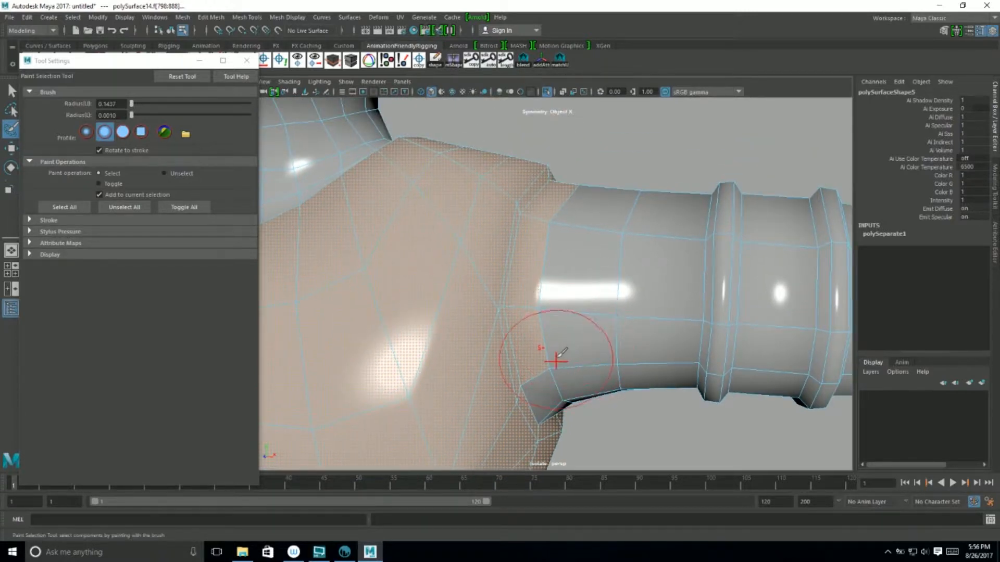
key(q)
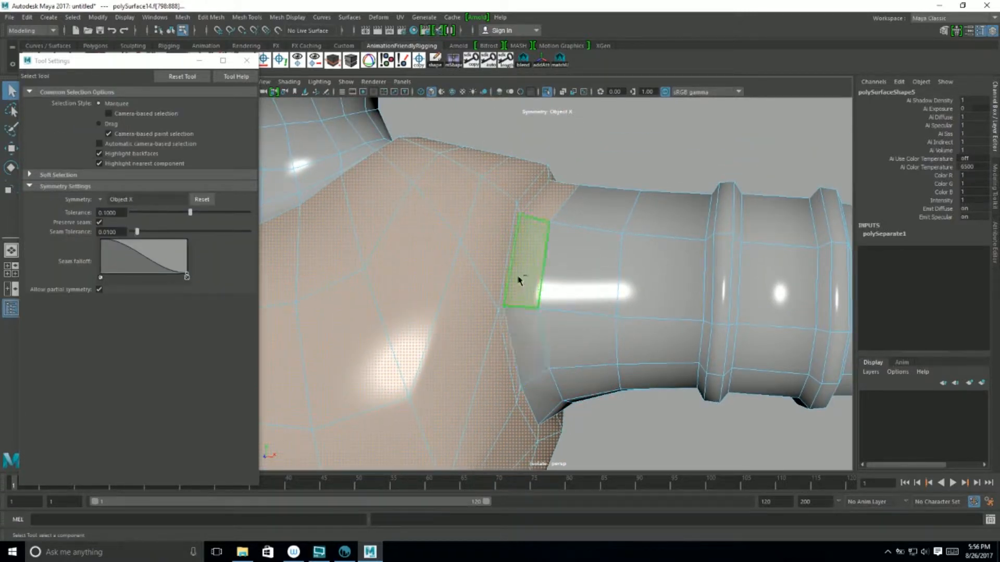
alt+drag(548, 204, 604, 236)
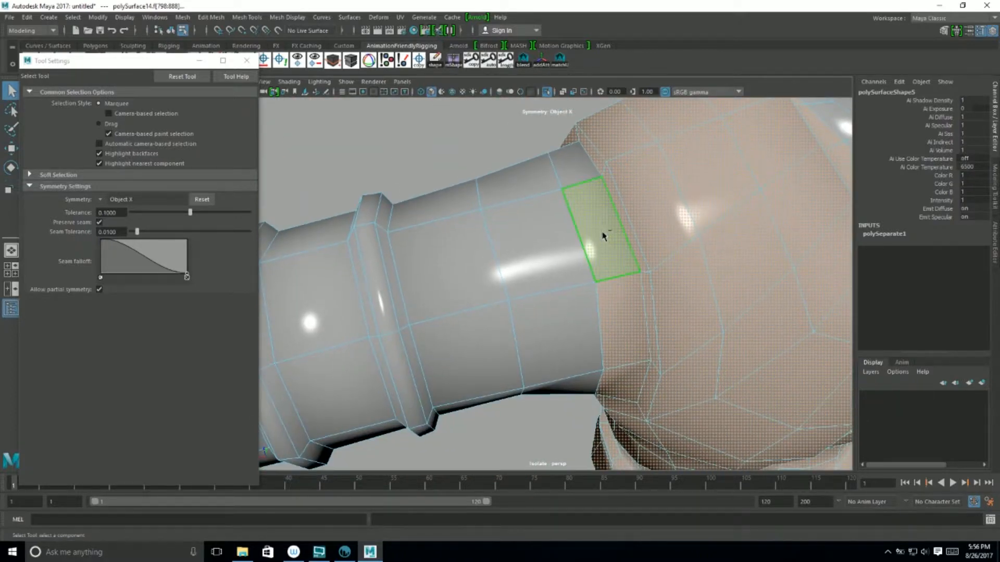
alt+drag(649, 402, 606, 372)
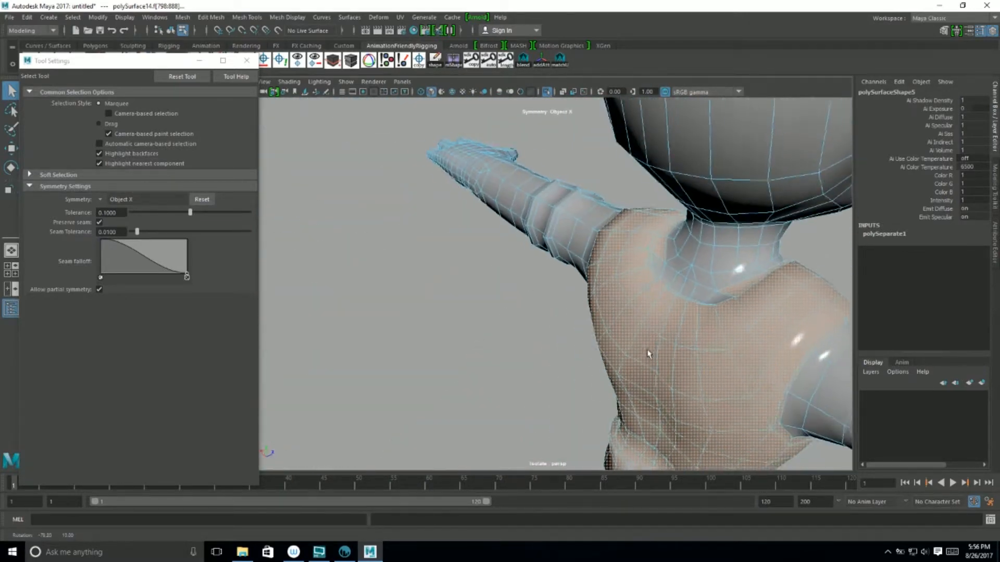
alt+middle_drag(606, 372, 381, 406)
alt+drag(382, 406, 486, 397)
alt+right_drag(486, 398, 525, 412)
alt+drag(525, 413, 488, 400)
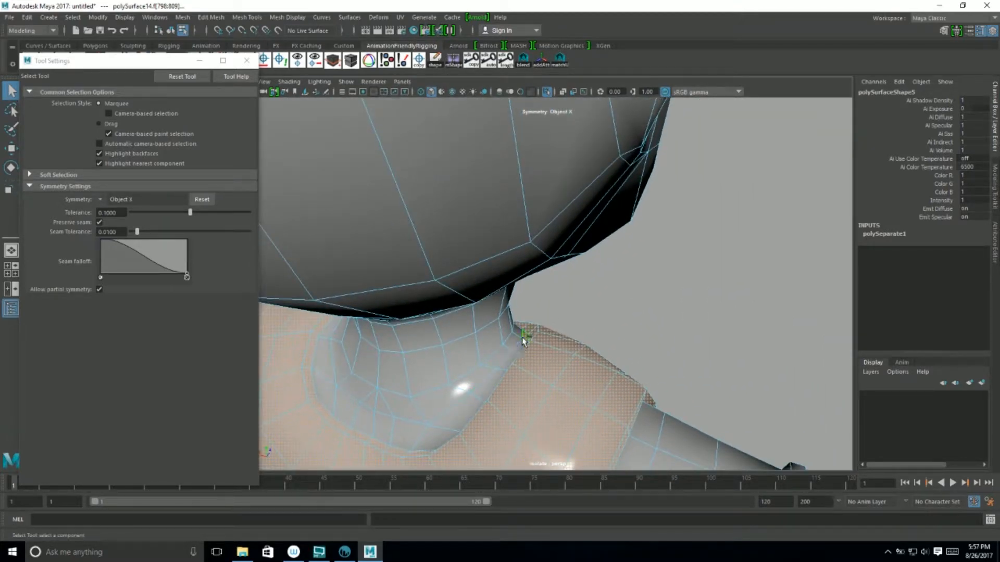
alt+drag(446, 392, 584, 363)
alt+right_drag(577, 380, 571, 370)
alt+middle_drag(571, 370, 572, 351)
alt+drag(572, 350, 530, 345)
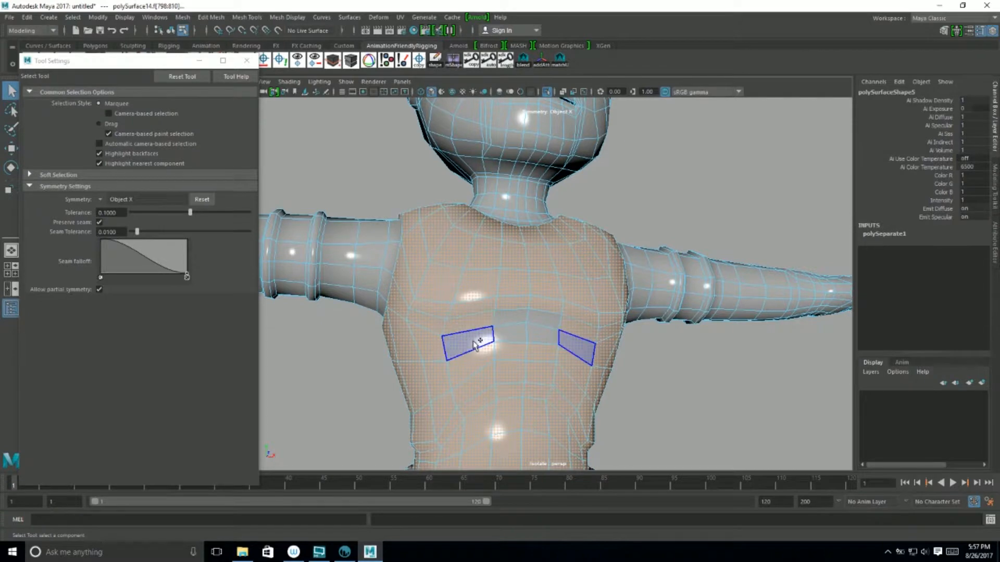
alt+drag(714, 415, 658, 438)
alt+middle_drag(658, 438, 654, 377)
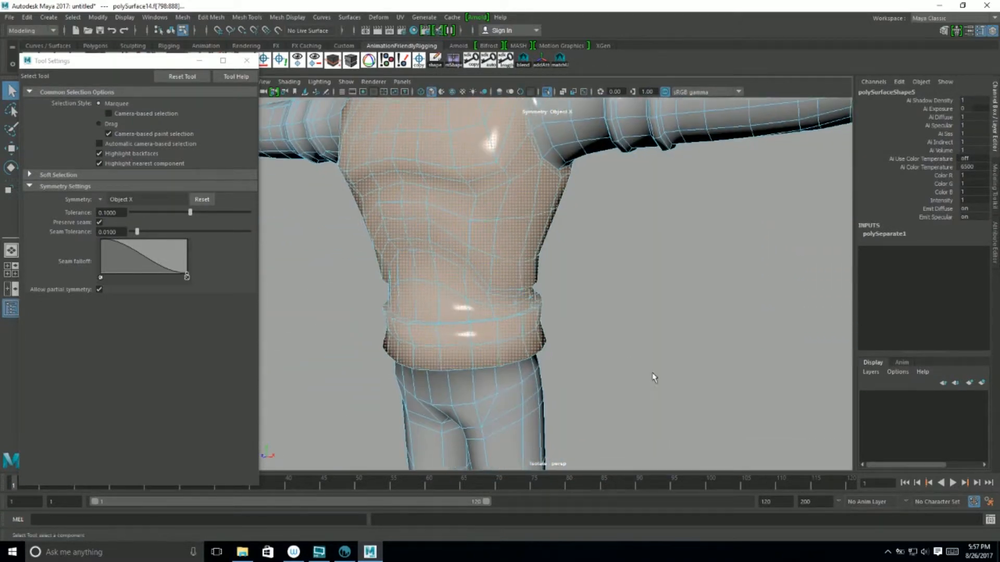
alt+right_drag(654, 377, 640, 357)
mouse_move(640, 357)
alt+mouse_down()
mouse_move(397, 349)
mouse_move(339, 360)
mouse_move(310, 297)
mouse_move(346, 350)
mouse_move(352, 325)
mouse_move(572, 398)
mouse_move(580, 337)
mouse_move(585, 391)
mouse_move(709, 377)
mouse_move(500, 427)
mouse_move(471, 400)
mouse_move(437, 397)
mouse_move(530, 404)
mouse_move(500, 397)
alt+mouse_up()
scroll(717, 396, up, 3)
Turn on textured display, assign the existing torso1 material to the selected torso faces and return to object mode.
key(6)
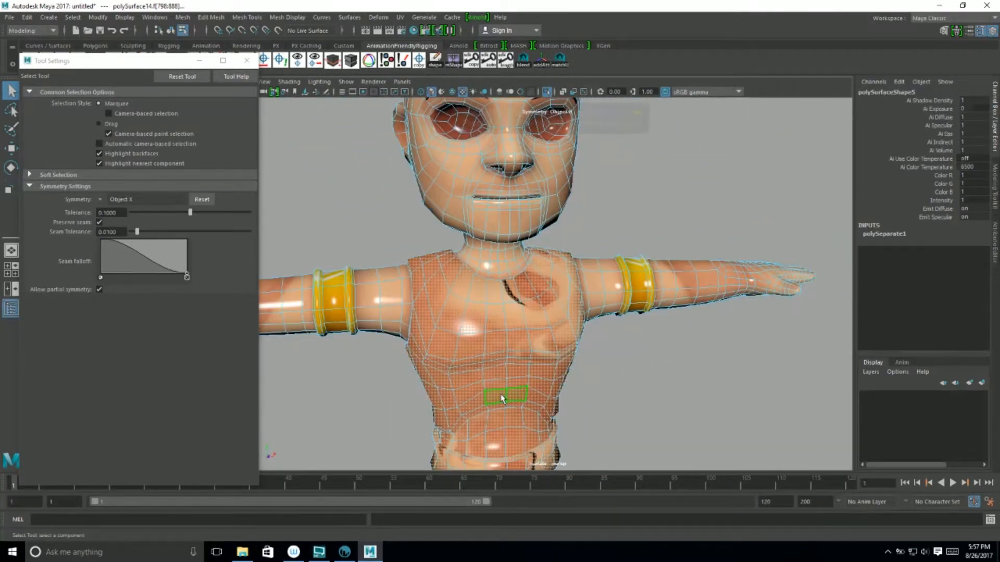
right_drag(529, 251, 530, 359)
right_drag(554, 548, 556, 539)
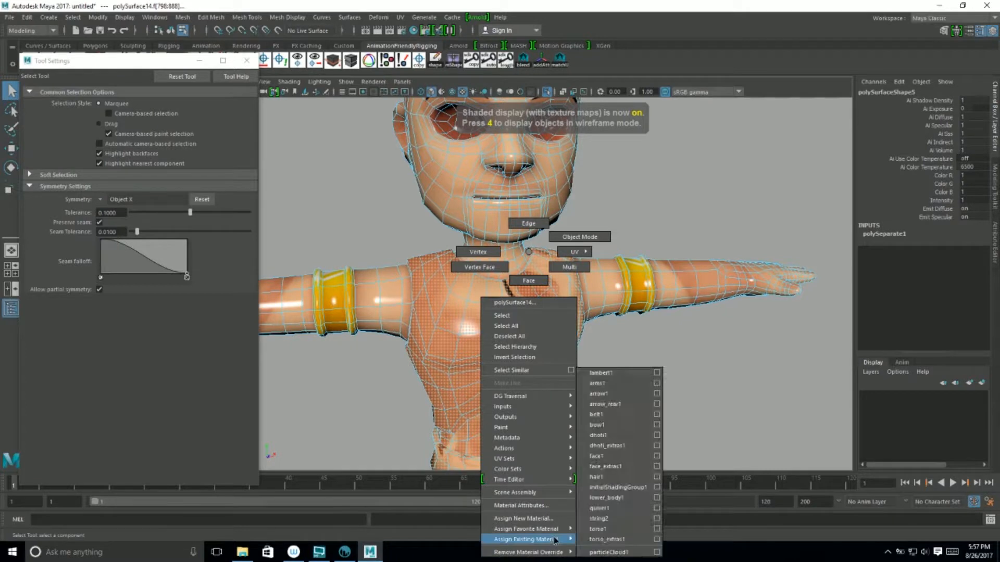
right_drag(648, 409, 616, 529)
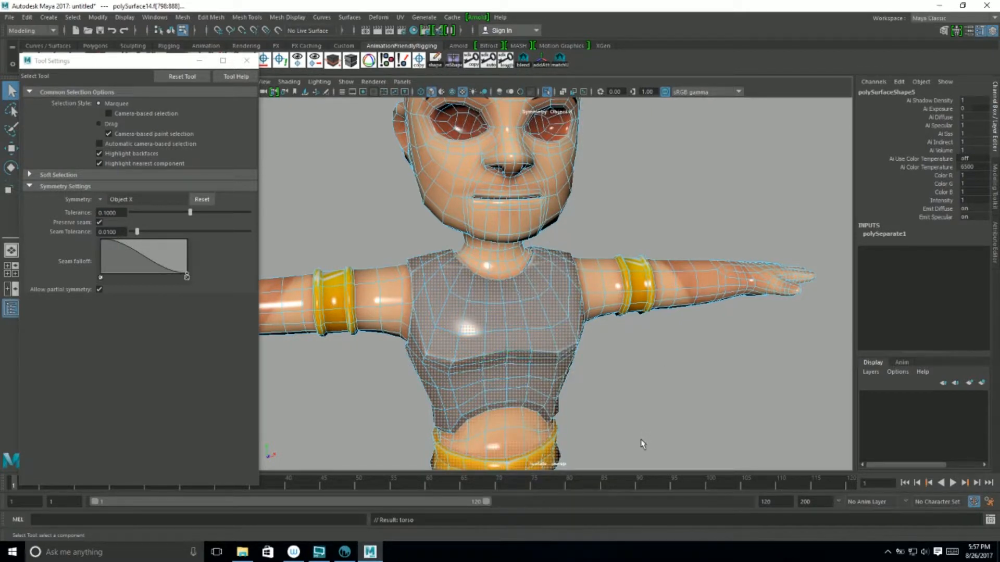
key(F8)
Show the whole character again outside isolation and examine the materials on its head, arms, torso, lower body and bow.
alt+drag(676, 332, 652, 346)
alt+middle_drag(651, 346, 667, 270)
alt+right_drag(667, 270, 469, 332)
alt+drag(469, 333, 586, 308)
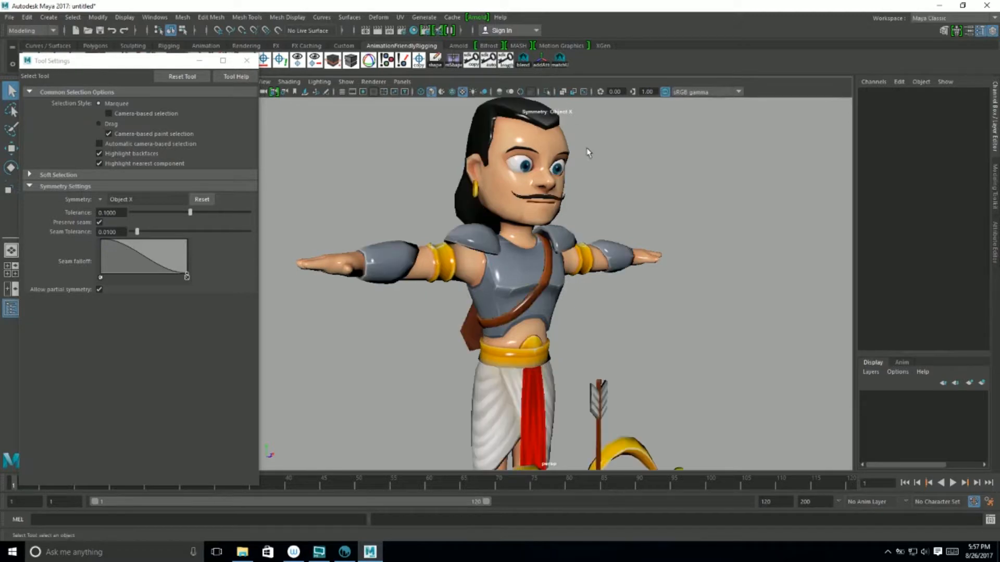
alt+drag(701, 266, 657, 271)
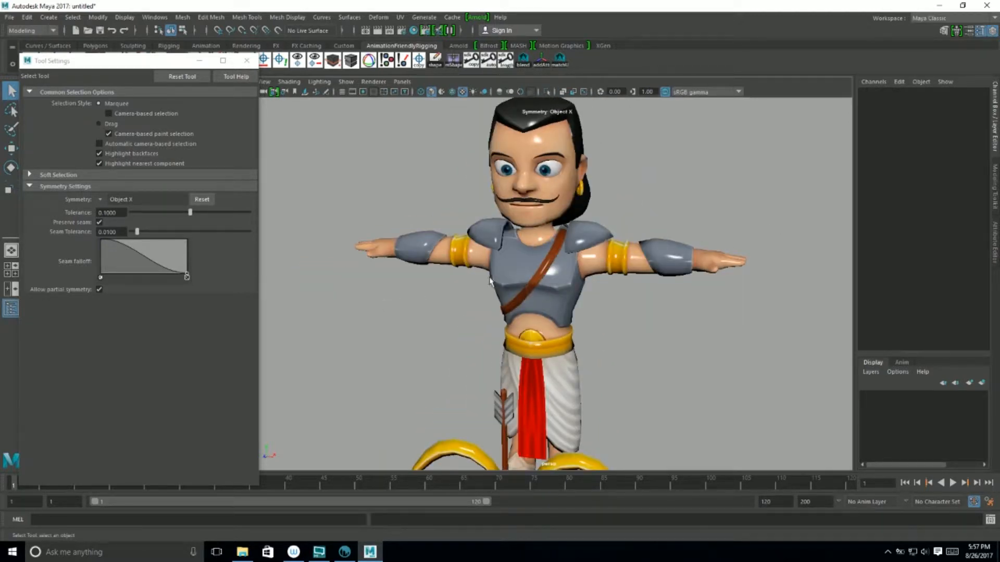
alt+drag(487, 298, 543, 404)
alt+middle_drag(540, 360, 537, 348)
alt+drag(537, 348, 607, 343)
alt+right_drag(607, 344, 511, 297)
alt+middle_drag(510, 297, 510, 338)
alt+drag(510, 338, 532, 339)
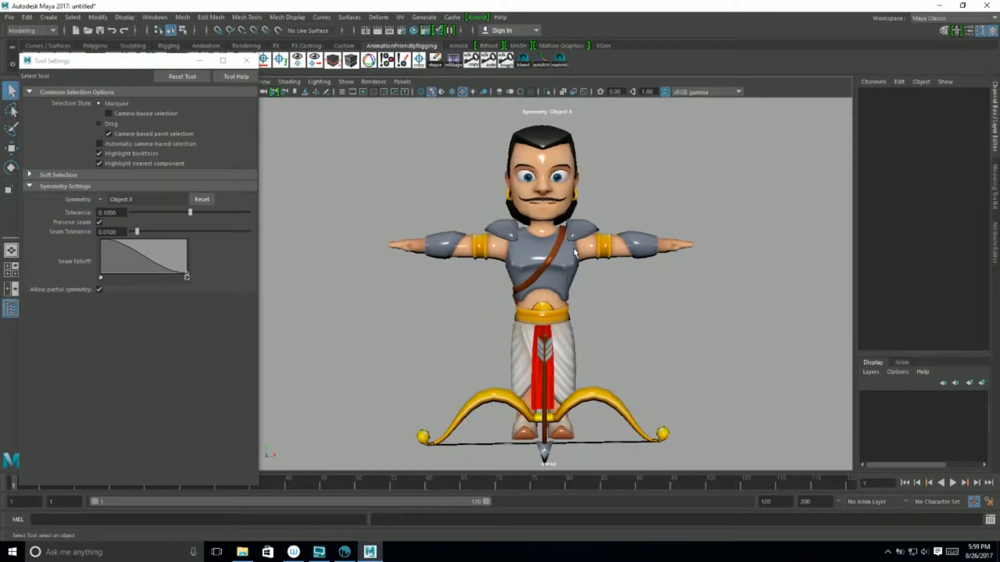
alt+middle_drag(581, 323, 556, 278)
scroll(549, 263, up, 3)
alt+middle_drag(523, 208, 584, 268)
alt+drag(568, 239, 608, 235)
scroll(412, 216, up, 2)
alt+middle_drag(412, 217, 456, 232)
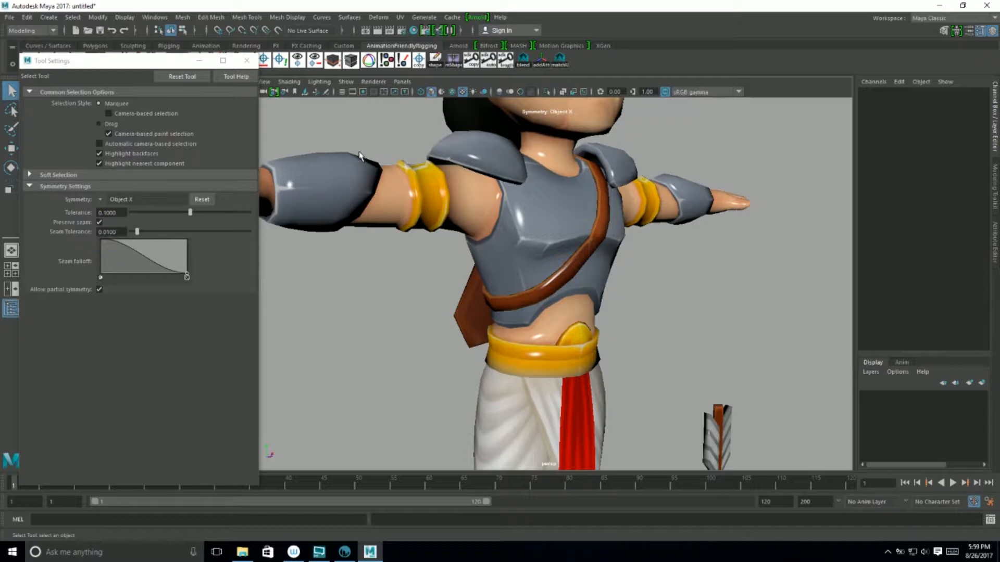
scroll(579, 239, down, 5)
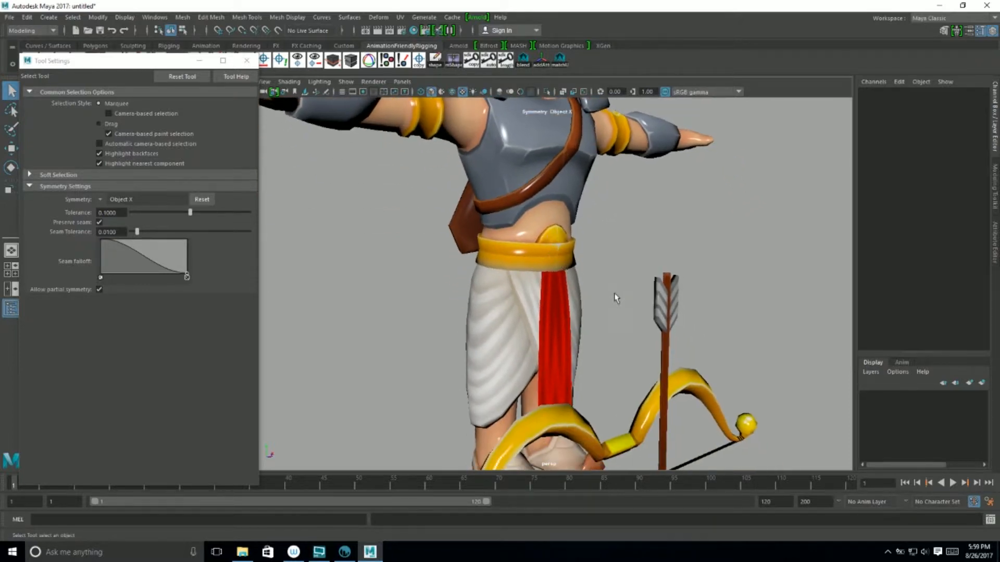
click(536, 241)
alt+middle_drag(542, 232, 545, 249)
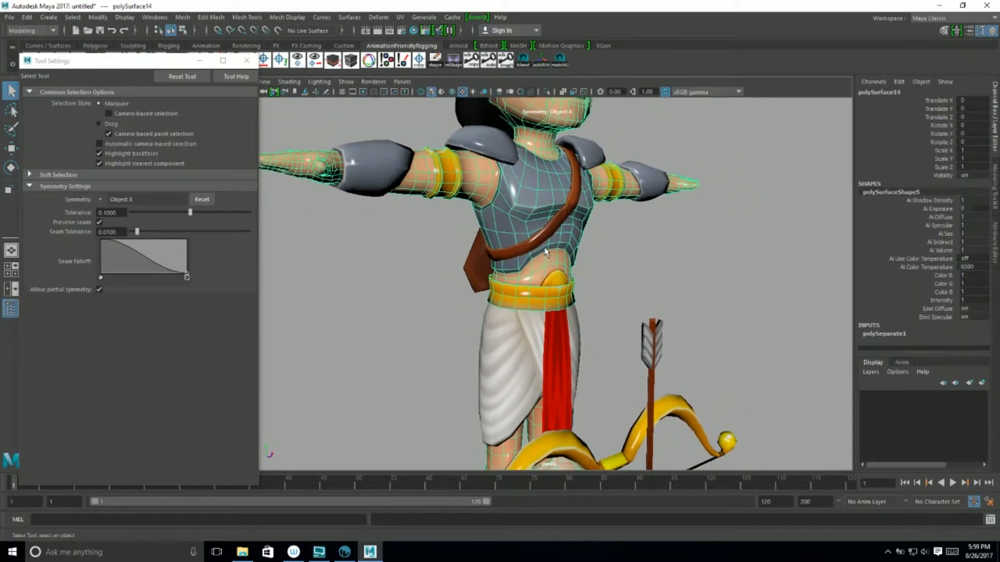
shift+right_click(546, 252)
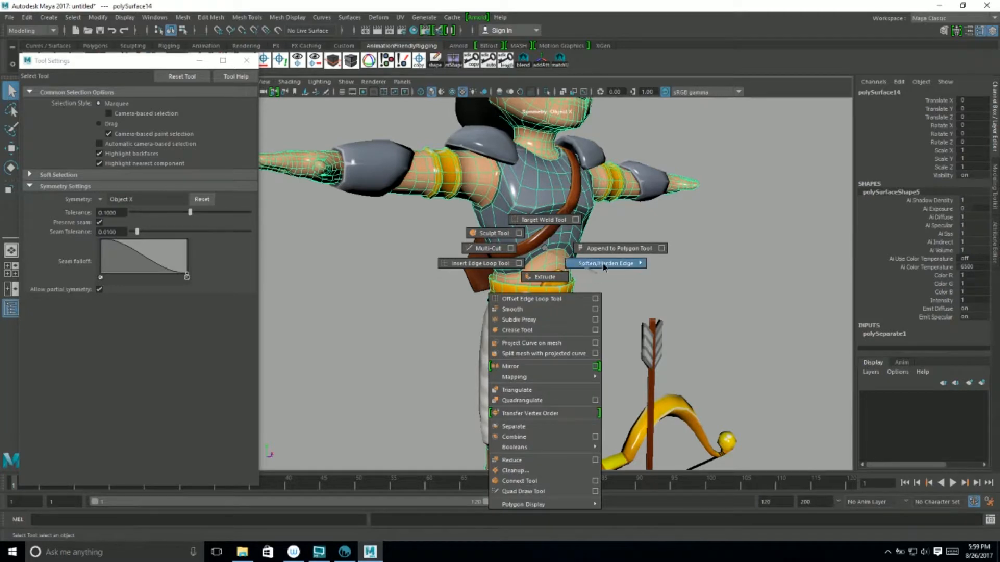
shift+right_drag(603, 266, 673, 278)
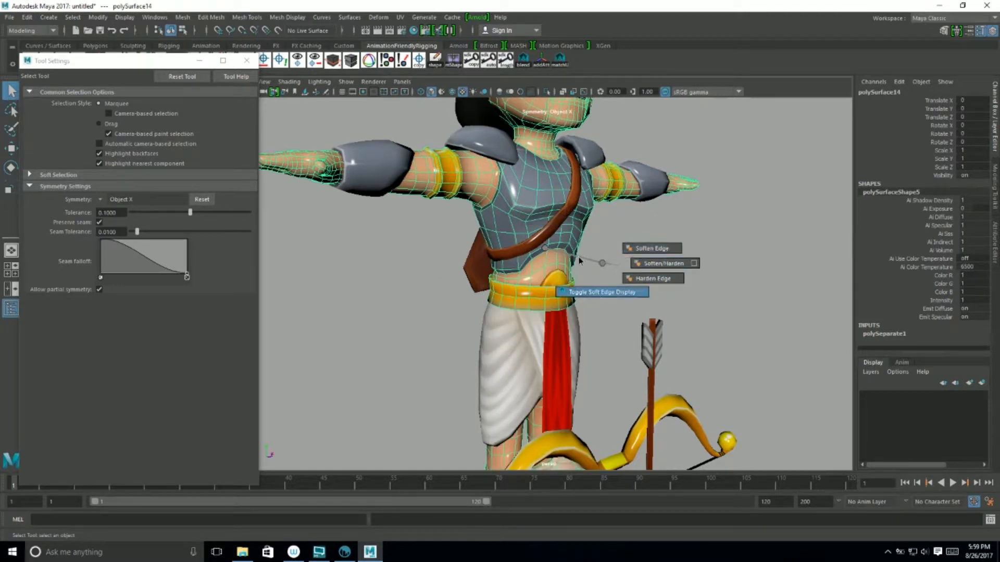
shift+right_drag(579, 257, 551, 249)
click(634, 252)
alt+right_drag(635, 252, 597, 268)
click(542, 212)
alt+middle_drag(559, 223, 560, 300)
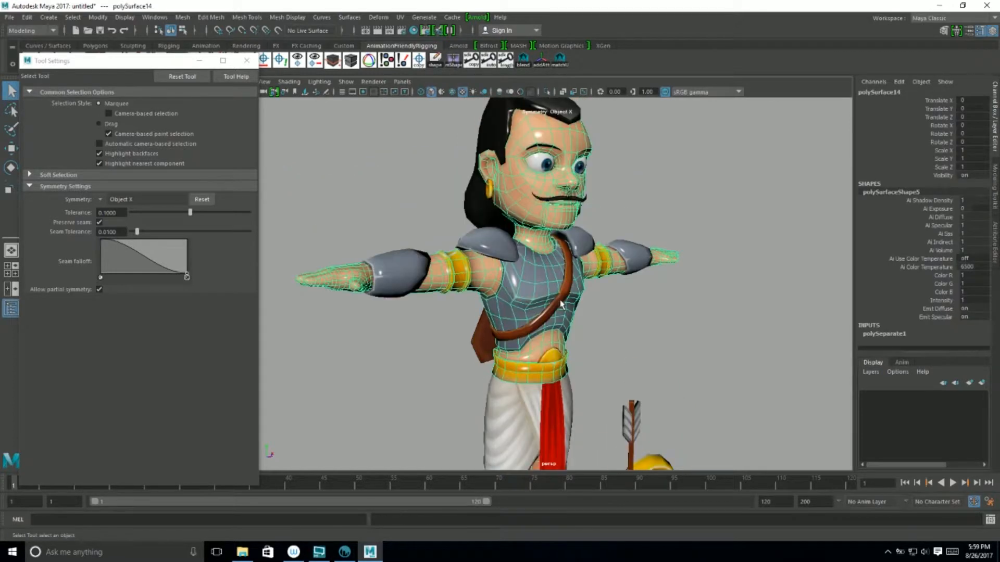
alt+drag(561, 304, 555, 283)
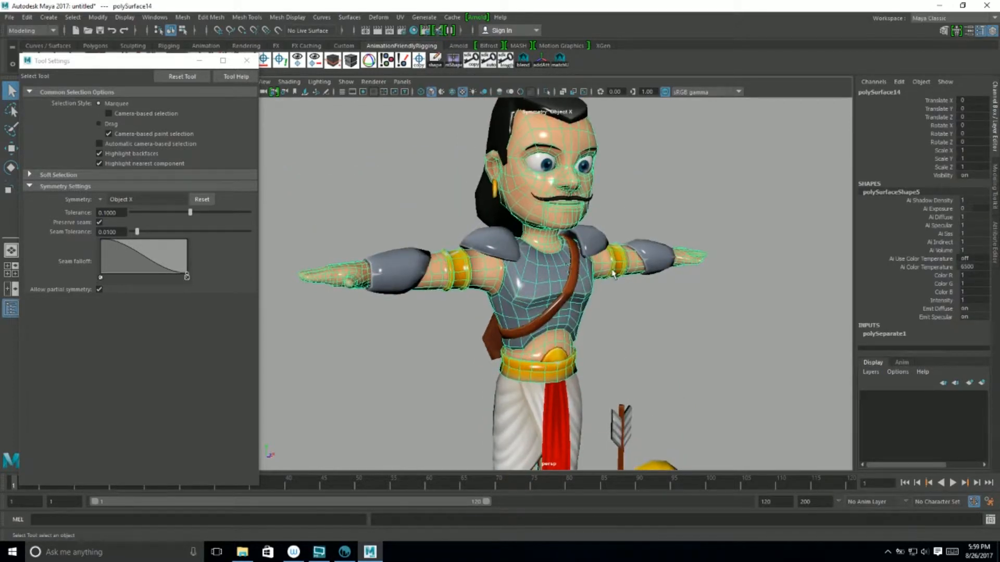
click(638, 314)
alt+drag(638, 314, 607, 294)
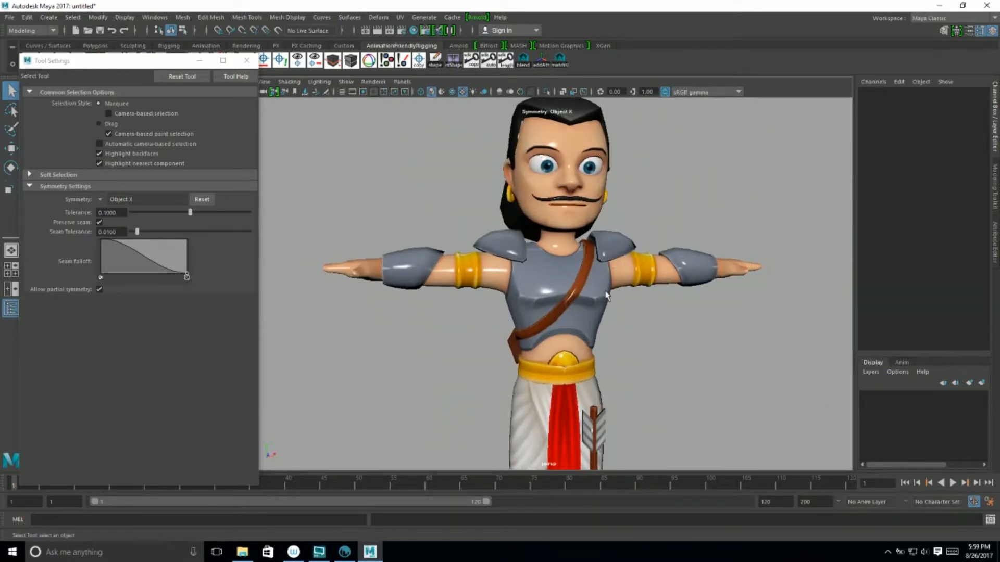
click(606, 294)
click(629, 324)
Examine the surface shading of the character's head, chest armor, arms, dhoti and lower body from close and from several angles.
alt+drag(567, 343, 541, 283)
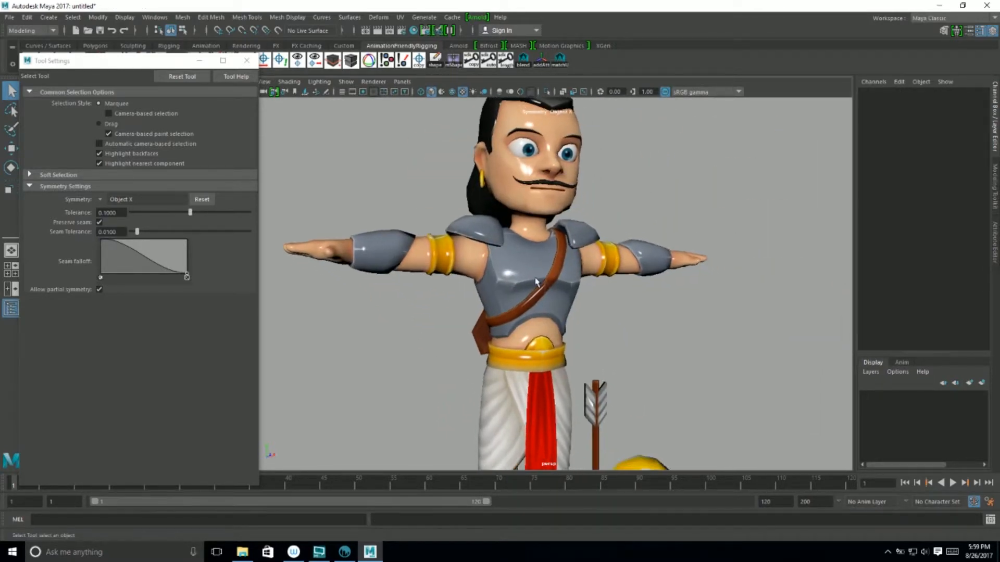
alt+right_drag(542, 283, 602, 348)
alt+middle_drag(568, 292, 582, 344)
alt+middle_drag(525, 165, 505, 256)
alt+drag(502, 239, 542, 175)
alt+middle_drag(540, 383, 530, 260)
alt+right_drag(568, 313, 529, 315)
alt+drag(553, 364, 508, 368)
alt+middle_drag(562, 388, 562, 317)
alt+right_drag(562, 319, 525, 350)
alt+middle_drag(525, 350, 507, 182)
alt+right_drag(523, 323, 651, 402)
alt+middle_drag(651, 402, 564, 285)
alt+drag(564, 285, 548, 326)
alt+drag(569, 227, 542, 190)
alt+right_drag(541, 190, 509, 265)
alt+drag(509, 265, 604, 342)
alt+right_drag(604, 341, 423, 225)
alt+right_drag(436, 318, 421, 303)
alt+middle_drag(421, 303, 404, 366)
alt+drag(404, 366, 494, 342)
Apply a Soften/Harden Edge operation to the body mesh, then check the chest and shoulder strap and clear the selection.
click(494, 300)
shift+right_drag(494, 300, 598, 332)
click(597, 331)
alt+right_drag(541, 319, 611, 376)
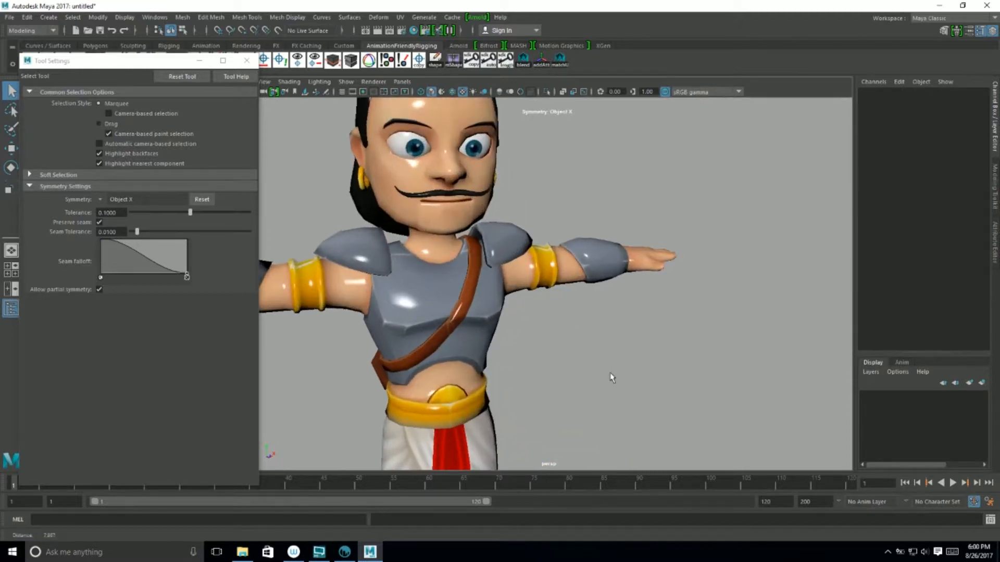
alt+middle_drag(545, 280, 581, 332)
alt+drag(581, 333, 478, 344)
click(478, 344)
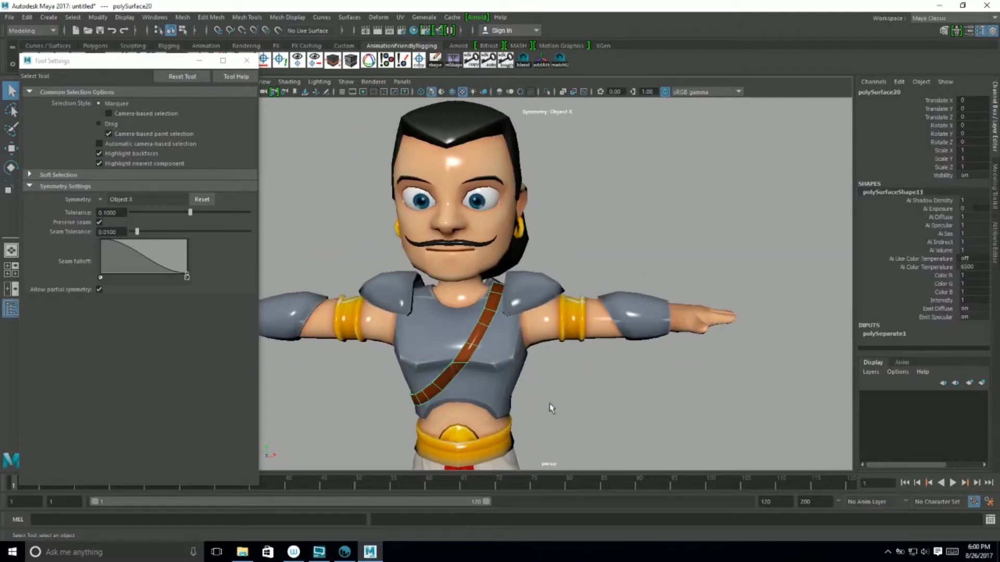
click(610, 396)
Select all meshes of the character together and unlock their normals.
alt+right_drag(610, 396, 401, 305)
drag(669, 208, 416, 464)
alt+drag(417, 325, 521, 352)
alt+right_drag(469, 323, 543, 333)
alt+middle_drag(542, 333, 540, 352)
alt+drag(486, 318, 512, 331)
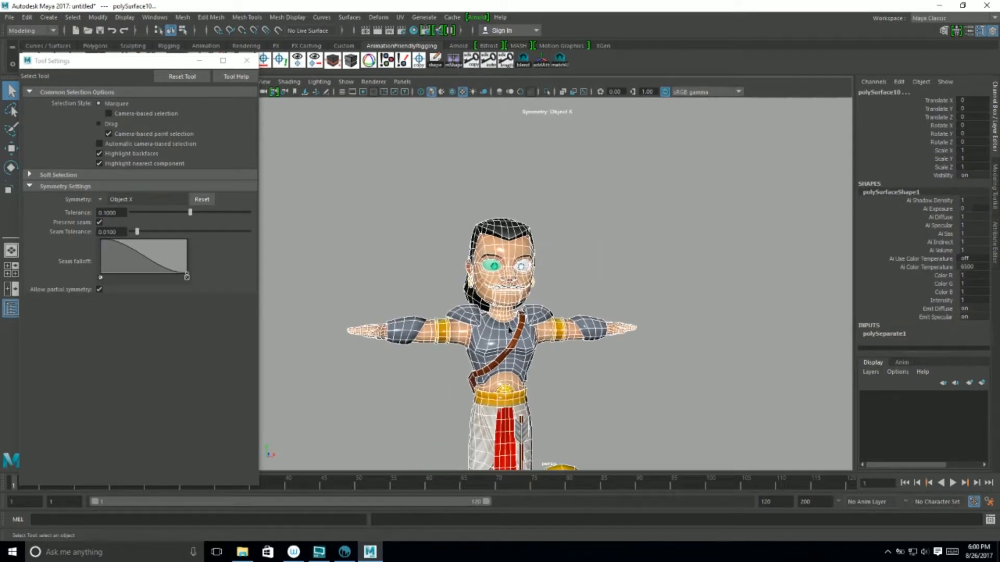
right_click(509, 329)
key(space)
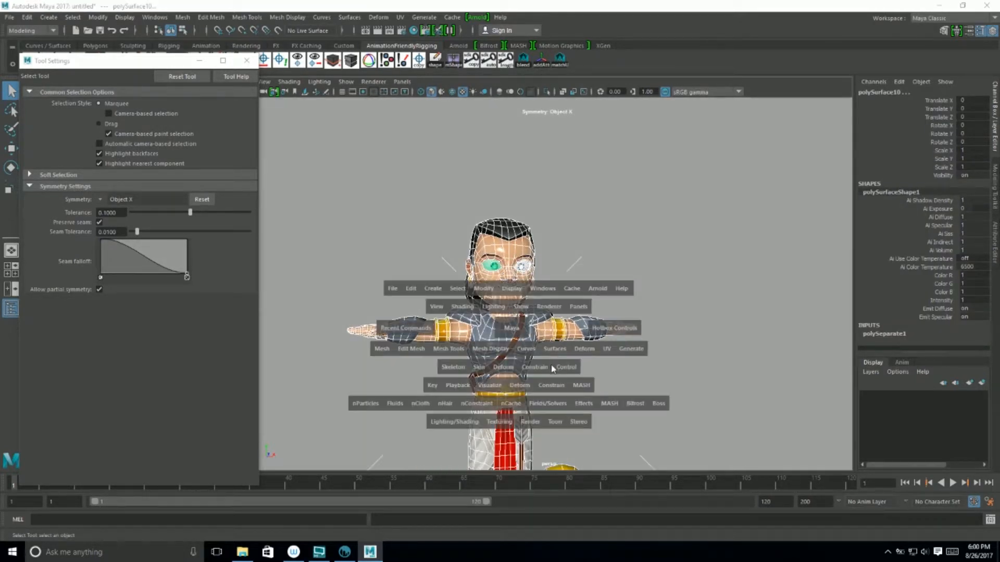
click(513, 352)
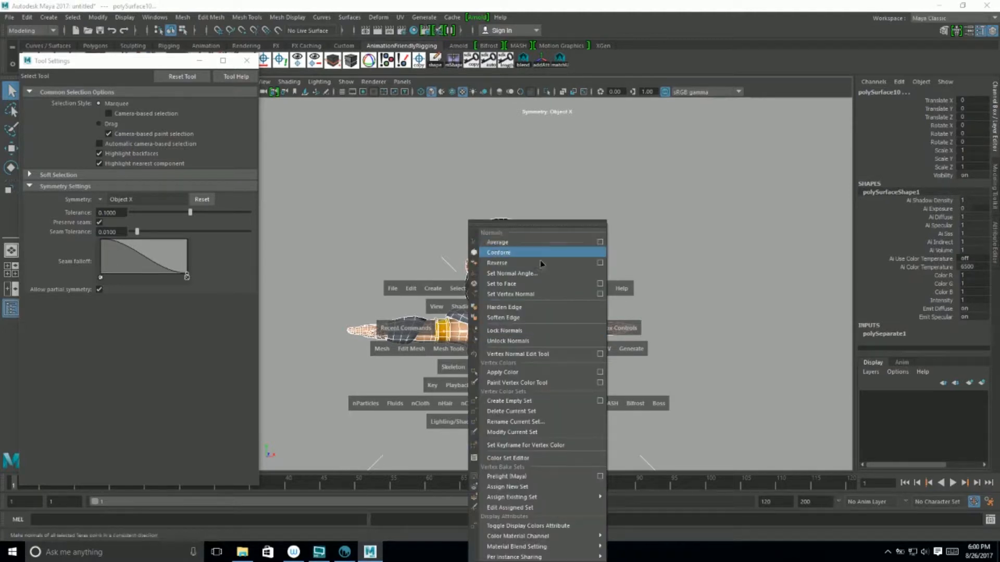
click(525, 344)
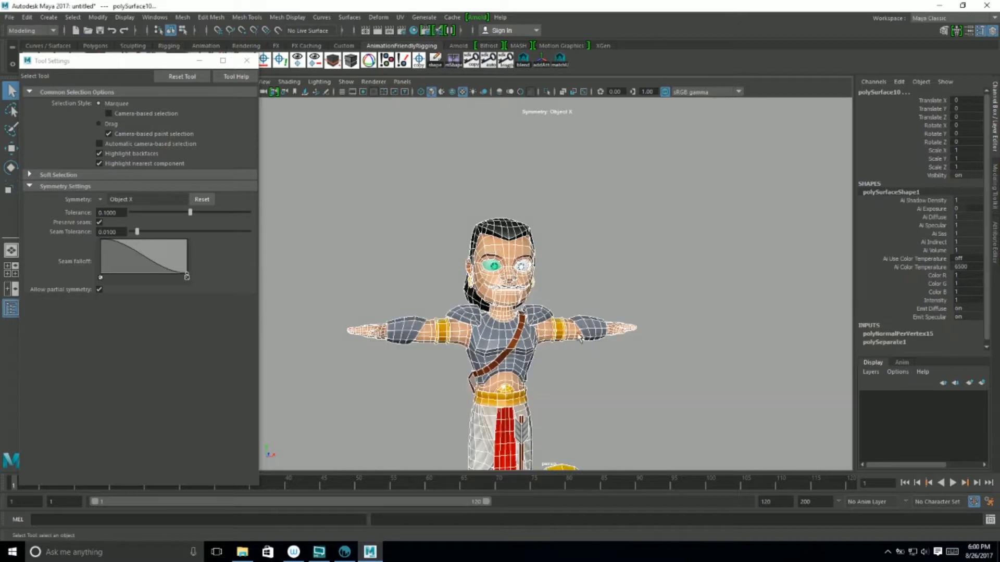
Clear the selection and examine the shading of the face, neck, shoulder armor, arms and torso with the normals unlocked.
click(544, 343)
alt+right_drag(544, 344, 572, 339)
alt+drag(573, 338, 471, 332)
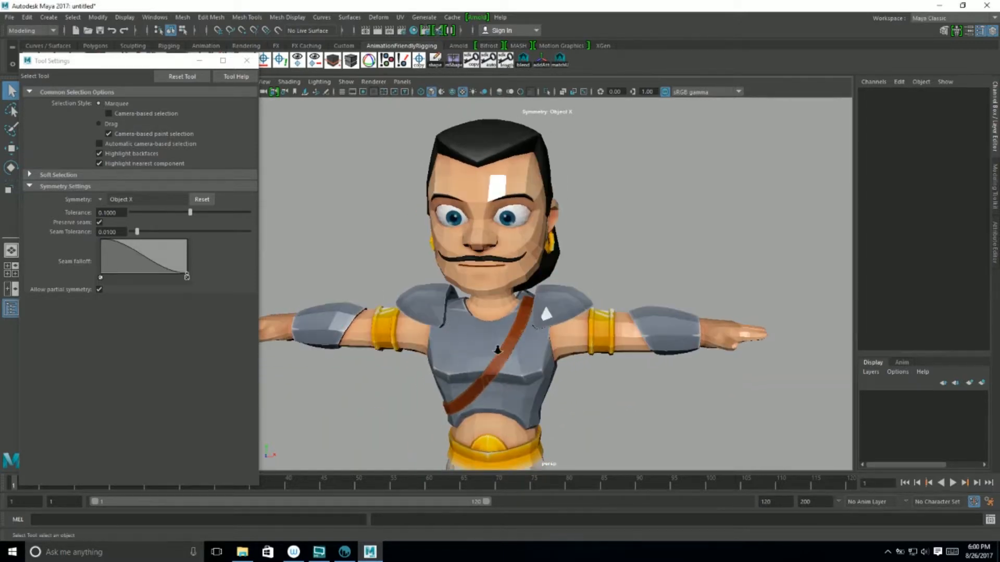
alt+right_drag(470, 331, 562, 363)
alt+drag(469, 336, 539, 329)
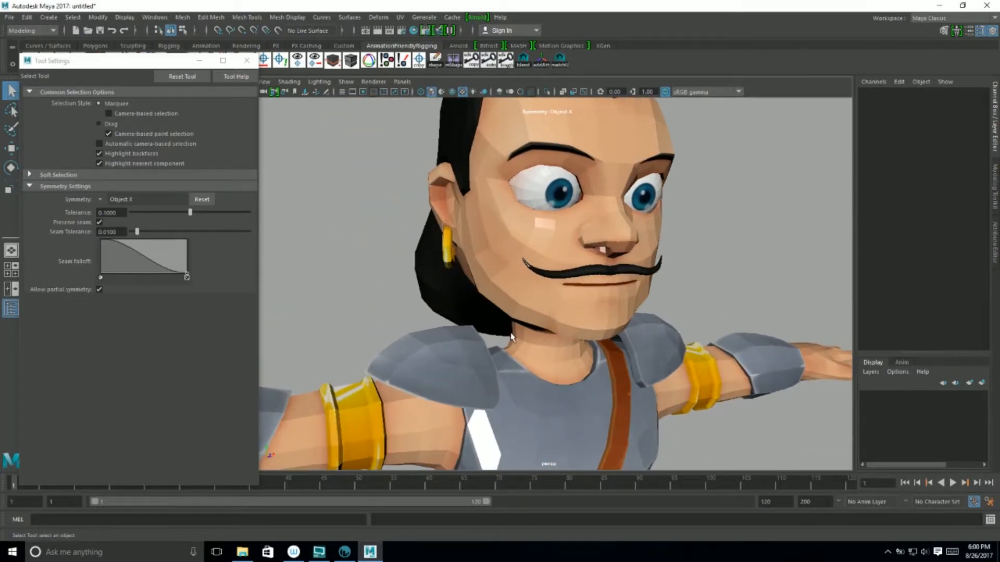
alt+middle_drag(525, 284, 523, 138)
alt+drag(540, 295, 386, 276)
alt+drag(397, 311, 533, 224)
alt+middle_drag(552, 319, 659, 427)
alt+middle_drag(493, 195, 438, 322)
alt+drag(505, 321, 614, 347)
alt+right_drag(615, 347, 457, 322)
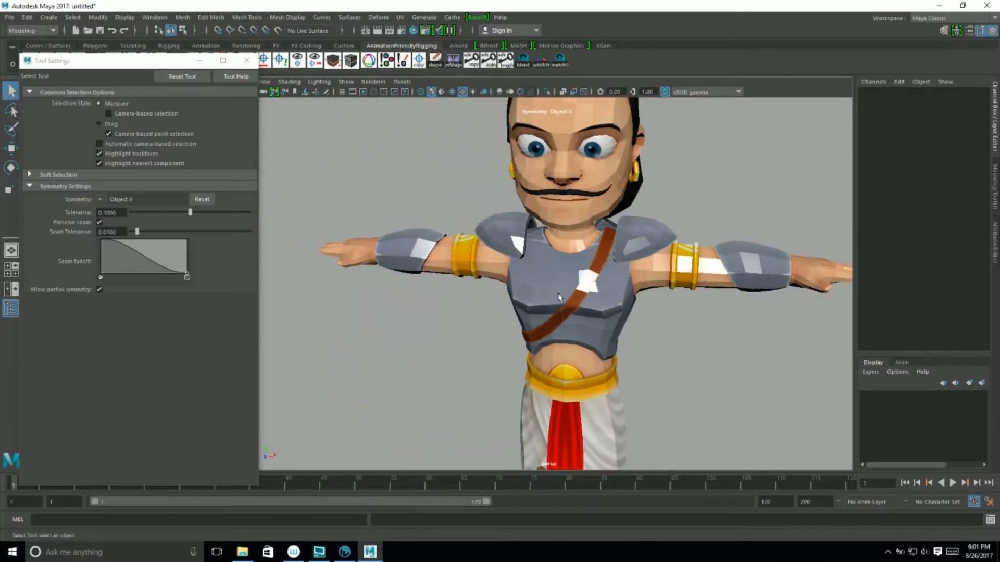
click(607, 292)
scroll(631, 304, down, 5)
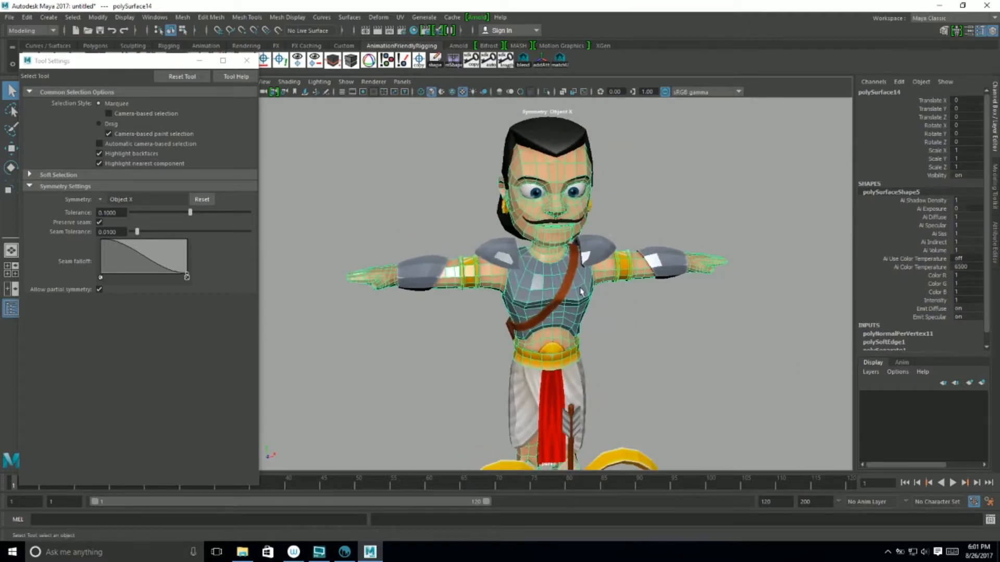
scroll(532, 267, down, 5)
drag(375, 172, 740, 469)
scroll(633, 373, up, 1)
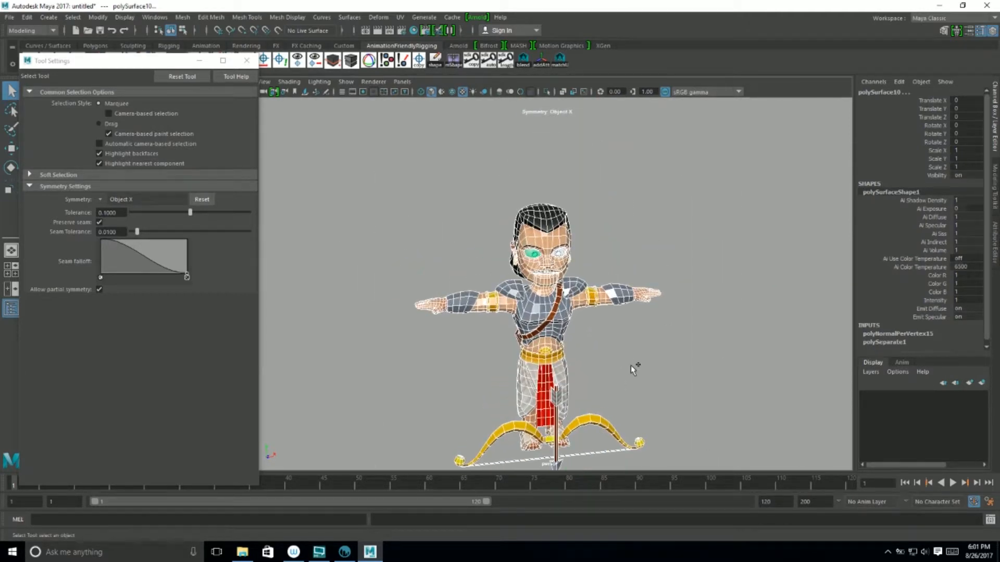
click(671, 370)
Select all meshes of the character and its weapons, apply a Set Normal Angle of 60, and clear the selection.
drag(357, 152, 714, 469)
scroll(658, 357, up, 4)
key(space)
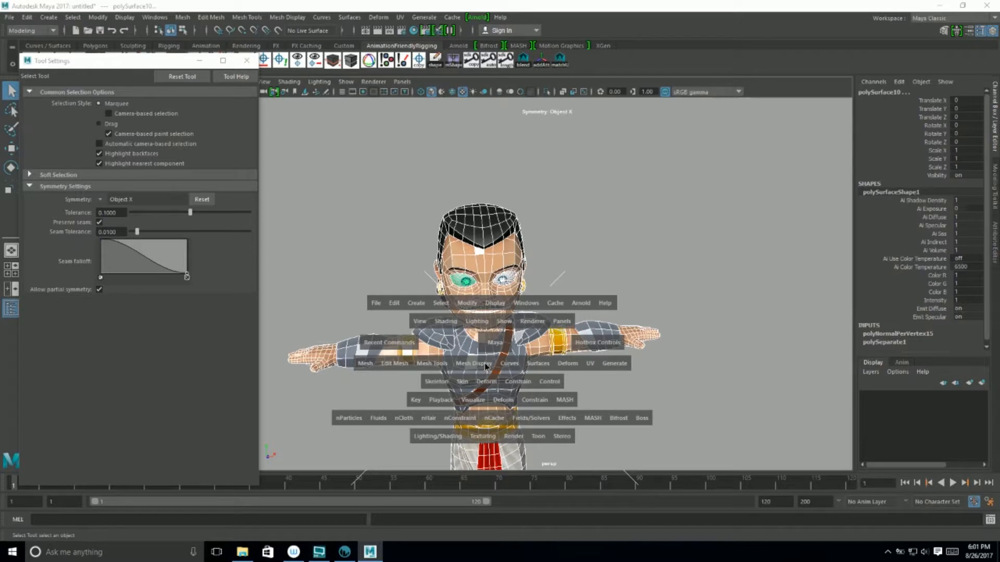
click(485, 364)
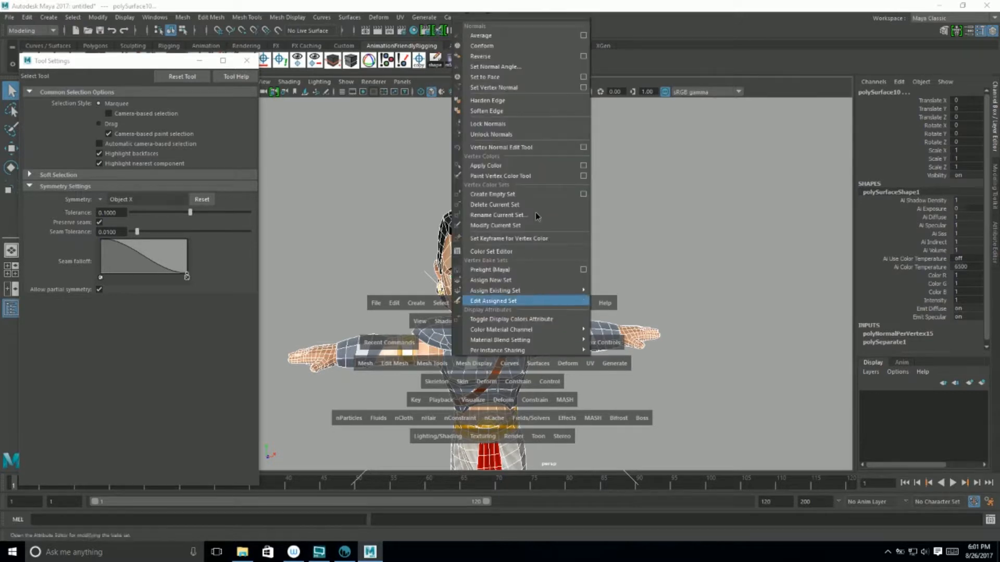
click(537, 67)
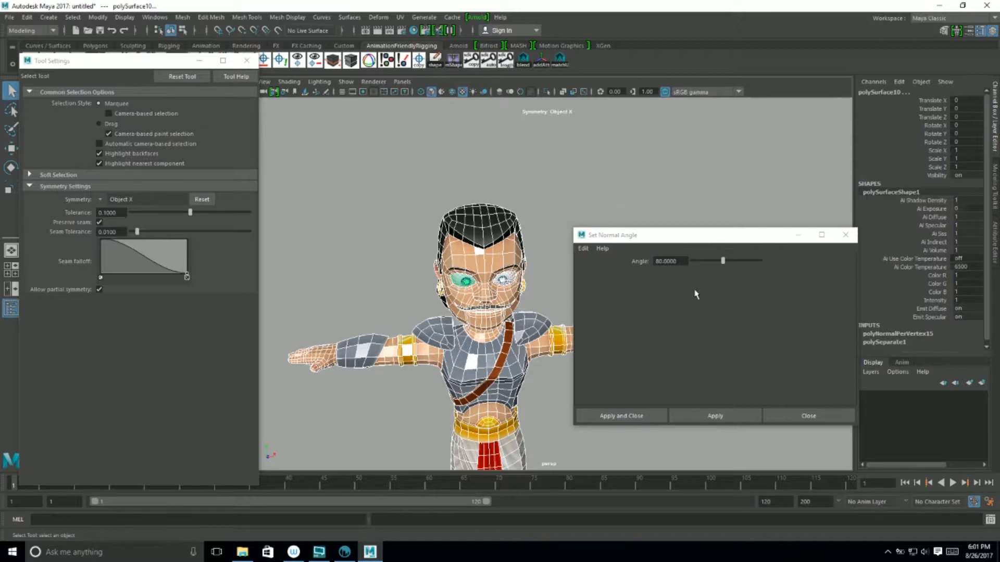
click(644, 262)
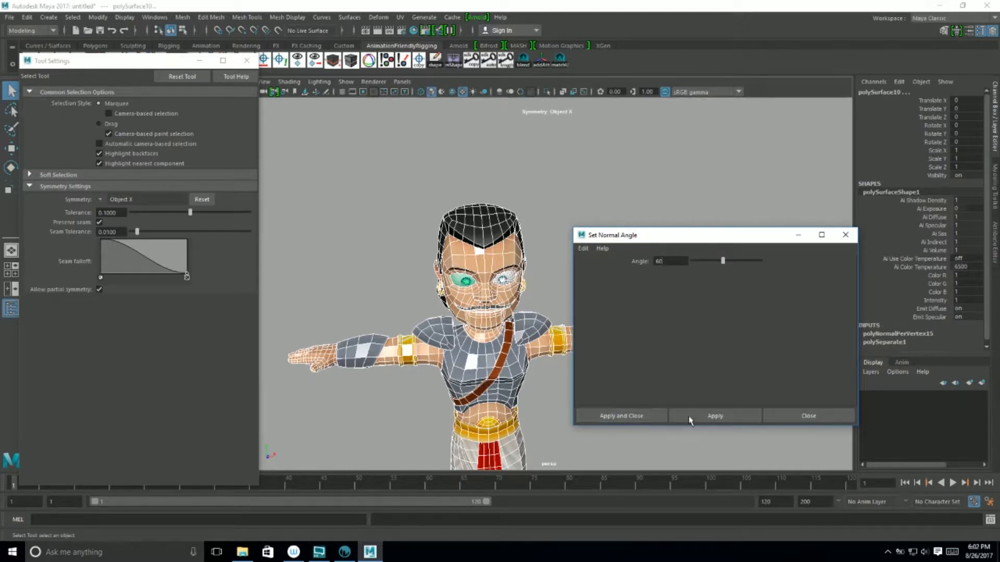
click(644, 416)
click(580, 375)
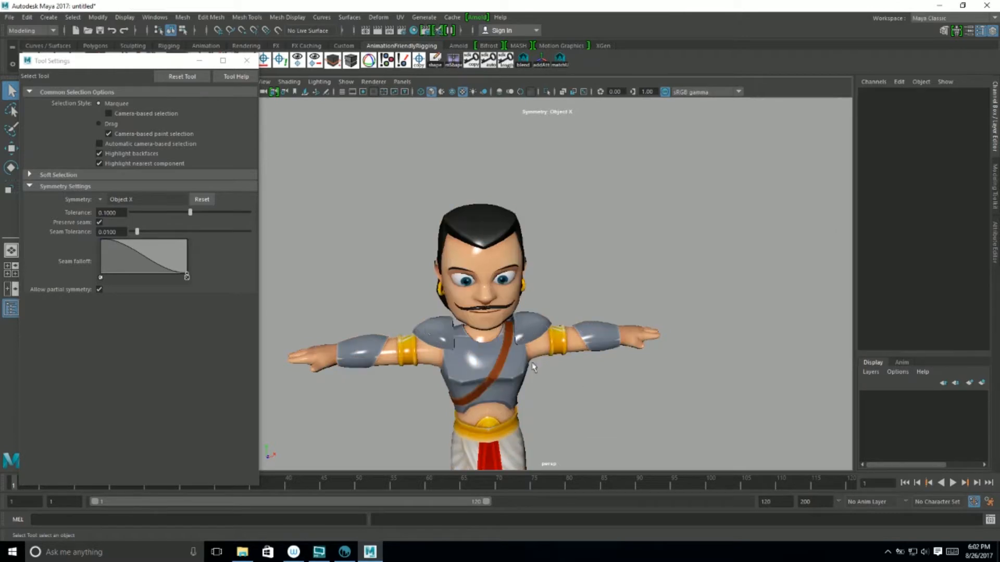
Examine the surface shading of the face, neck, chest and shoulder armor up close.
scroll(587, 460, up, 5)
alt+drag(586, 460, 474, 250)
alt+right_drag(458, 197, 491, 206)
alt+drag(491, 205, 534, 250)
alt+middle_drag(534, 250, 563, 286)
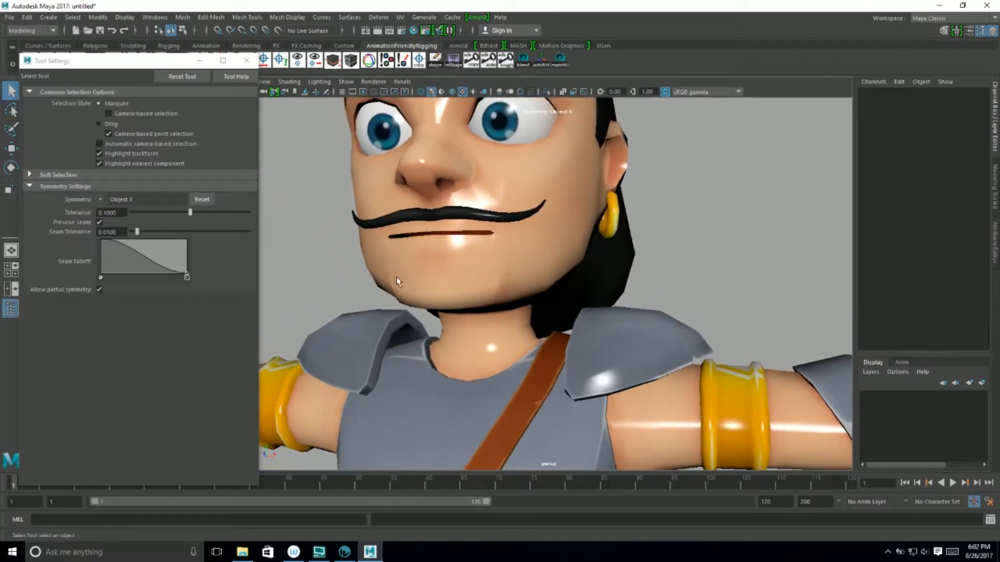
alt+middle_drag(569, 151, 561, 268)
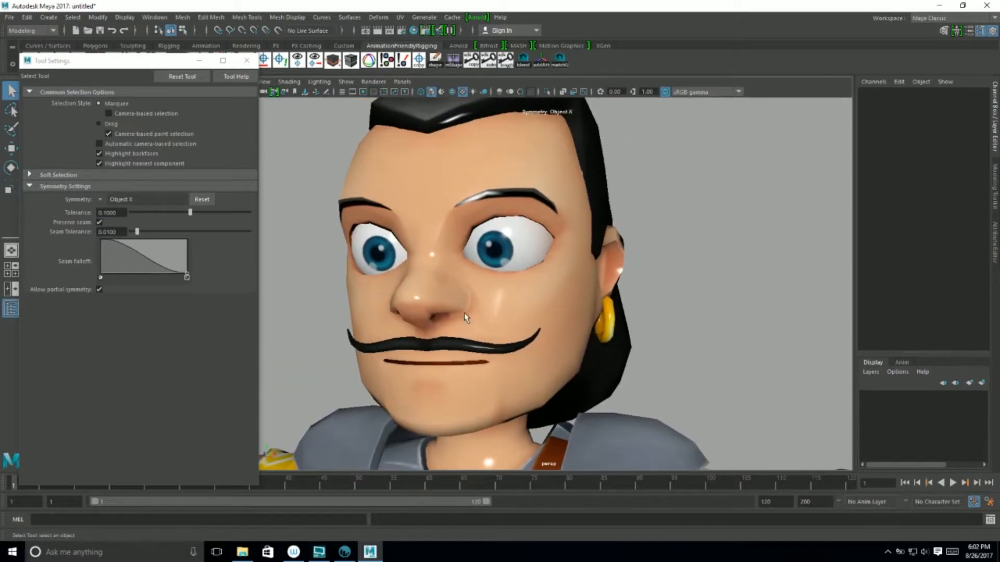
alt+middle_drag(453, 291, 458, 177)
Examine the shading of the dhoti, bow, arrow and feet from several close angles.
drag(491, 482, 513, 458)
alt+middle_drag(585, 458, 578, 302)
alt+drag(577, 302, 607, 281)
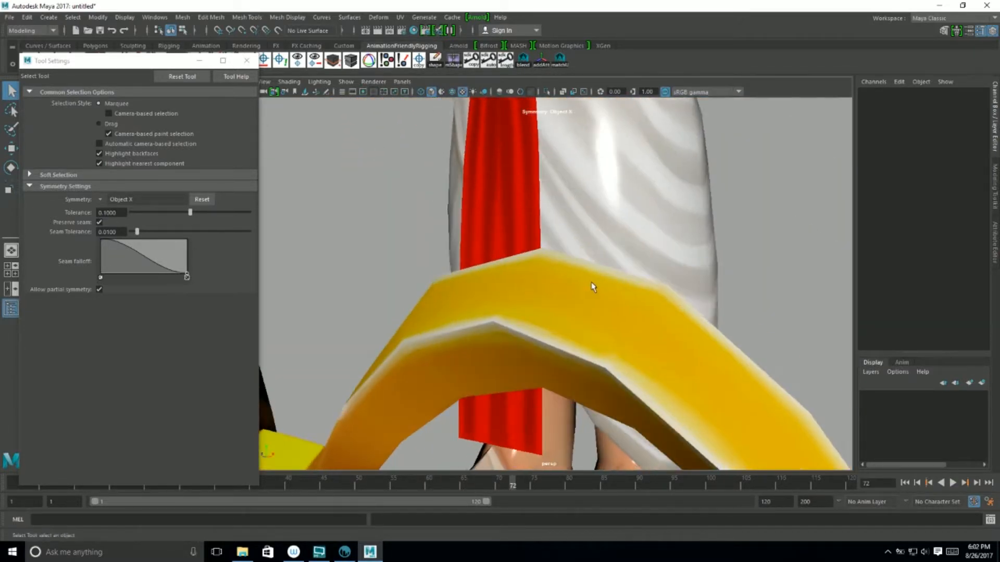
alt+middle_drag(607, 281, 631, 239)
alt+drag(631, 239, 545, 290)
alt+middle_drag(545, 290, 619, 246)
alt+middle_drag(508, 301, 554, 221)
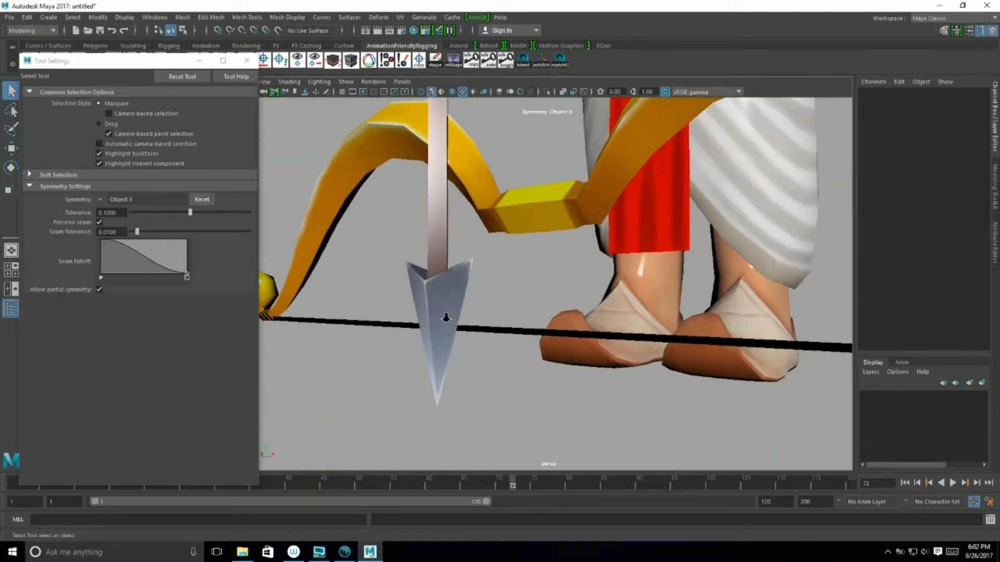
alt+right_drag(427, 298, 458, 249)
alt+middle_drag(458, 250, 541, 310)
alt+drag(541, 310, 411, 294)
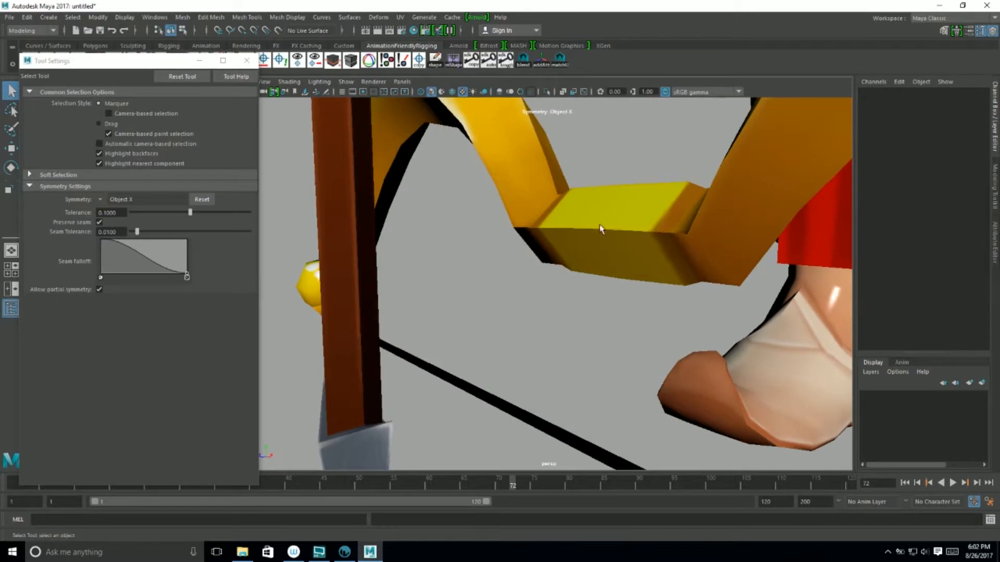
alt+drag(599, 269, 498, 346)
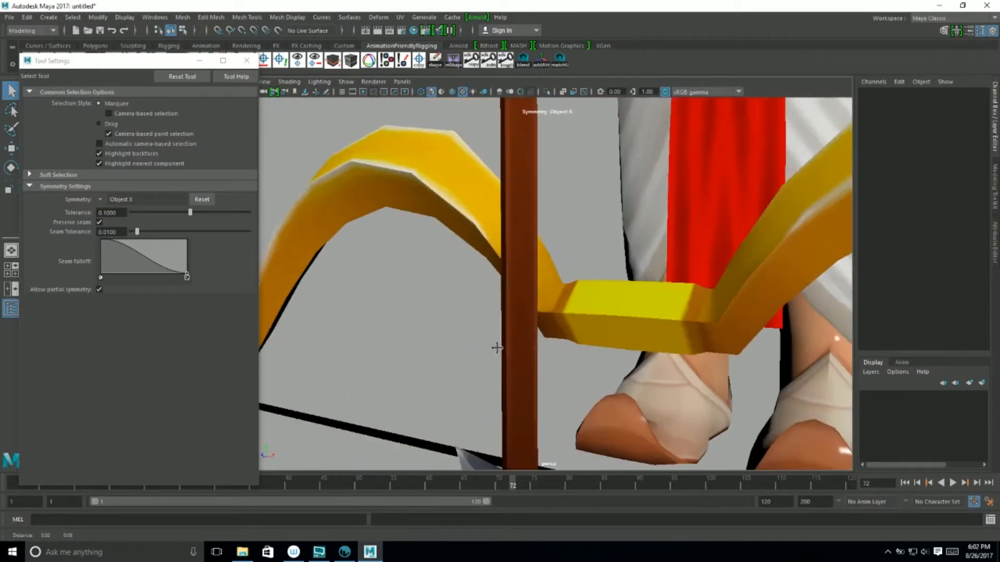
Inspect the shading and edge flow of the character's cheek, jaw and ear, then clear the selection.
alt+middle_drag(495, 208, 474, 306)
alt+middle_drag(473, 193, 483, 368)
alt+middle_drag(480, 128, 485, 366)
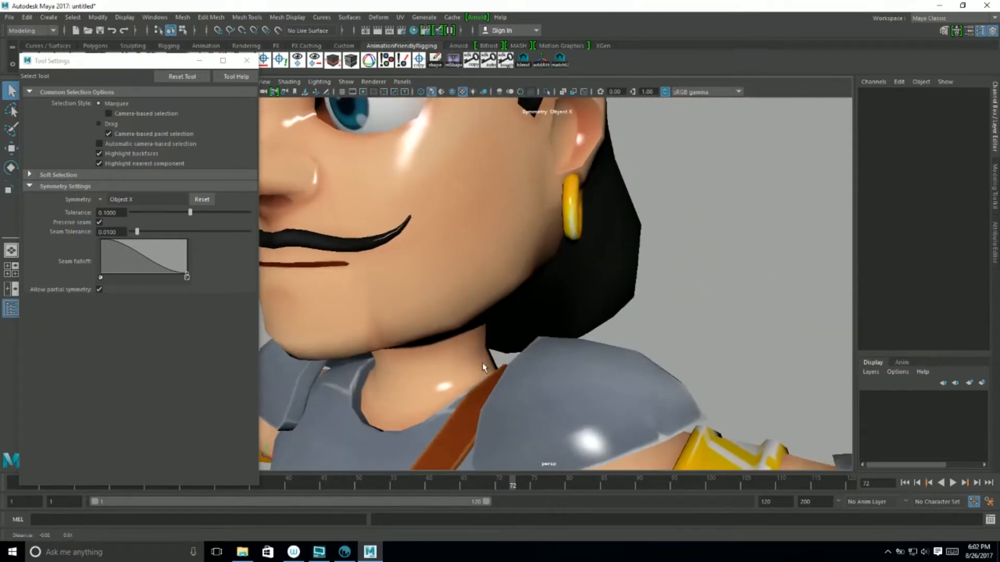
click(398, 264)
alt+drag(397, 264, 371, 316)
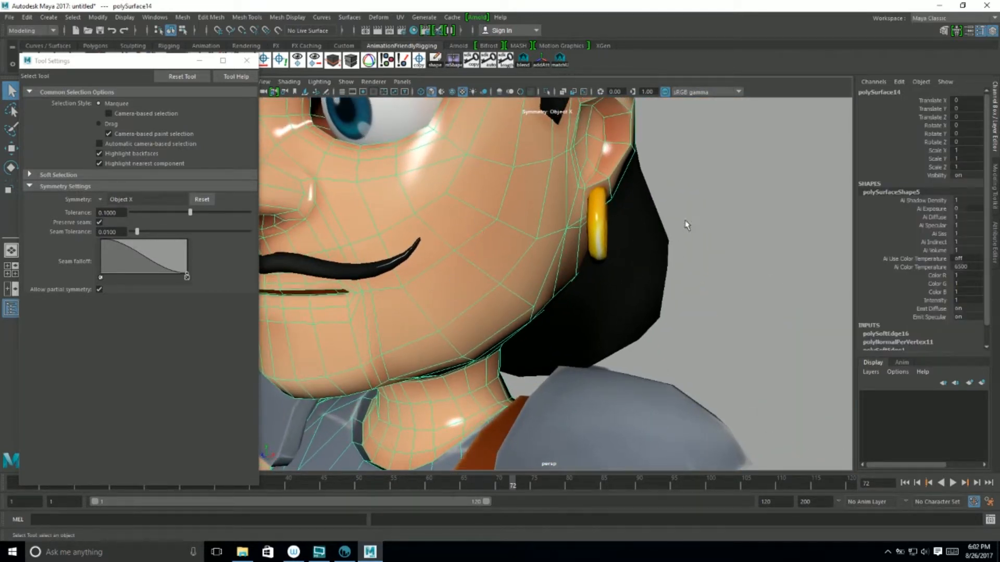
click(702, 217)
click(522, 286)
alt+drag(522, 285, 556, 274)
click(672, 276)
alt+middle_drag(557, 274, 547, 189)
Orbit around the character to check the shading of the hair, quiver, back armor and dhoti from behind.
alt+drag(726, 357, 614, 381)
alt+right_drag(614, 382, 554, 389)
alt+drag(553, 388, 509, 379)
alt+right_drag(509, 379, 636, 363)
alt+drag(637, 362, 554, 383)
alt+right_drag(555, 382, 618, 401)
alt+drag(618, 401, 595, 352)
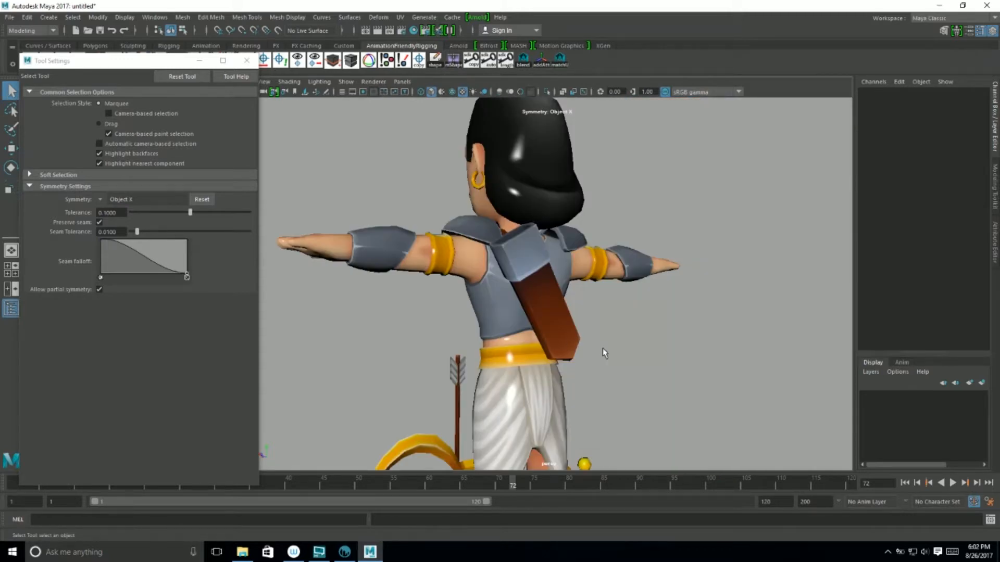
alt+drag(602, 348, 581, 291)
Isolate the body mesh in the viewport, clear the selection and display it shaded without textures.
click(450, 264)
alt+drag(450, 264, 513, 259)
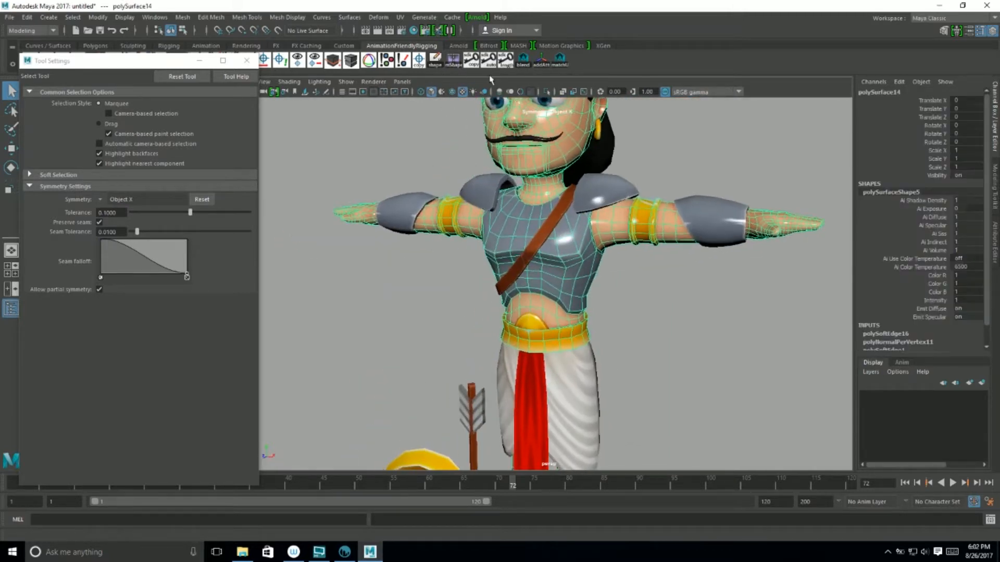
click(550, 93)
alt+drag(596, 288, 650, 266)
alt+middle_drag(458, 119, 421, 311)
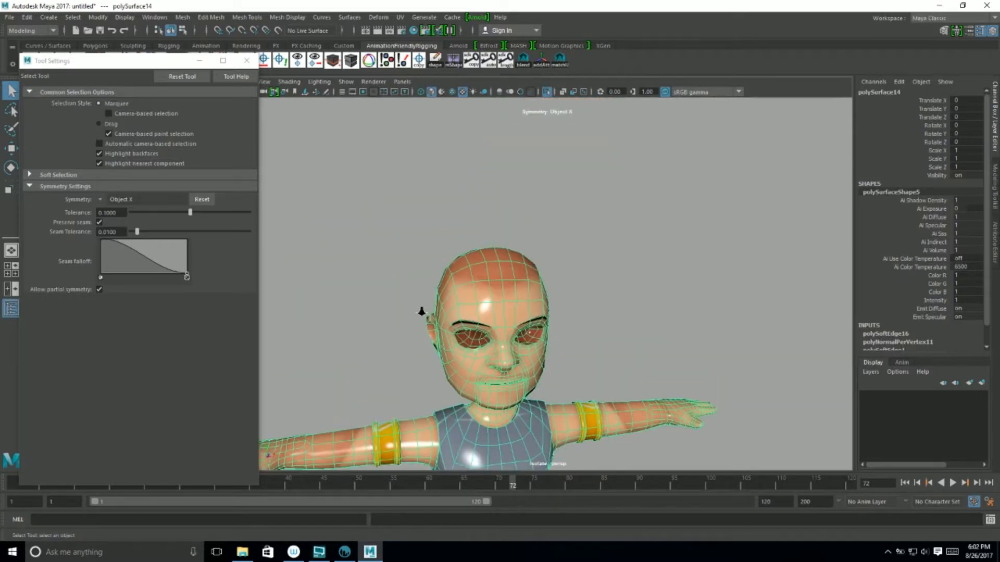
alt+right_drag(421, 311, 589, 335)
alt+middle_drag(417, 443, 603, 280)
click(737, 280)
alt+drag(719, 279, 552, 307)
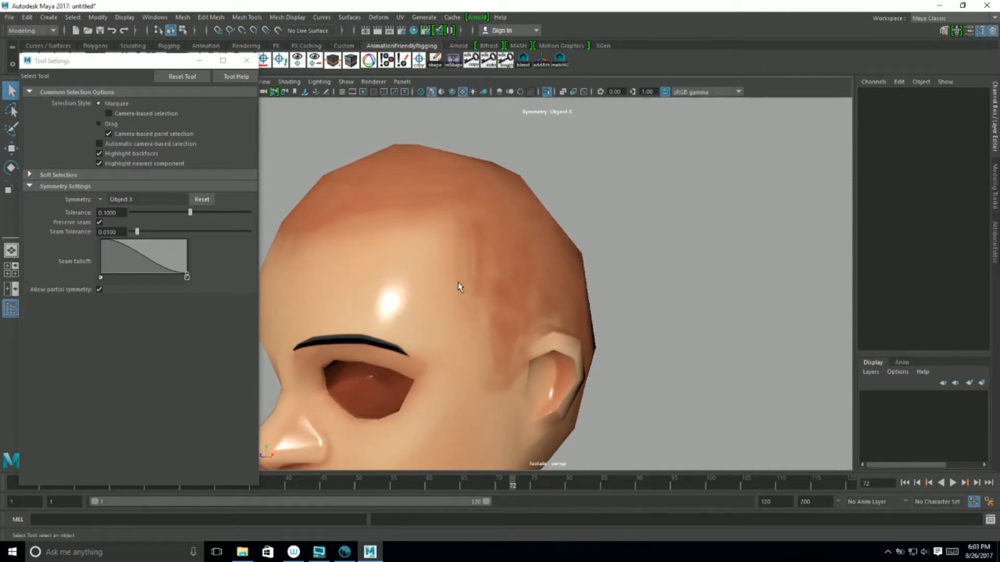
key(5)
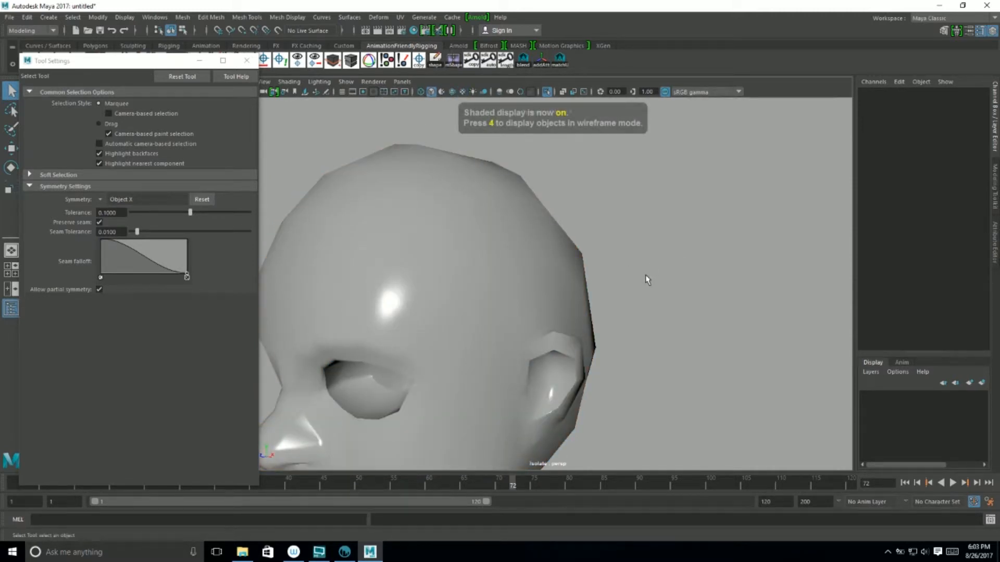
Examine the untextured body's shading around the eyes, nose, neck, shoulders, arms, hips and legs.
alt+drag(391, 359, 488, 348)
scroll(468, 306, up, 5)
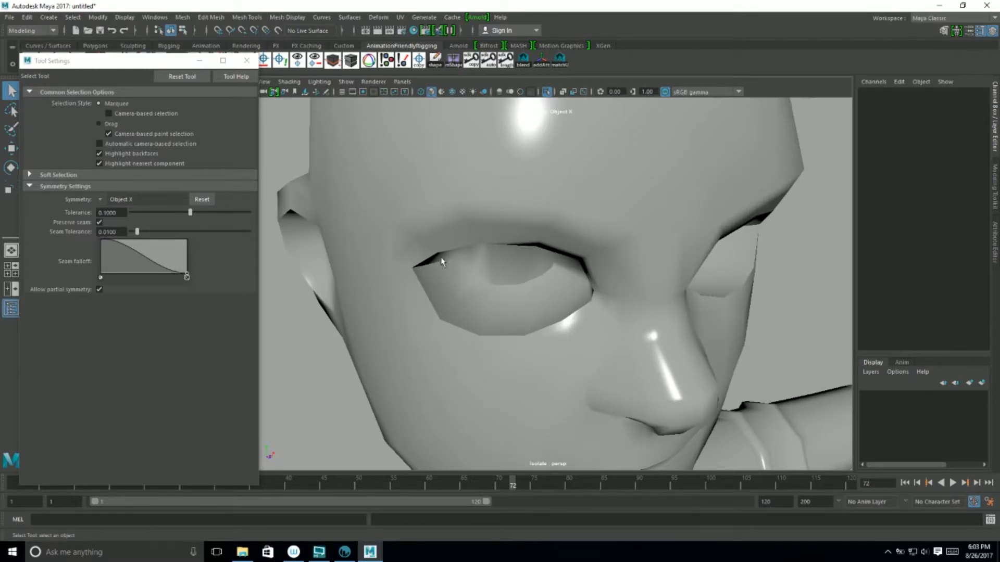
alt+drag(616, 286, 546, 302)
alt+drag(498, 328, 533, 286)
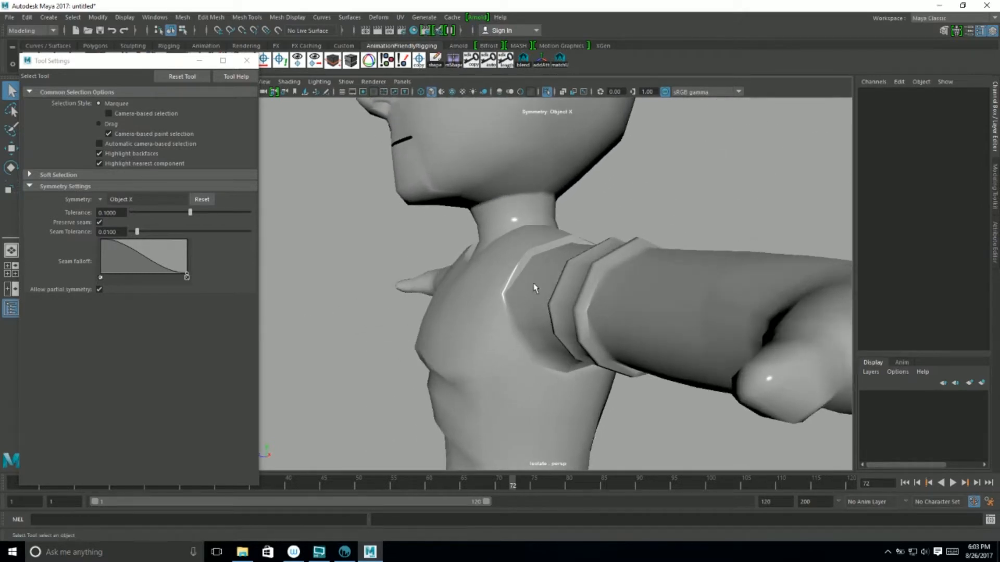
alt+drag(530, 351, 517, 263)
alt+drag(545, 309, 509, 285)
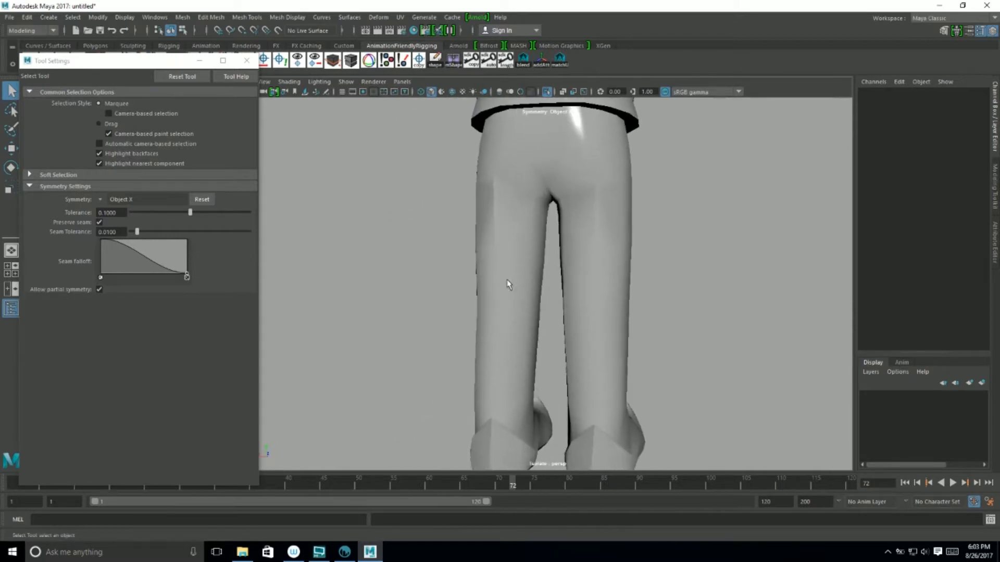
click(498, 219)
alt+drag(498, 220, 456, 301)
click(573, 250)
alt+drag(566, 292, 630, 332)
Apply a Set Normal Angle of 80 to the outer upper-thigh faces on both legs, then return to object selection and deselect.
click(431, 280)
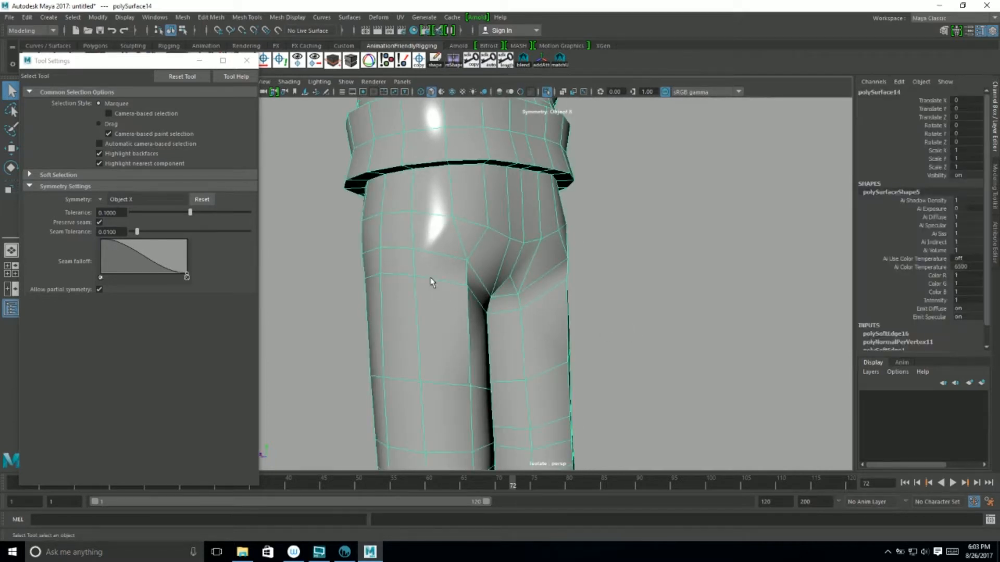
right_drag(422, 302, 452, 349)
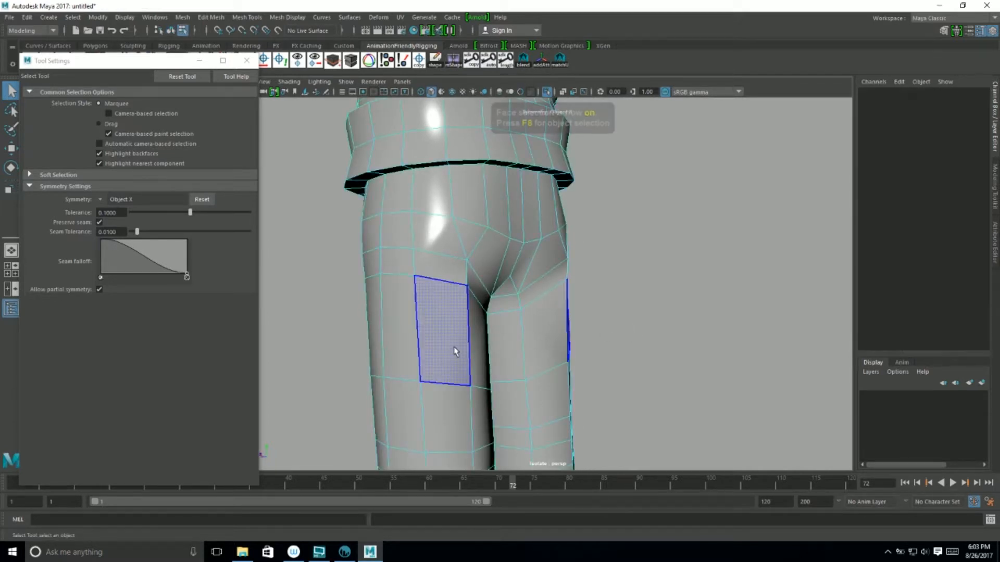
click(448, 273)
shift+click(450, 319)
alt+drag(665, 374, 652, 328)
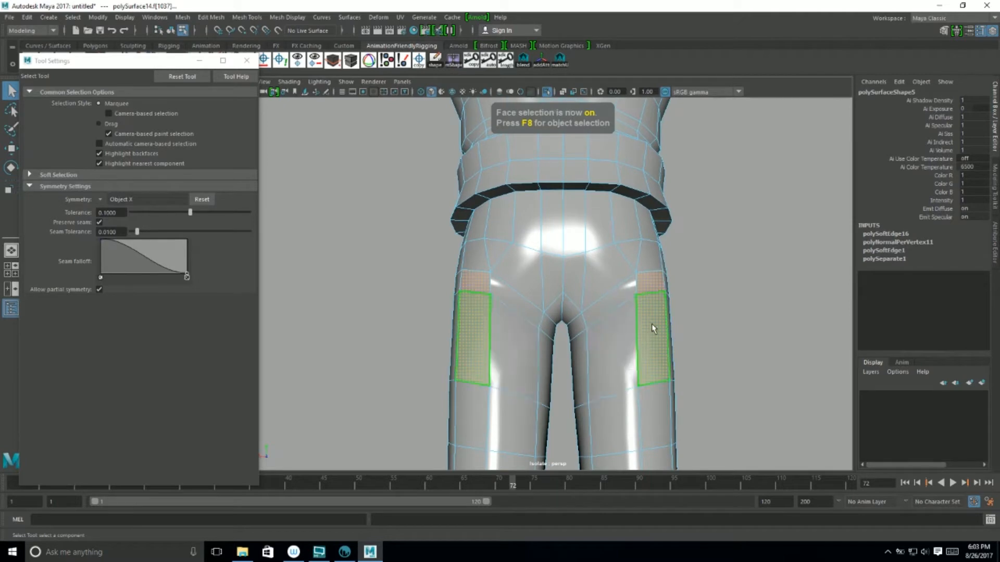
shift+right_click(639, 317)
key(space)
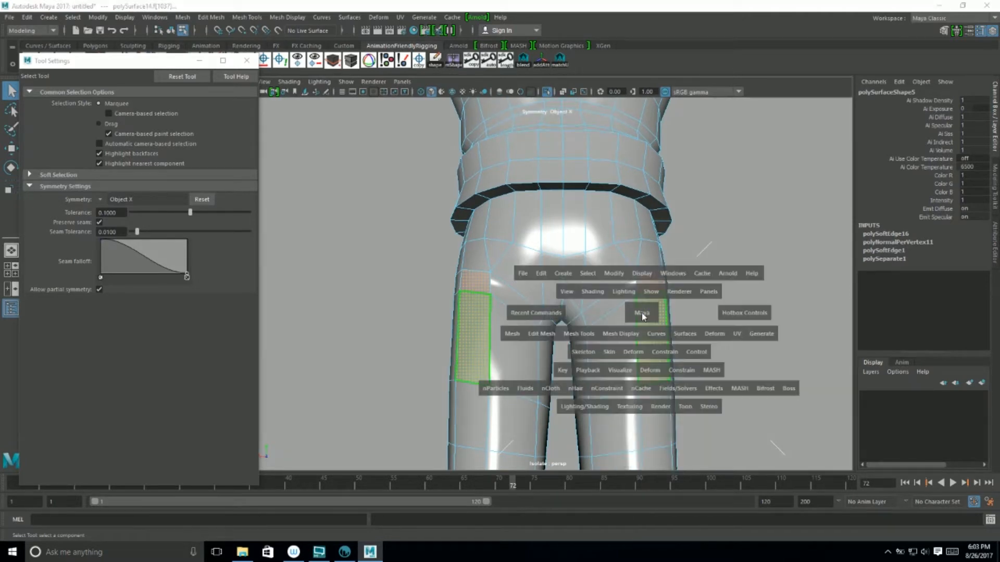
click(622, 336)
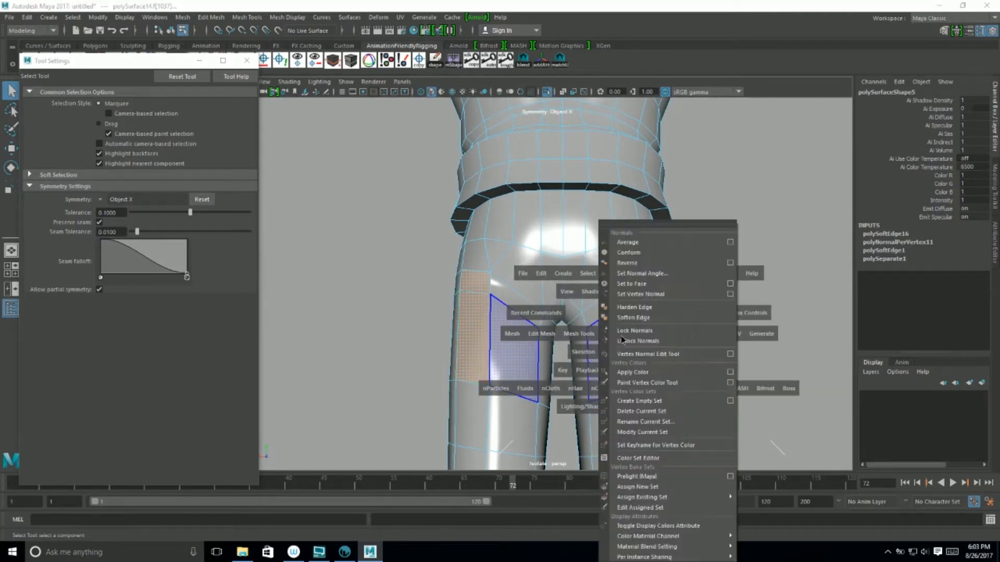
click(665, 272)
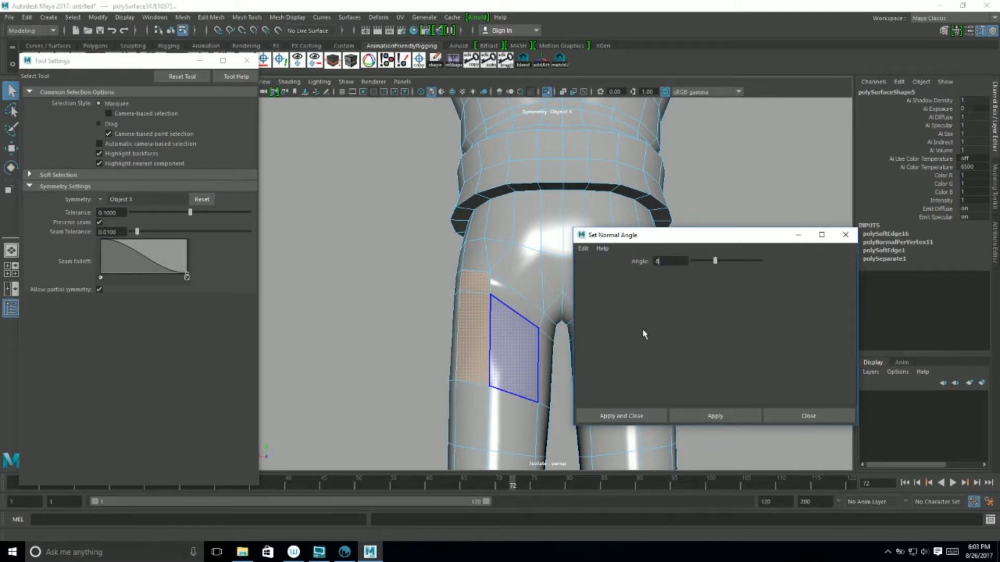
text(80)
click(655, 417)
alt+drag(754, 364, 649, 364)
key(F8)
click(781, 385)
Examine the isolated body's shading on the feet, legs, torso, arms and head.
alt+drag(778, 404, 460, 286)
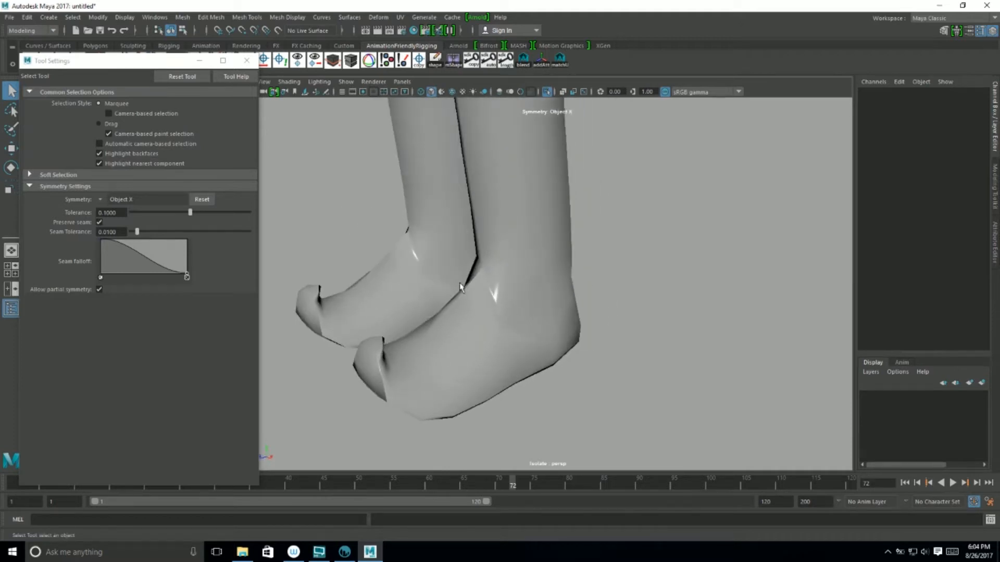
alt+drag(419, 342, 484, 401)
alt+right_drag(483, 400, 505, 332)
alt+drag(505, 333, 482, 331)
alt+right_drag(482, 330, 501, 316)
alt+drag(500, 320, 528, 326)
alt+drag(511, 247, 495, 297)
alt+drag(479, 414, 498, 339)
alt+drag(498, 259, 495, 313)
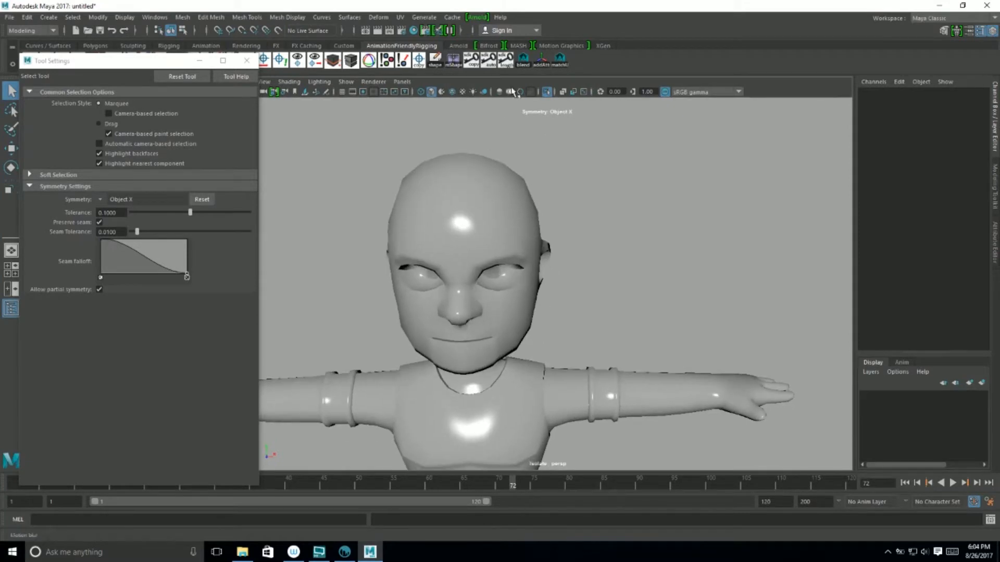
alt+drag(484, 437, 532, 358)
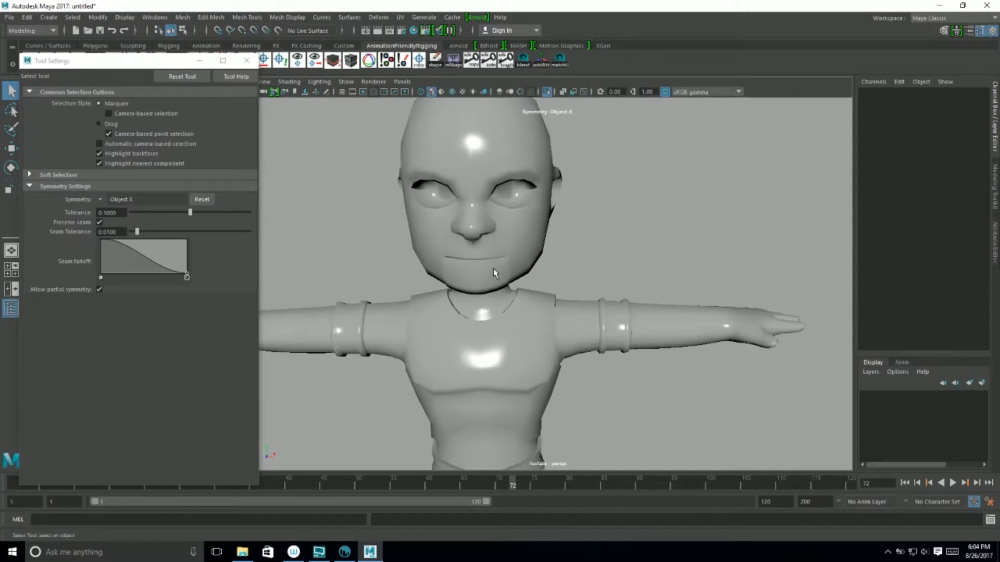
Turn off isolation to show all meshes and examine the untextured character, quiver and bow from all around.
click(548, 93)
alt+right_drag(557, 292, 505, 333)
alt+middle_drag(502, 339, 454, 207)
alt+right_drag(468, 315, 526, 292)
alt+middle_drag(466, 229, 565, 202)
alt+drag(565, 202, 715, 155)
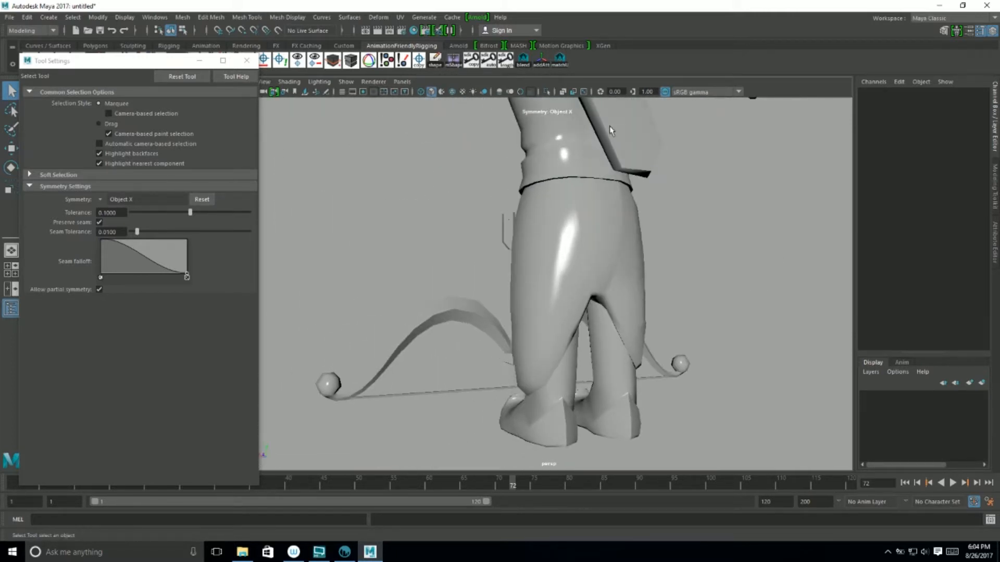
alt+middle_drag(623, 164, 585, 196)
alt+drag(584, 196, 574, 290)
alt+right_drag(573, 290, 591, 333)
alt+drag(592, 333, 505, 261)
alt+right_drag(505, 261, 510, 260)
alt+drag(511, 260, 521, 239)
alt+drag(616, 323, 513, 256)
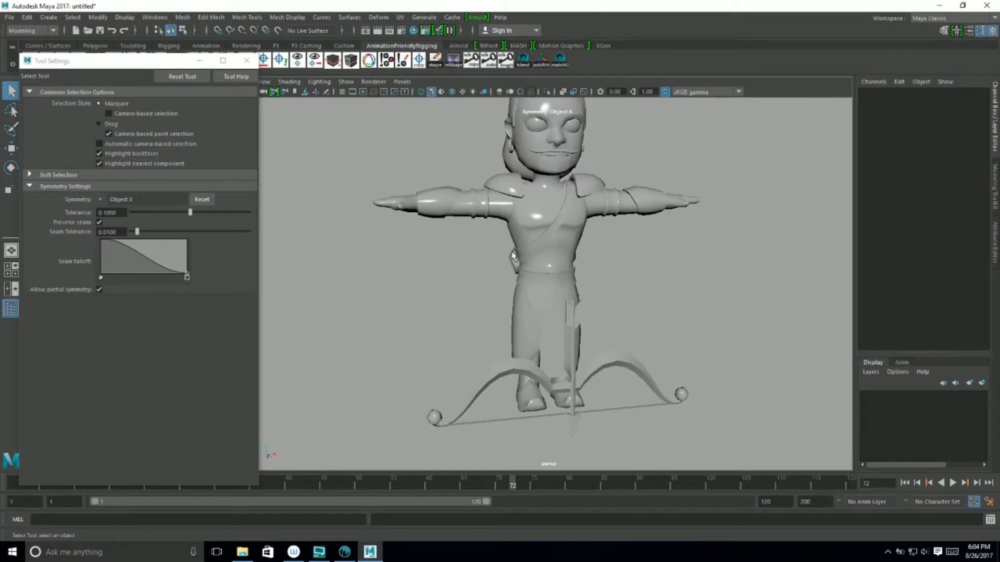
Turn textured display back on and frame the entire character with its bow and arrow.
key(6)
scroll(513, 250, down, 5)
mouse_move(512, 243)
alt+mouse_down()
mouse_move(495, 242)
mouse_move(527, 239)
alt+mouse_up()
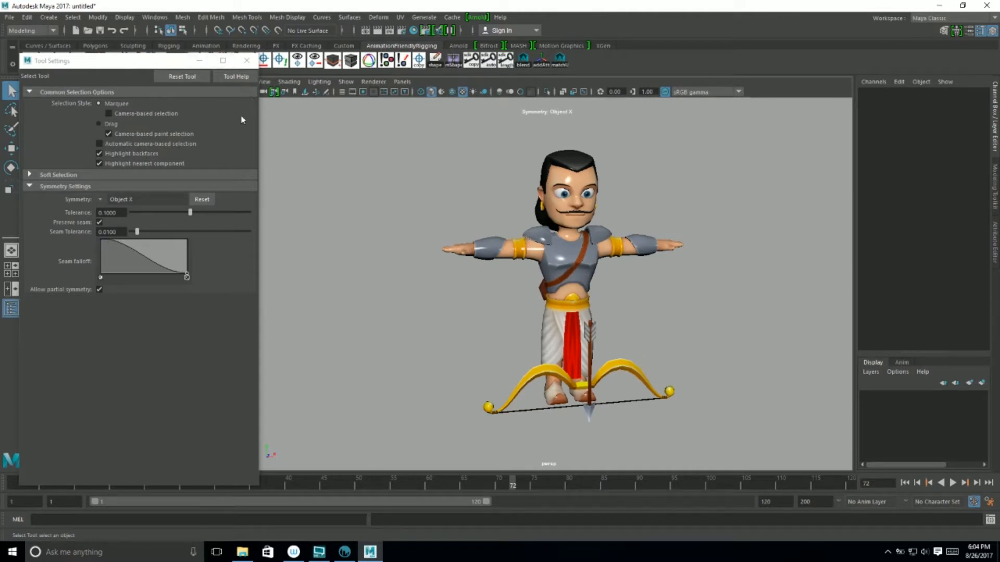
Close the tool settings and show the Outliner with group2 expanded to list its meshes.
click(11, 308)
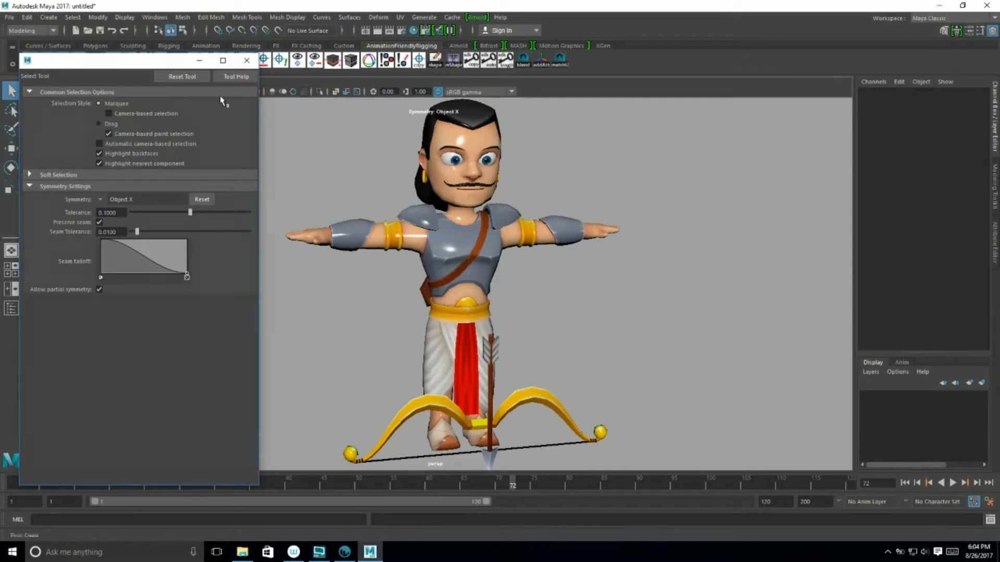
click(247, 60)
click(11, 310)
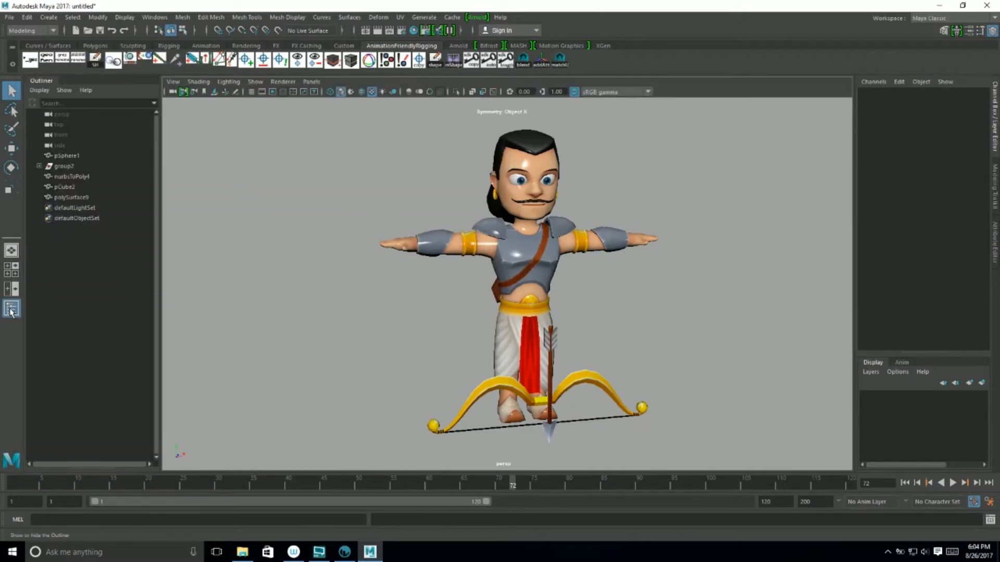
click(39, 166)
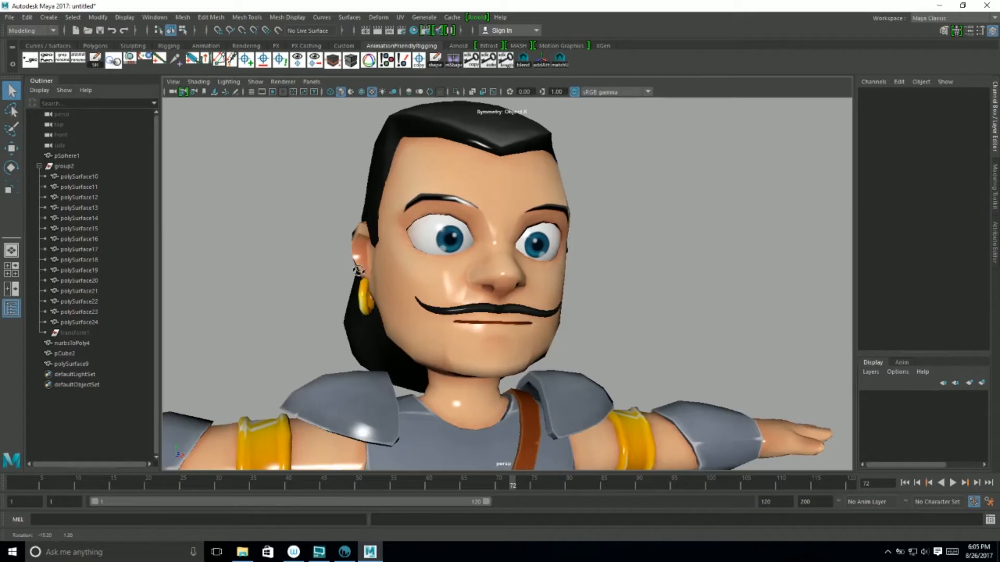
Center the pivots of both eyeballs, working from the front view, and deselect them.
alt+drag(341, 265, 362, 270)
click(428, 311)
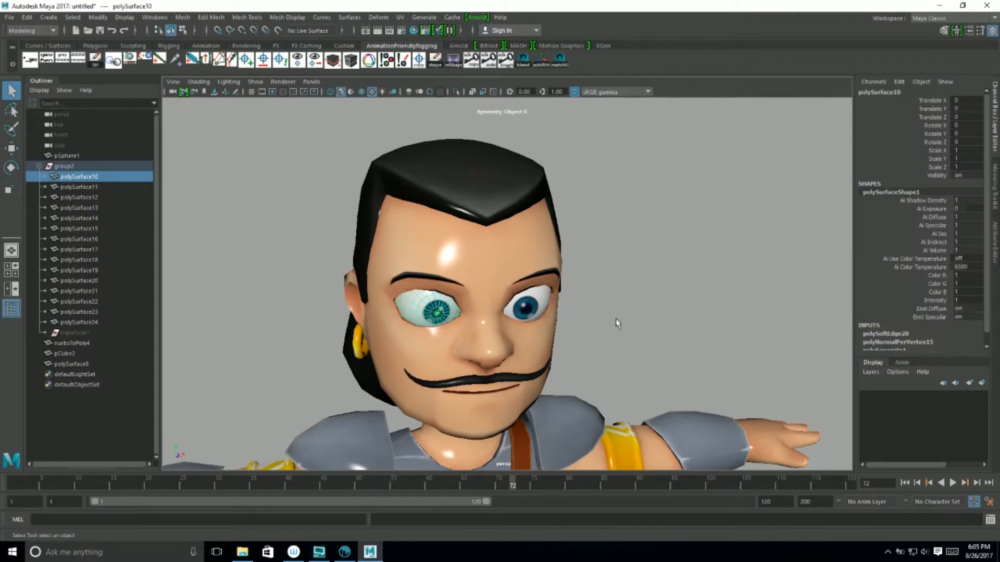
shift+click(576, 312)
key(e)
key(space)
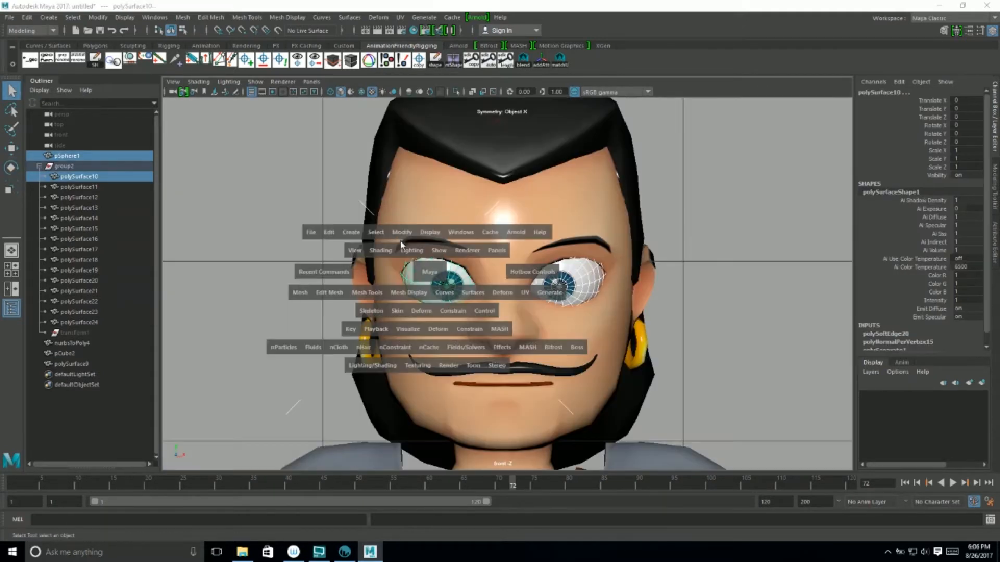
click(402, 235)
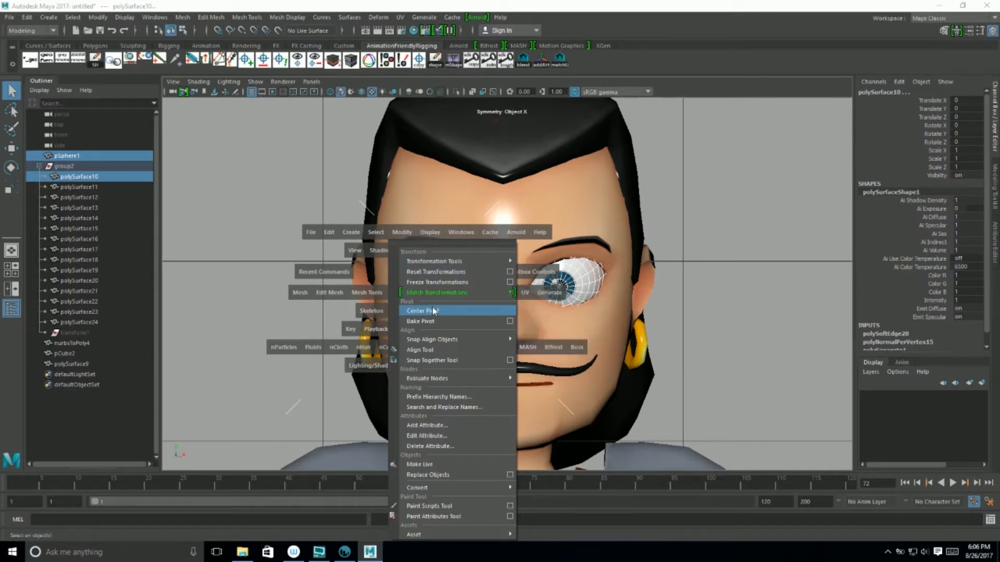
click(465, 310)
click(775, 317)
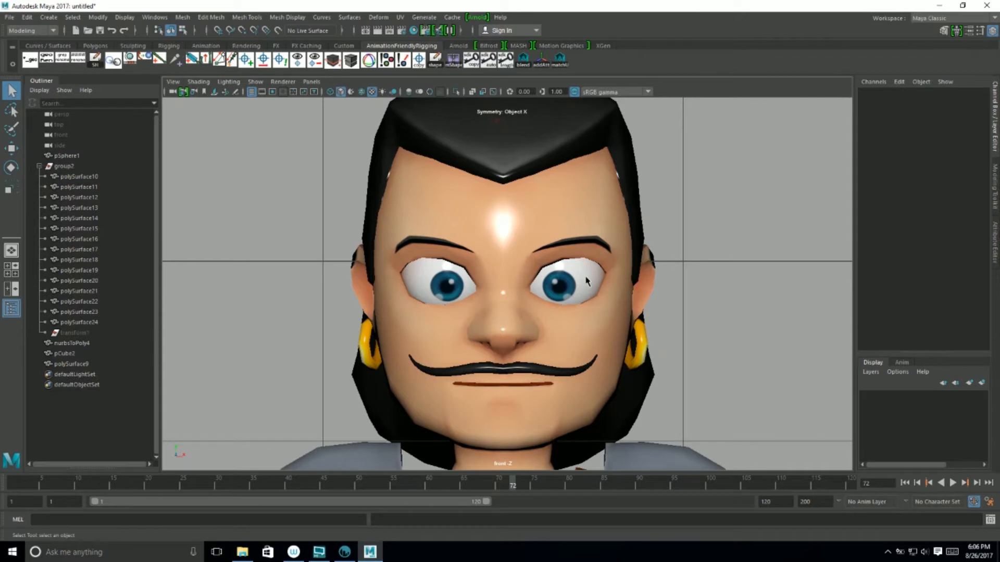
Try rotating the pSphere1 eyeball on its own, then undo the rotation.
click(585, 277)
key(e)
drag(567, 252, 531, 266)
key(ctrl+z)
Select both eyeballs and rotate them slightly upward together around the X axis.
key(q)
shift+click(445, 276)
key(e)
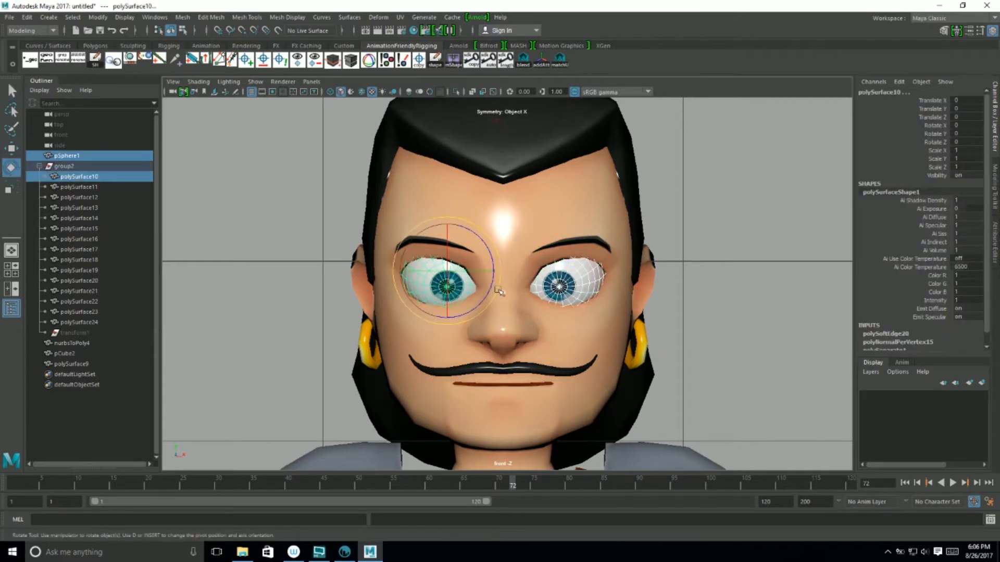
drag(446, 264, 447, 254)
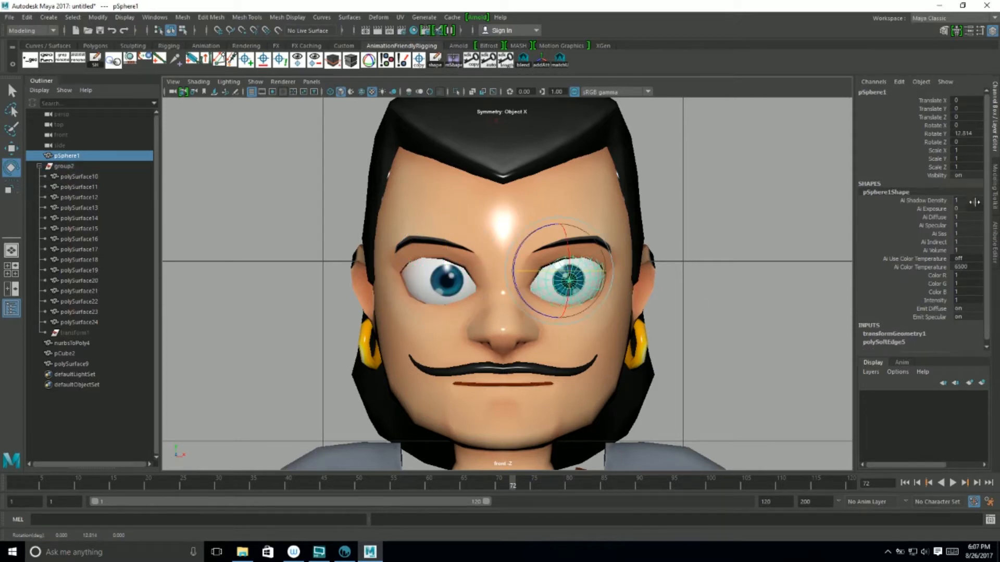
Set Rotate Y to 10 on the pSphere1 eyeball and to -10 on the polySurface10 eyeball.
key(Return)
click(742, 353)
click(475, 288)
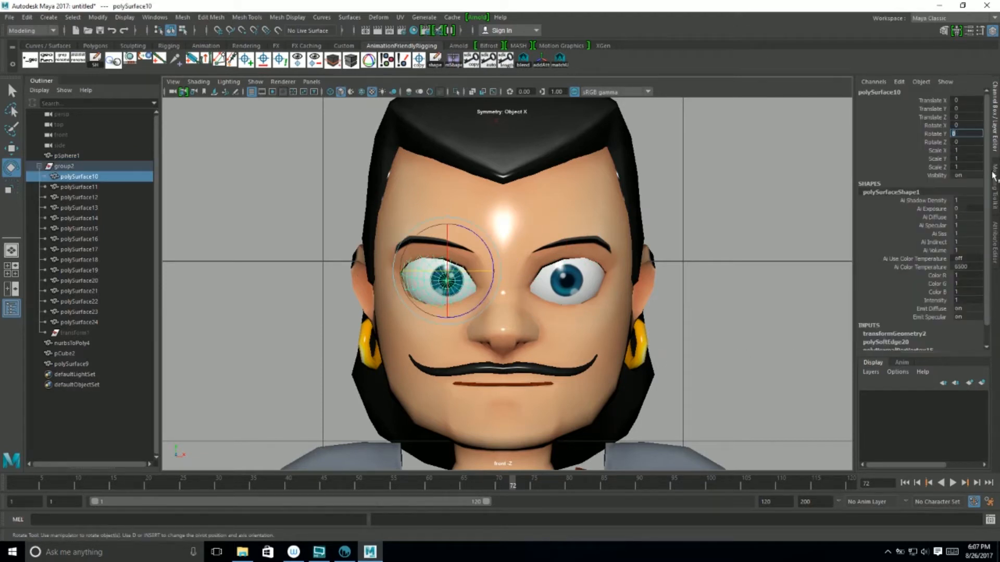
text(-10)
key(Return)
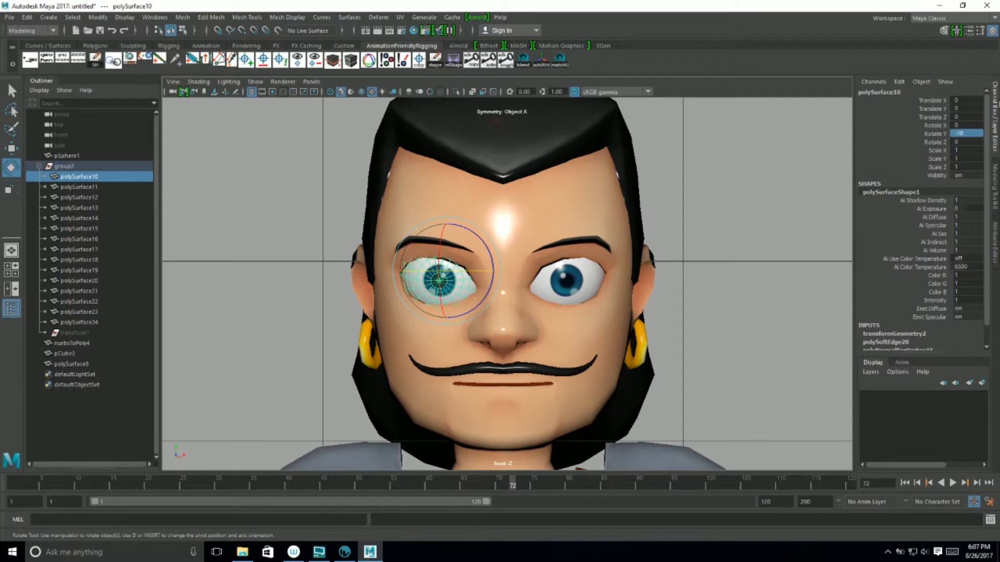
click(429, 317)
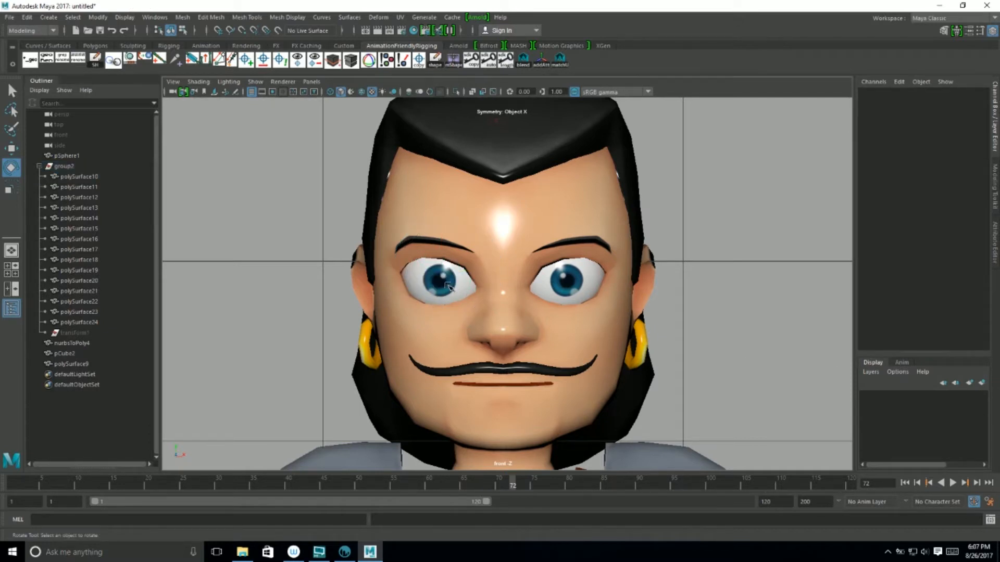
Freeze the transformations of both eyeballs, check the rotation values of pSphere1, and deselect.
click(447, 286)
shift+click(567, 281)
key(space)
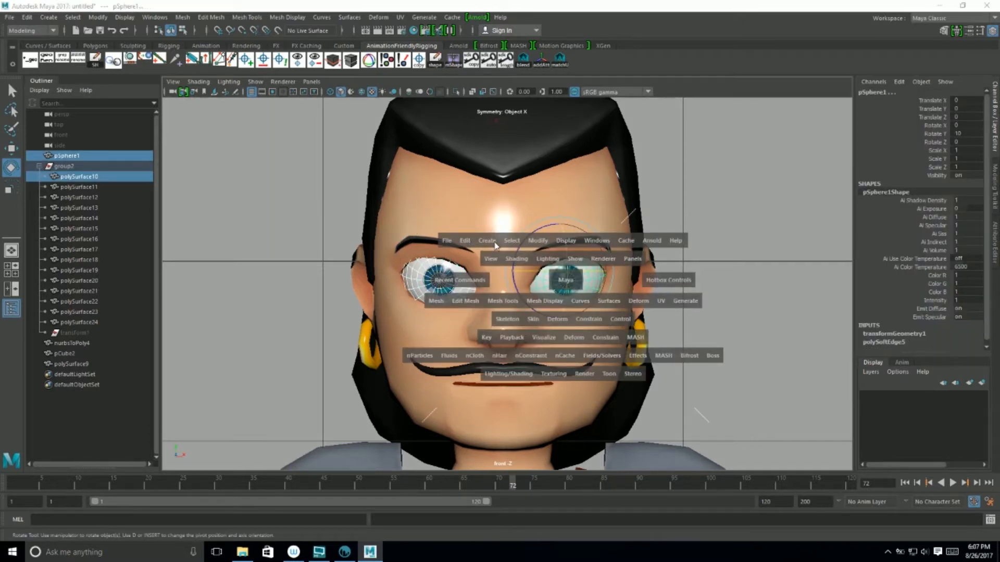
click(538, 242)
click(557, 290)
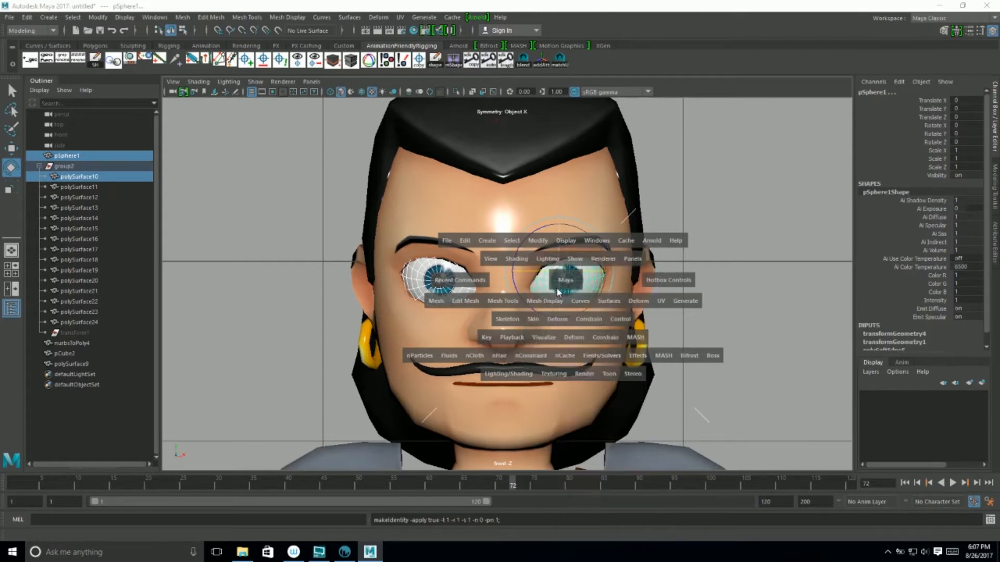
key(q)
click(739, 254)
click(566, 286)
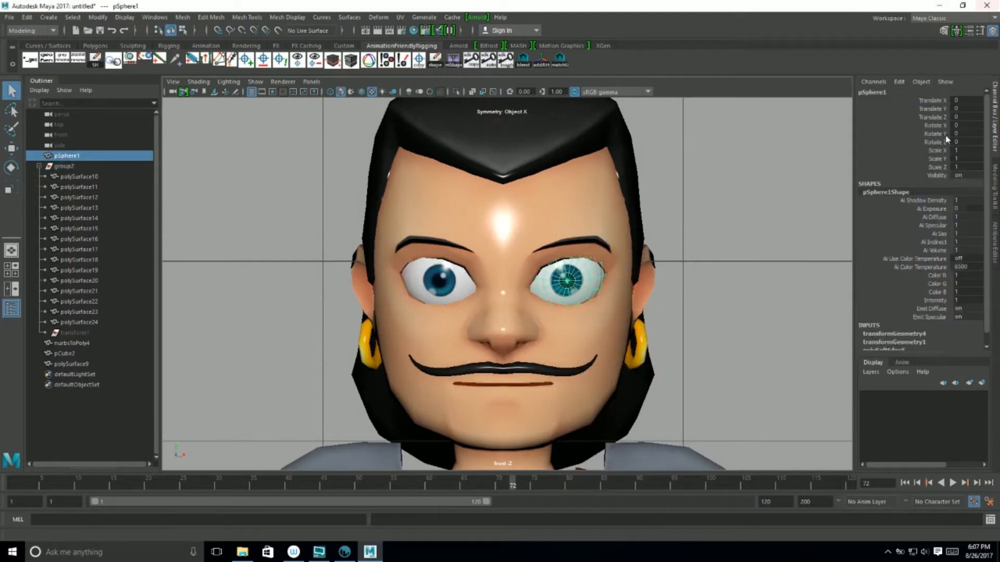
click(698, 263)
Return to the perspective view and examine the character's face and upper body with the adjusted eyes.
scroll(448, 225, down, 10)
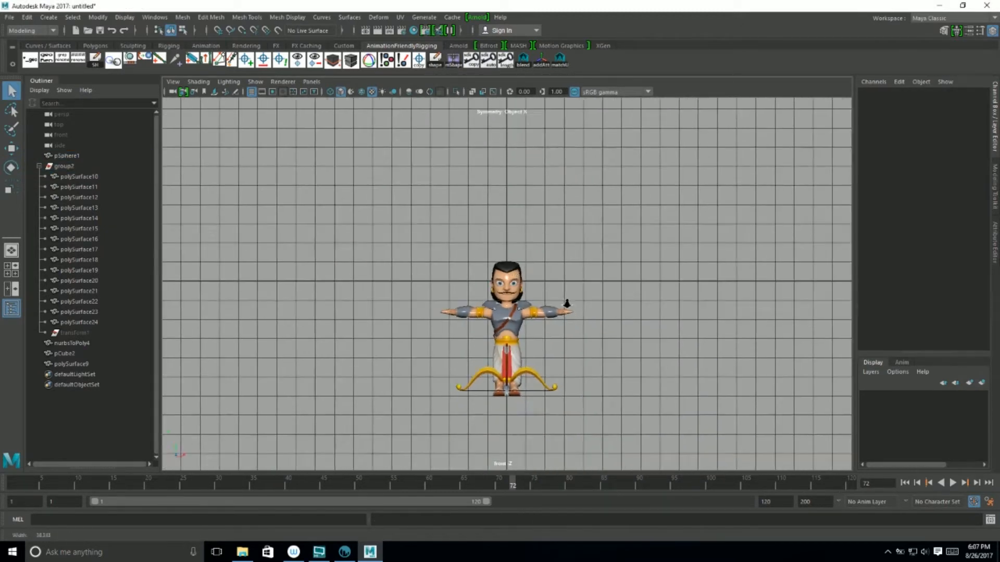
key(space)
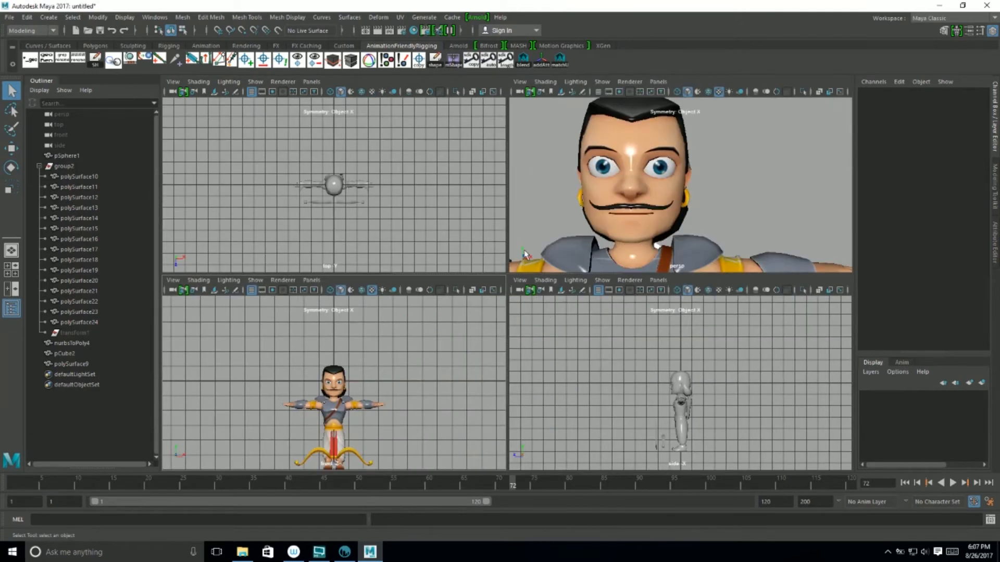
key(space)
scroll(607, 302, down, 5)
alt+drag(607, 301, 587, 286)
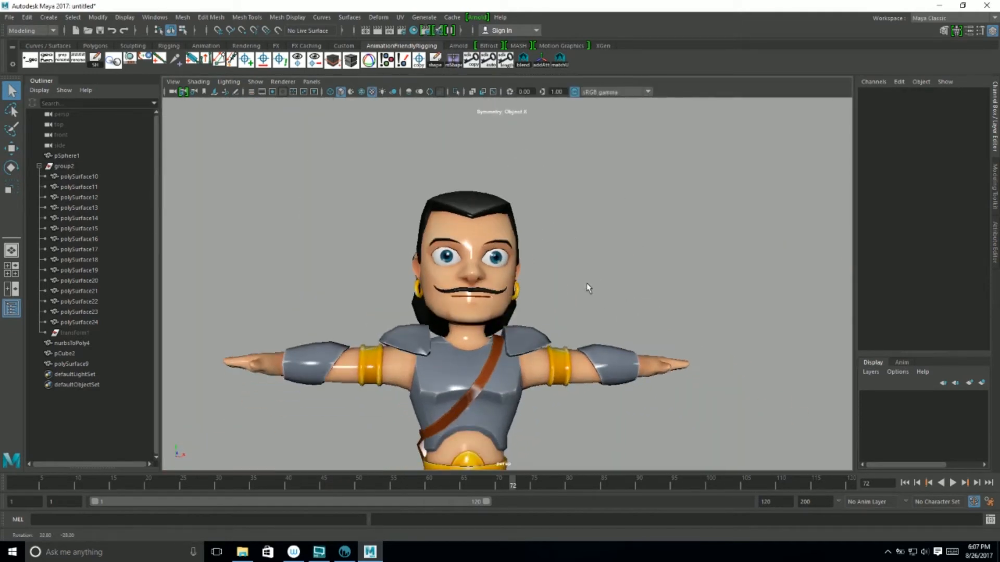
alt+middle_drag(376, 298, 508, 265)
Select the meshes inside group2 one after another to identify which part of the character each one is.
click(75, 238)
click(78, 301)
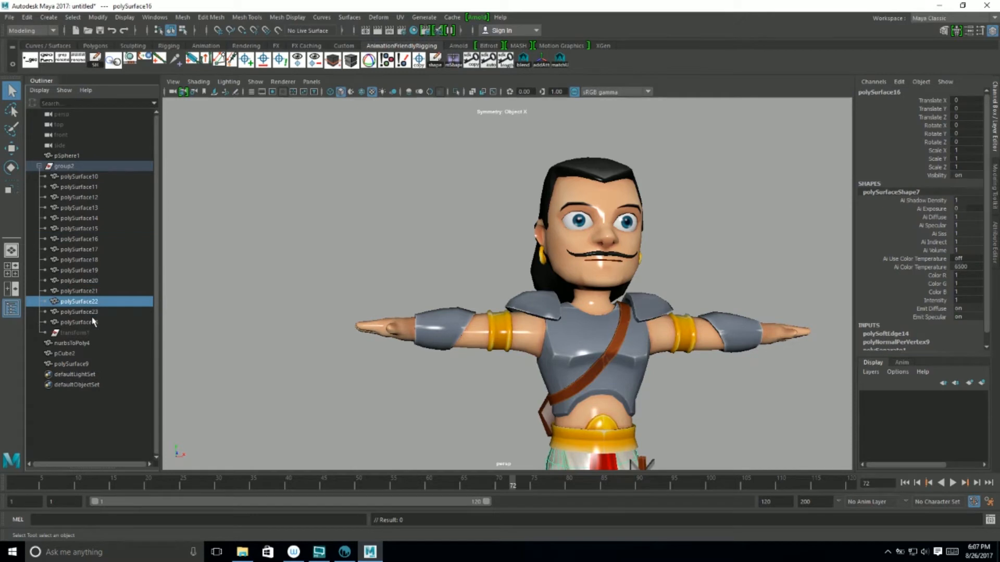
click(79, 228)
click(81, 189)
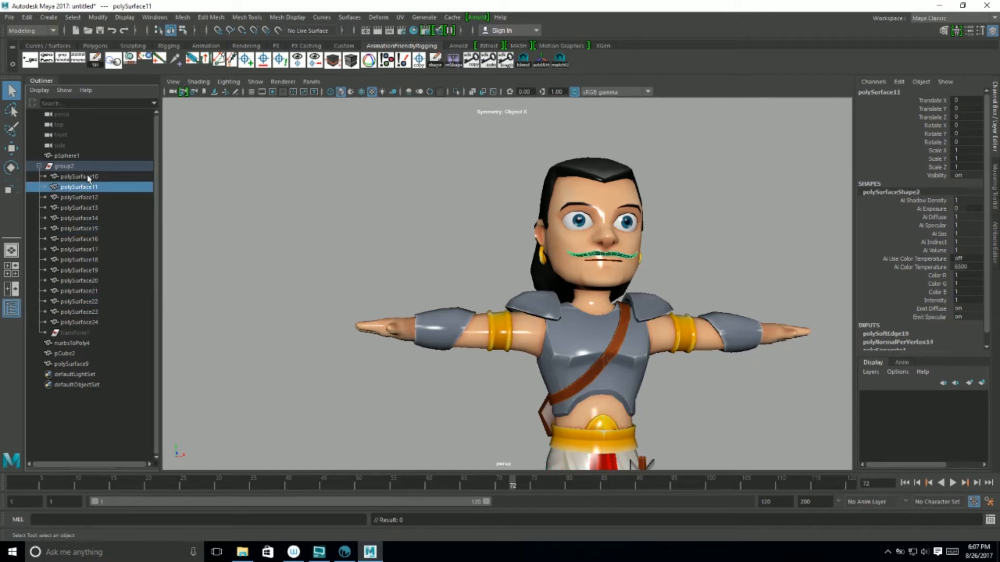
click(89, 177)
alt+right_drag(659, 301, 570, 272)
alt+drag(570, 271, 546, 272)
alt+middle_drag(547, 272, 536, 198)
alt+right_drag(536, 291, 495, 308)
alt+drag(495, 308, 487, 299)
click(85, 188)
click(85, 198)
click(86, 218)
click(86, 240)
click(86, 260)
click(84, 302)
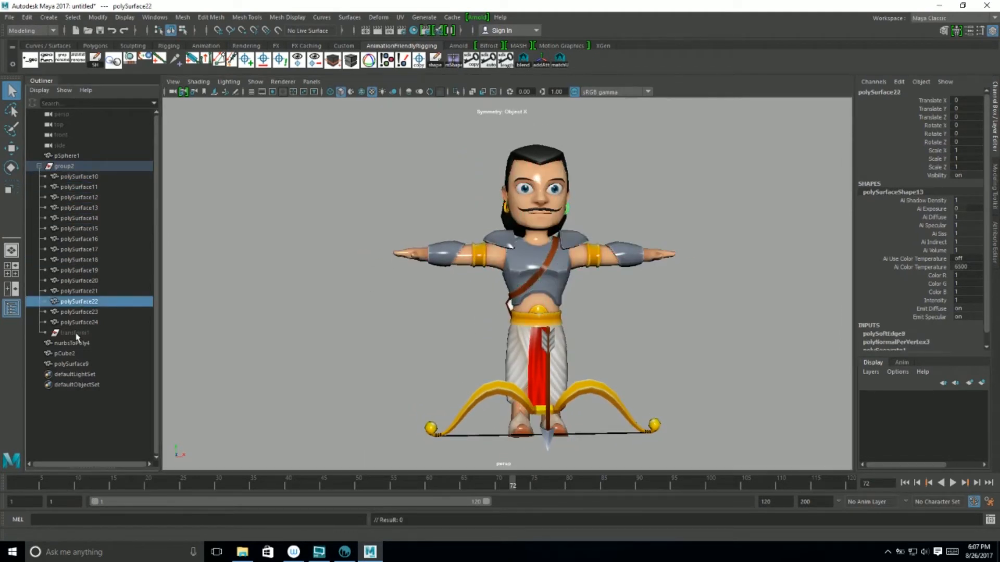
Select the ungrouped meshes pSphere1, pCube2, polySurface9 and nurbsToPoly4 in turn to identify their parts.
click(66, 156)
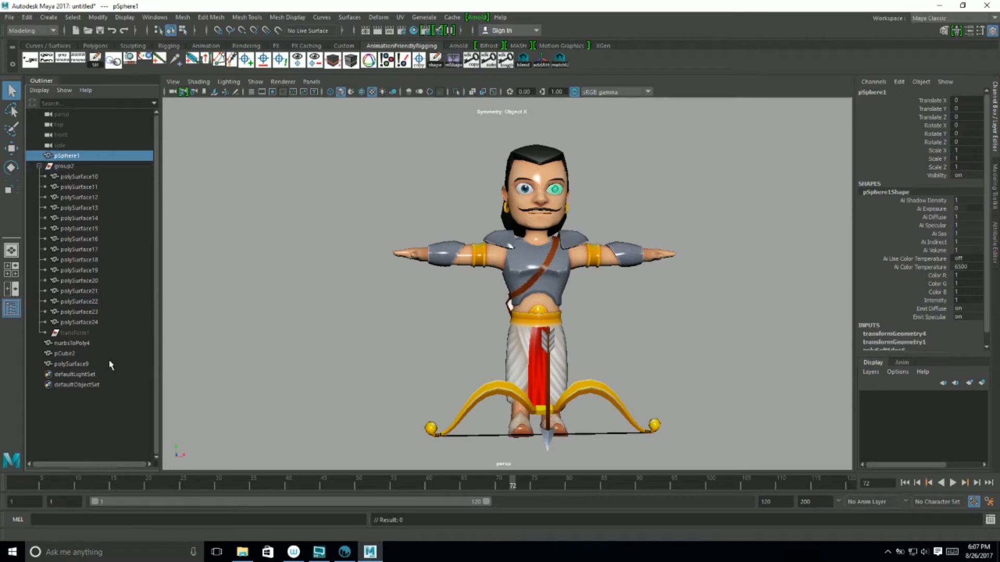
click(67, 353)
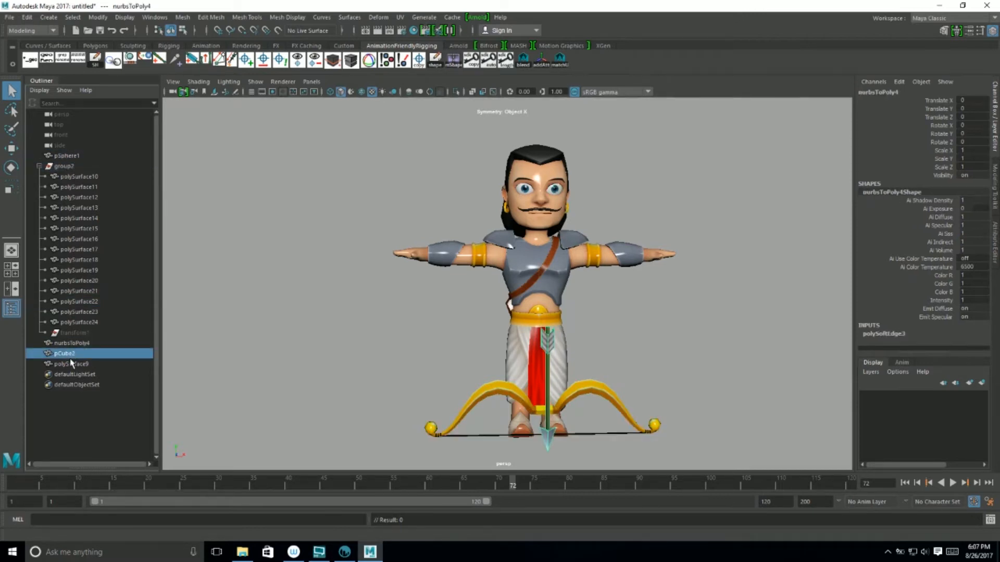
click(71, 364)
click(69, 353)
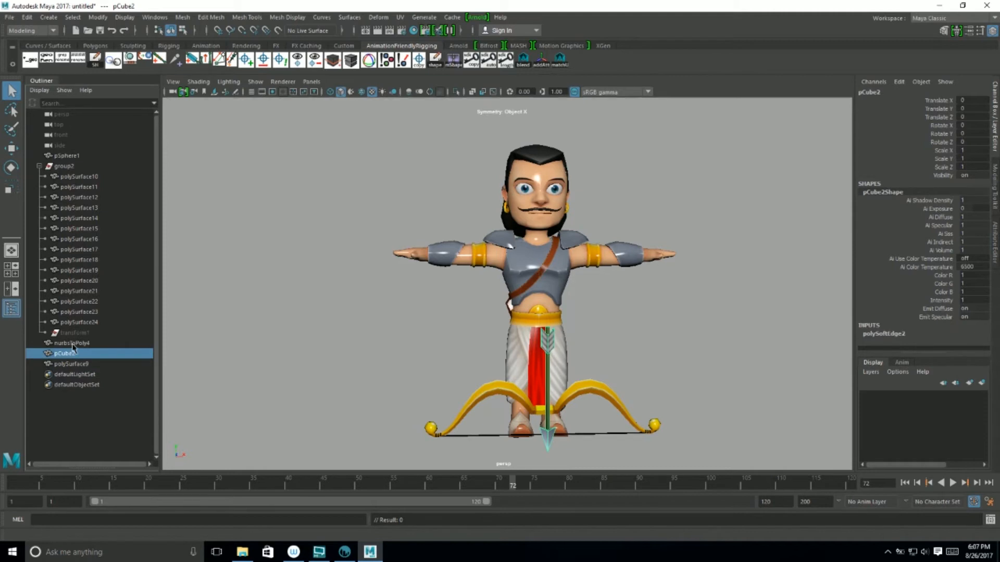
click(71, 343)
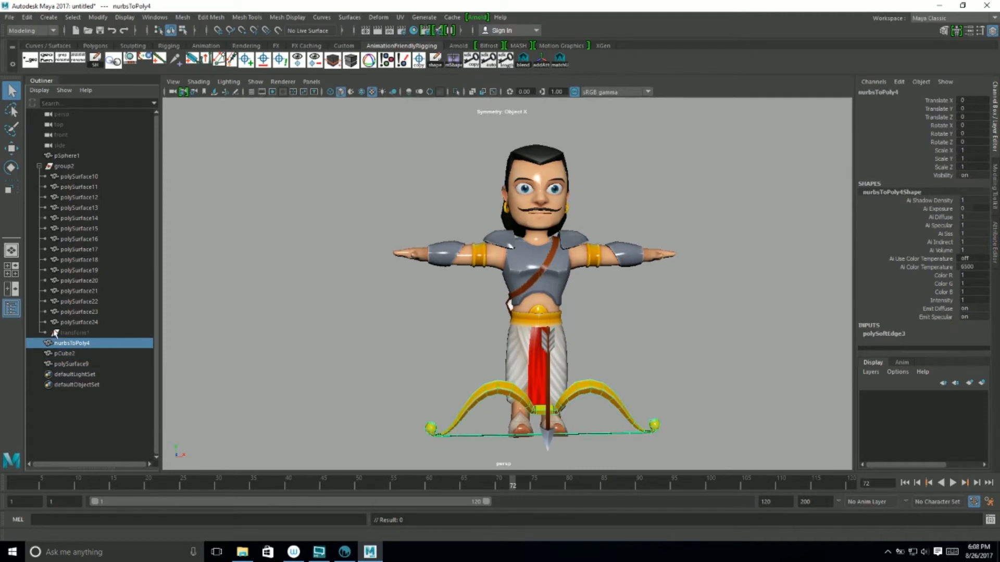
Try deleting the hidden transform1 node from group2, then undo the deletion.
click(71, 334)
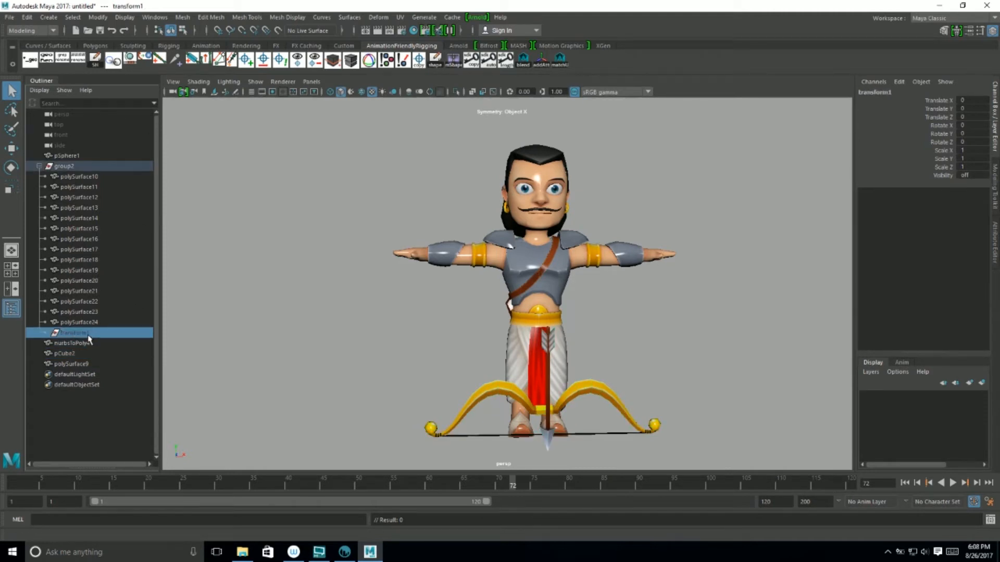
key(Delete)
alt+drag(627, 253, 677, 276)
scroll(584, 183, up, 5)
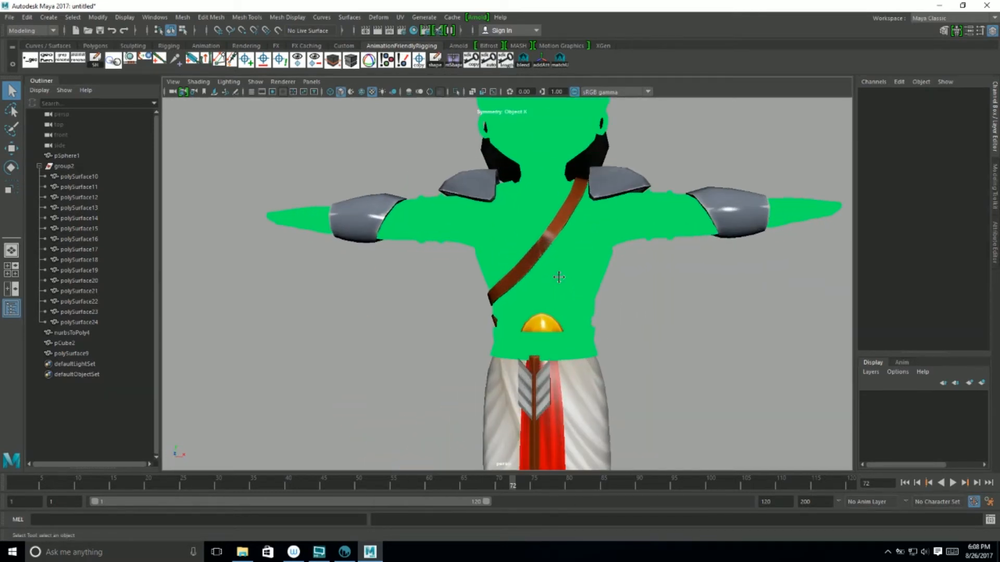
key(ctrl+z)
key(ctrl+z)
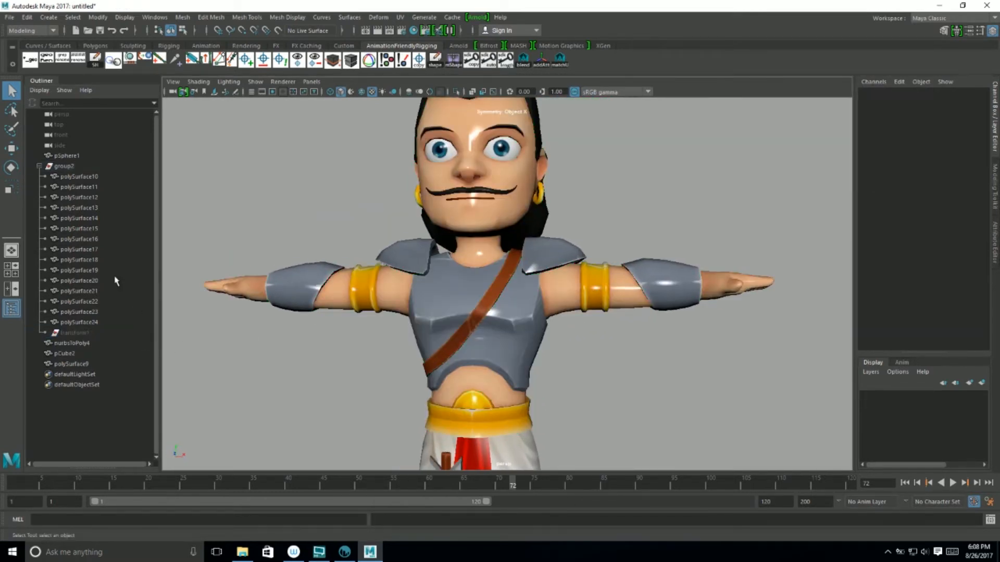
Delete the construction history of all objects in the scene.
key(a)
key(space)
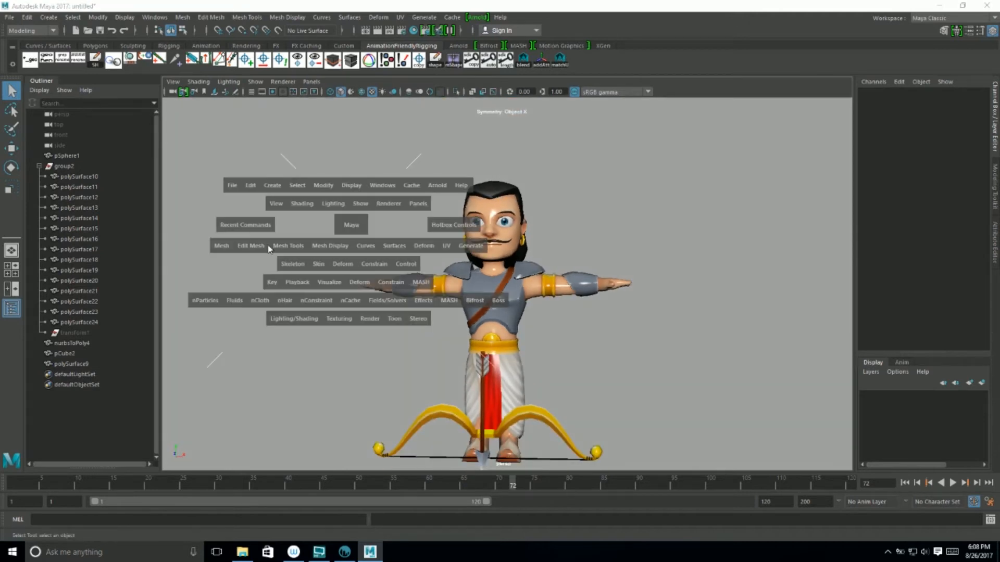
click(251, 246)
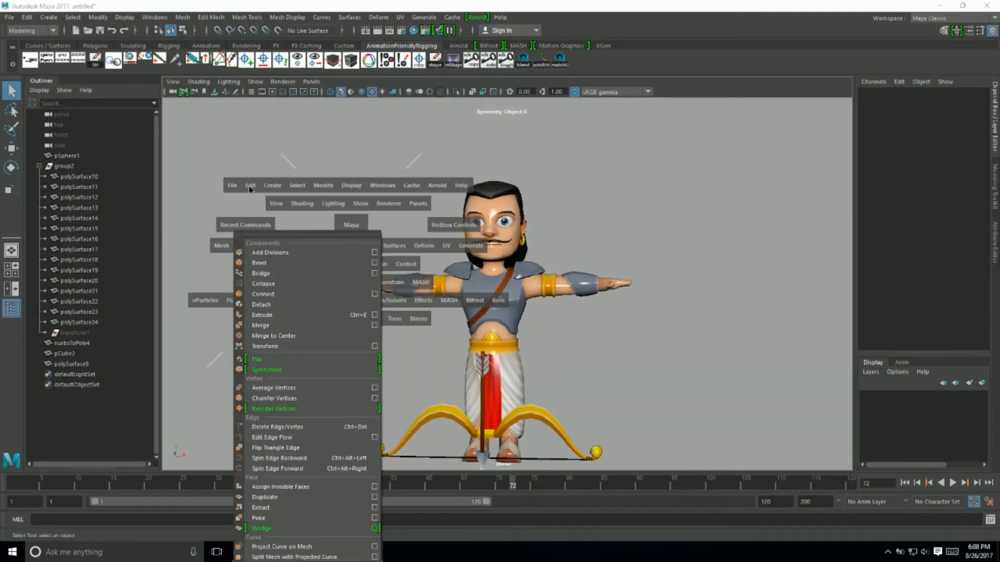
click(251, 186)
mouse_move(319, 323)
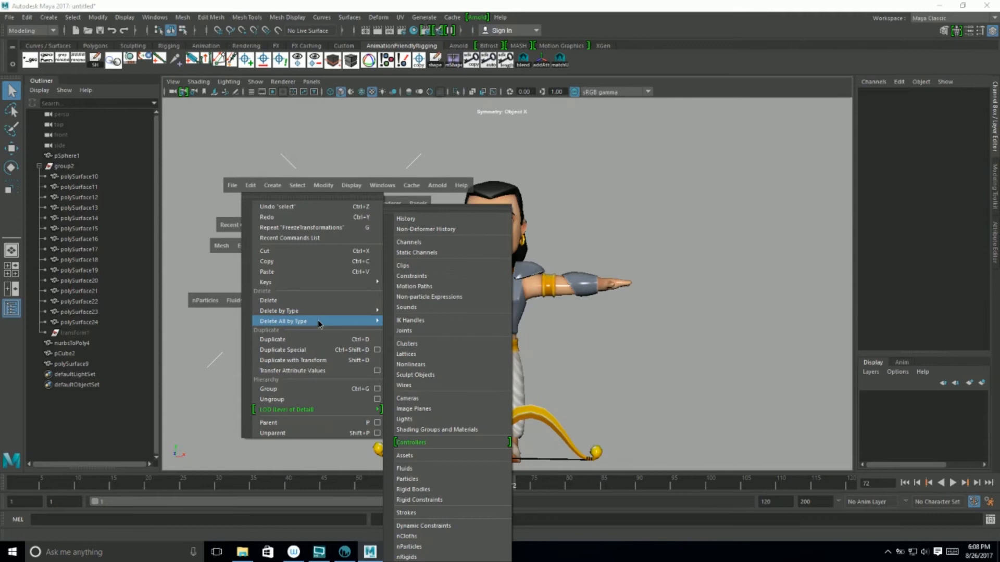
click(506, 219)
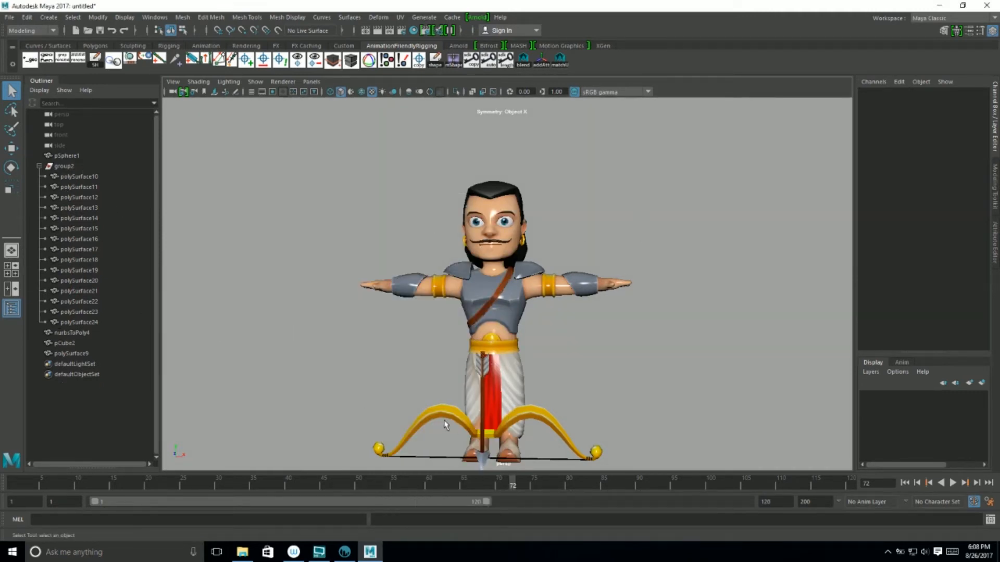
Select the body and hair meshes in turn to check them from an angled view, then deselect.
alt+drag(494, 309, 538, 321)
click(538, 321)
alt+drag(624, 307, 588, 283)
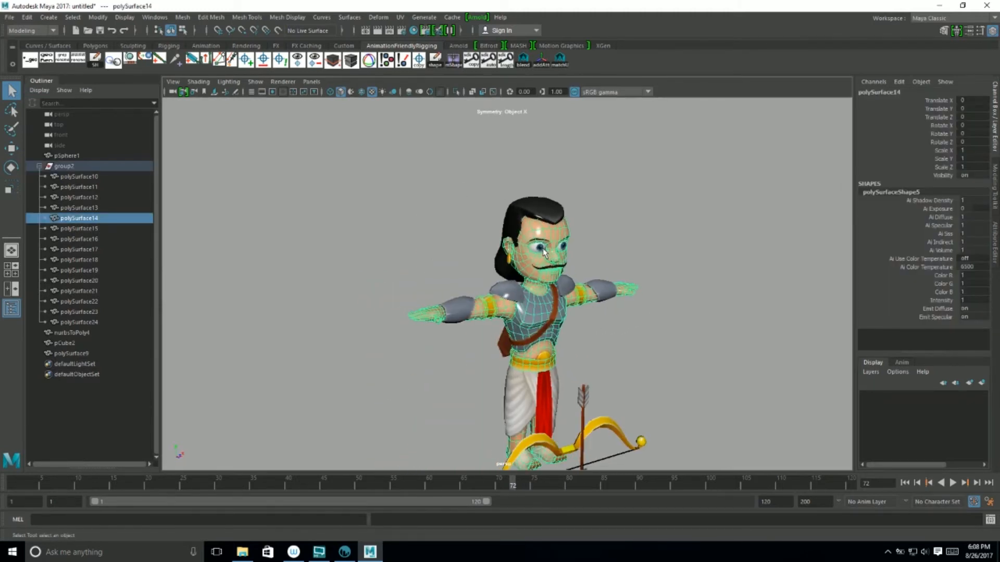
click(530, 213)
click(512, 273)
click(584, 346)
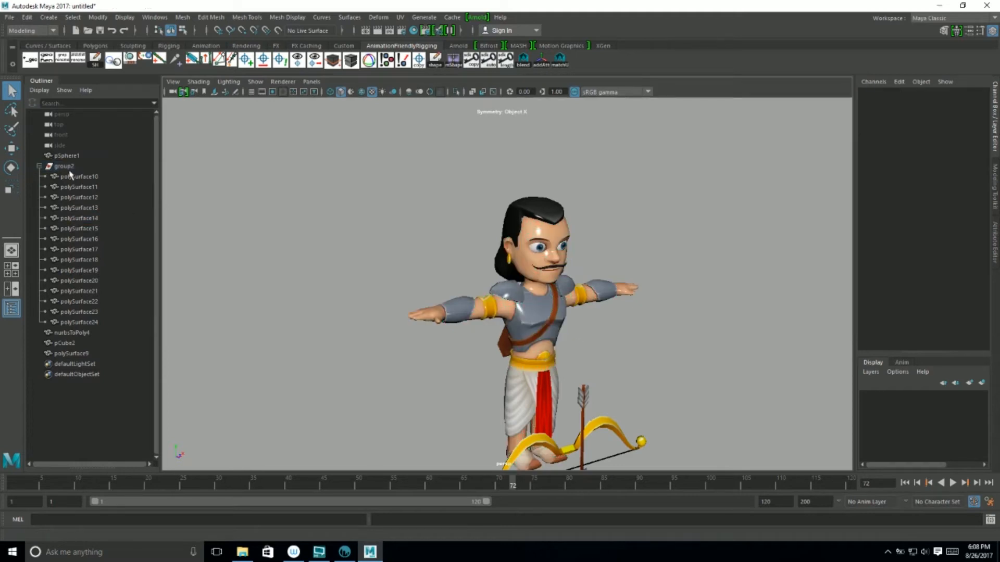
Ungroup group2 so its polySurface meshes sit at the top level of the scene hierarchy.
click(63, 165)
click(27, 18)
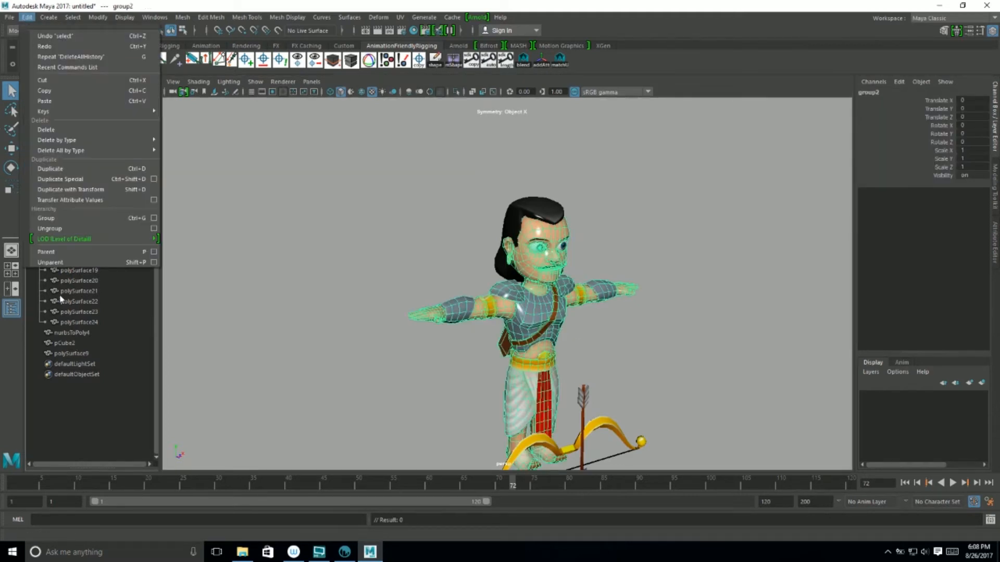
click(69, 229)
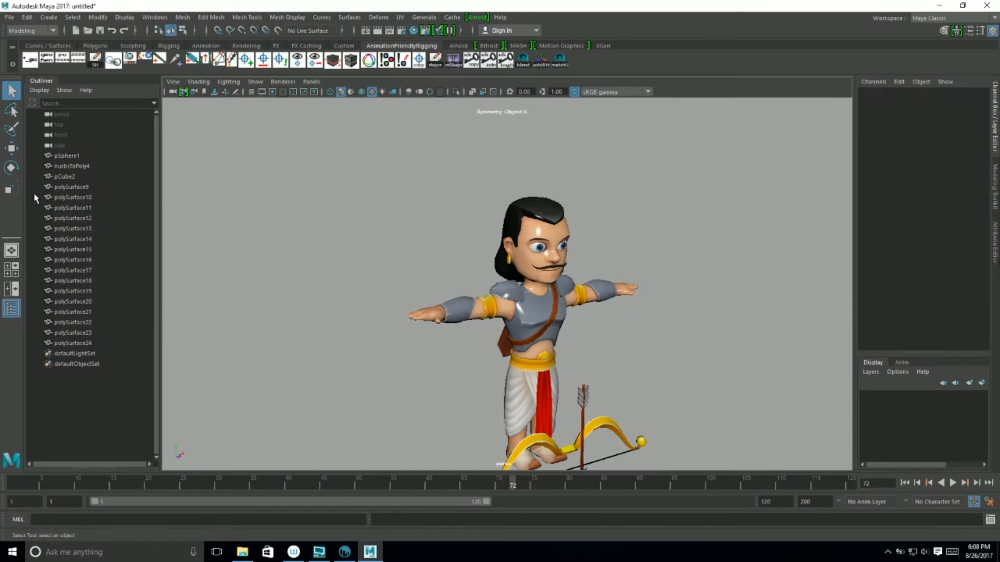
Select several of the ungrouped meshes between polySurface9 and polySurface24 in turn to identify their parts, then deselect.
click(67, 186)
click(73, 197)
click(73, 238)
click(73, 270)
click(73, 301)
click(96, 343)
click(72, 312)
click(73, 249)
click(73, 217)
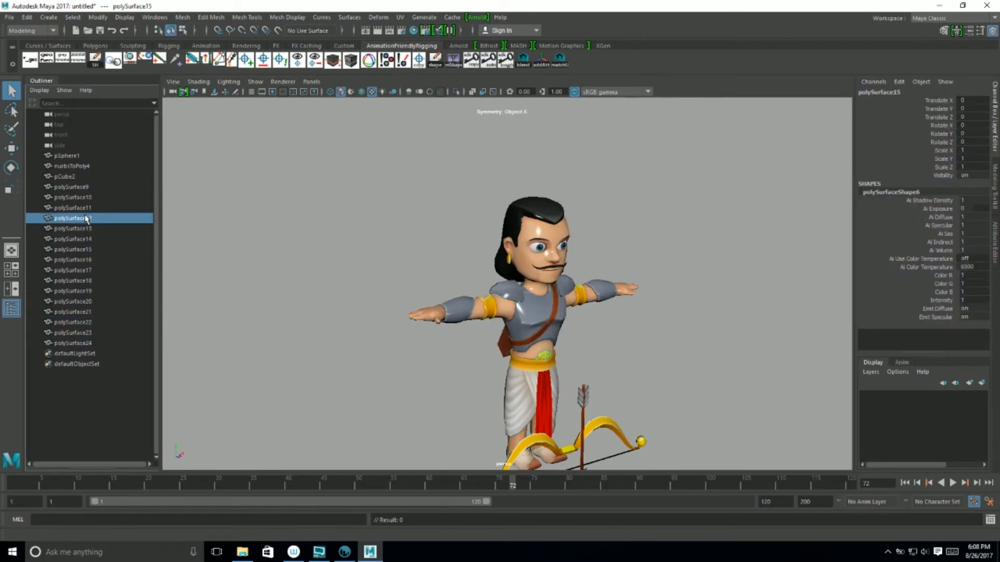
click(279, 287)
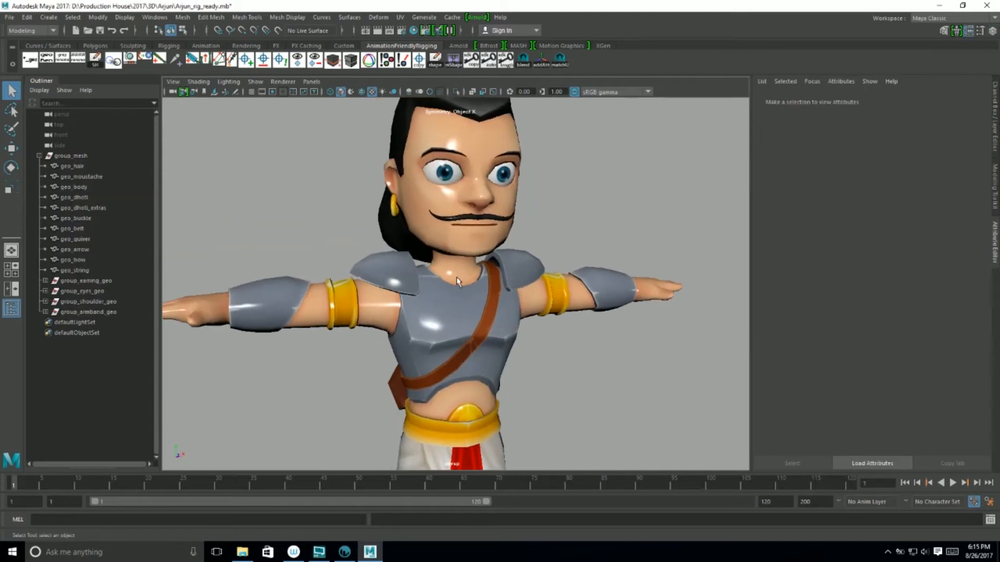
Review the renamed hair, moustache, body, dhoti and dhoti extras meshes one by one, ending with the whole group_mesh.
scroll(343, 225, down, 5)
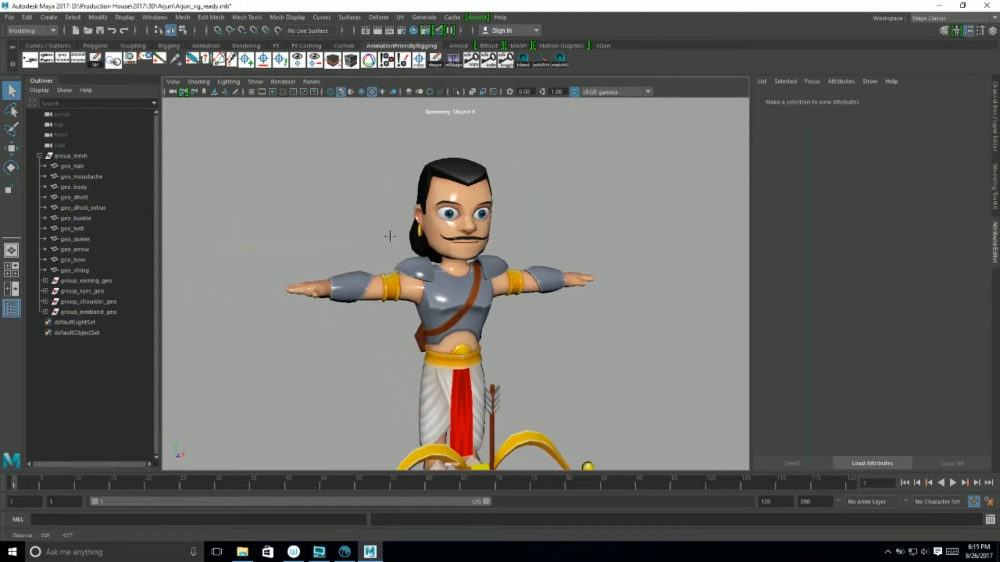
alt+middle_drag(354, 447, 354, 434)
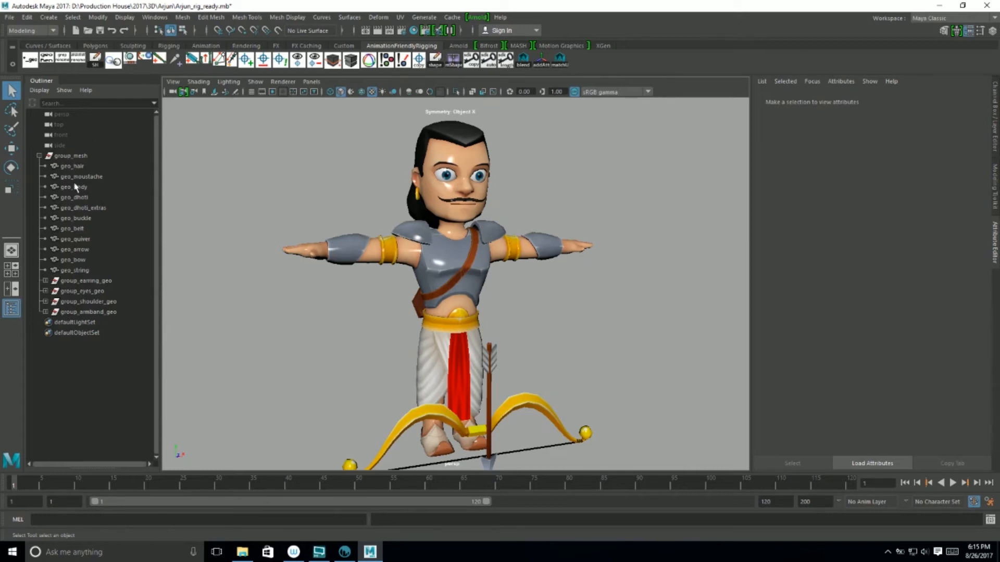
click(77, 166)
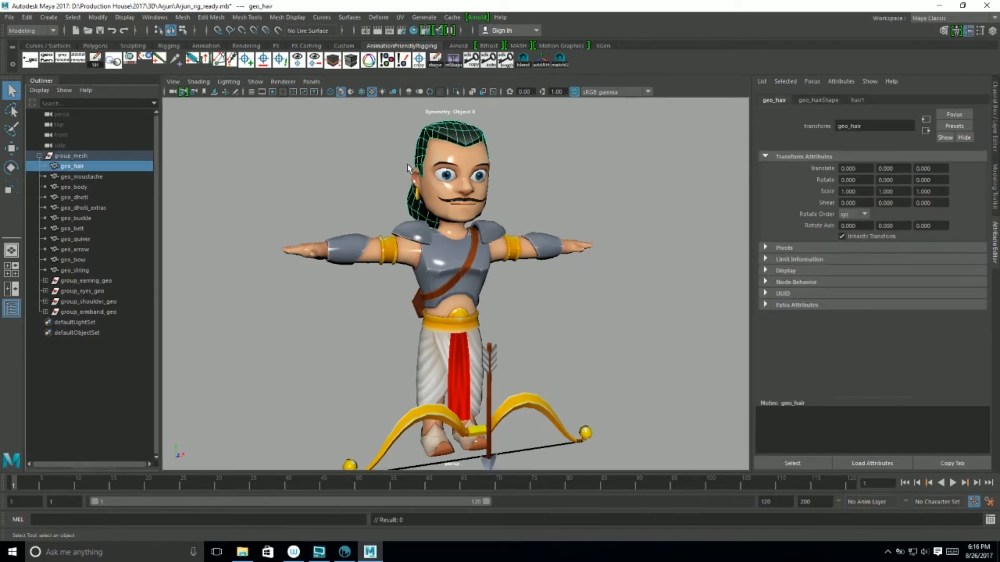
click(78, 177)
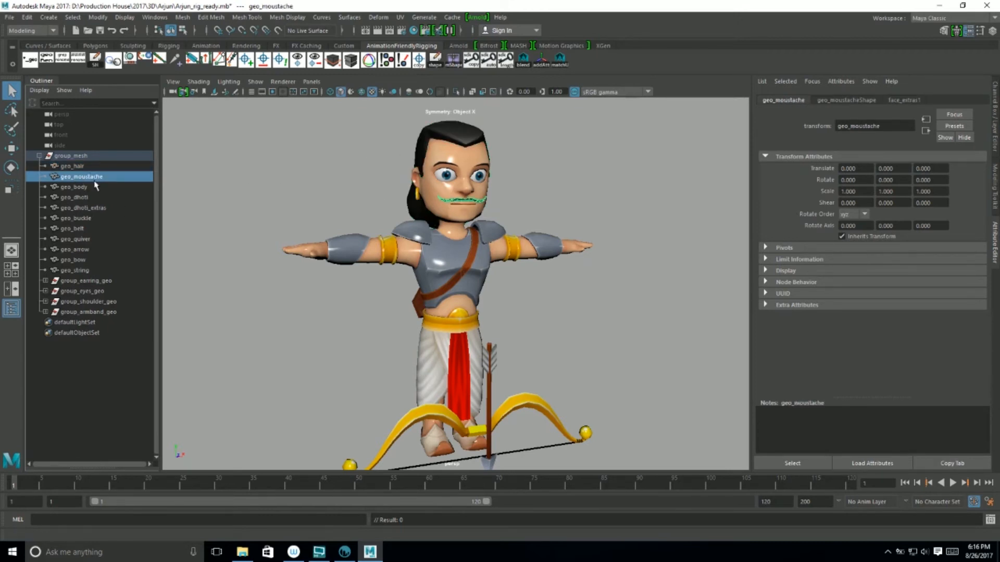
click(77, 187)
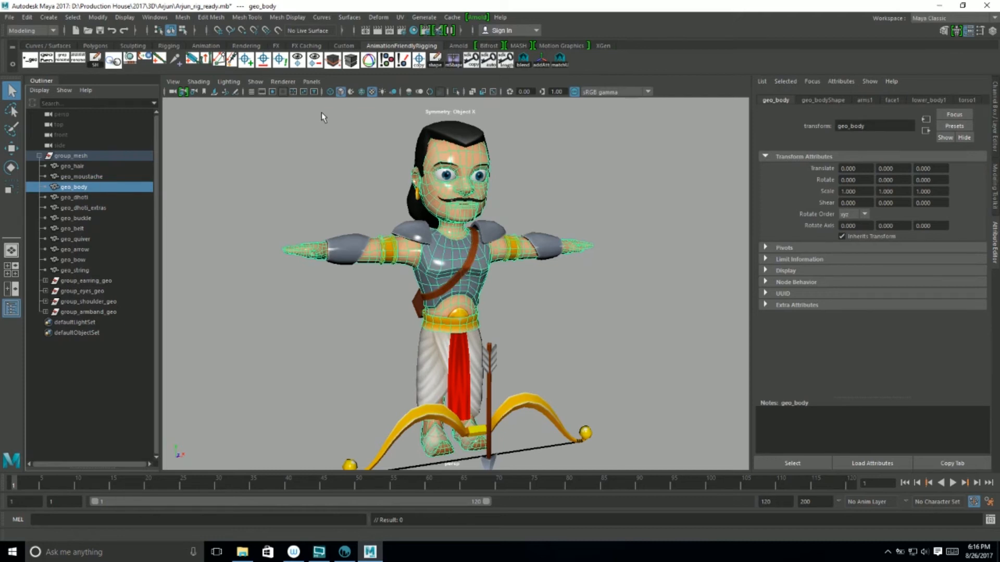
click(64, 167)
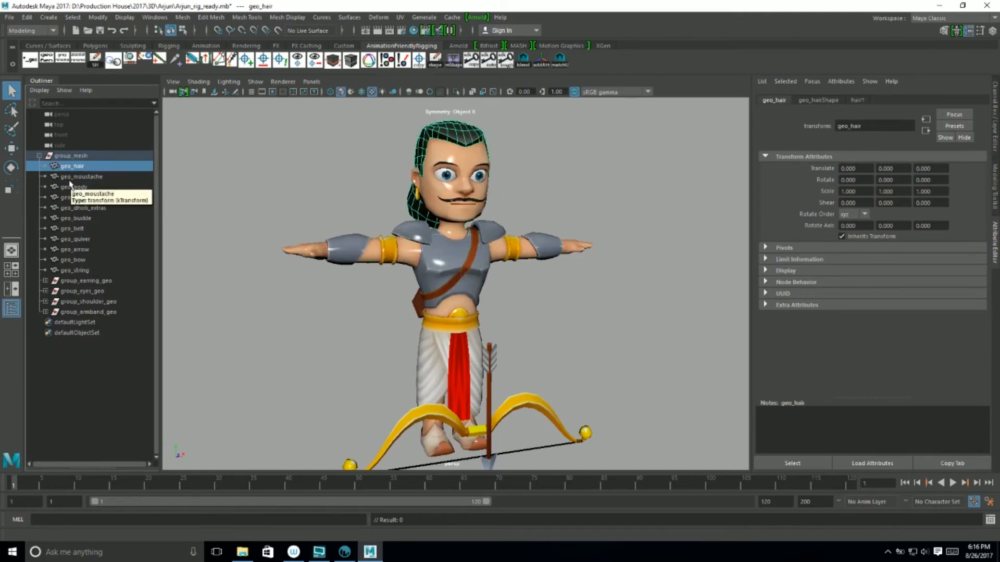
click(81, 186)
click(79, 198)
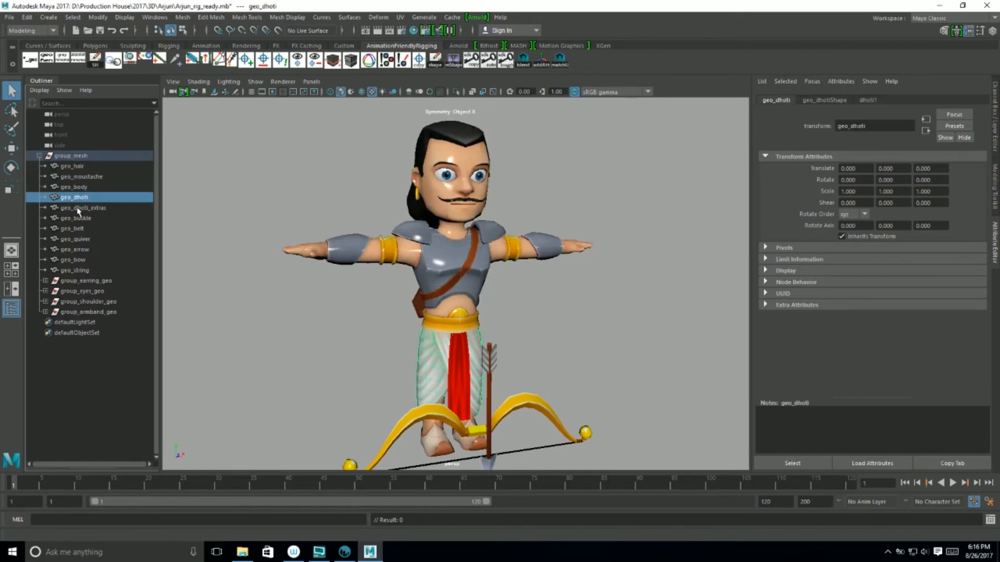
click(81, 207)
click(64, 156)
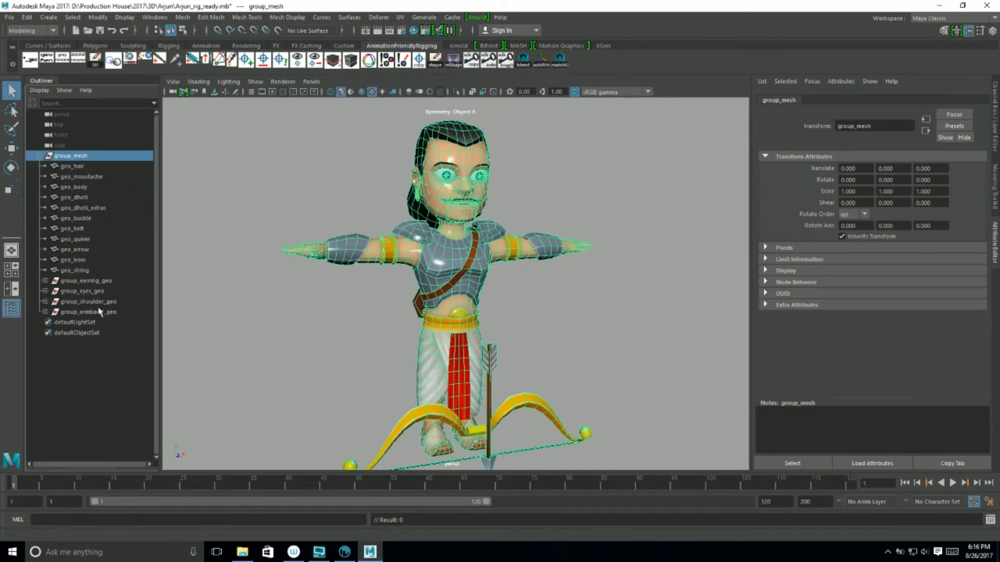
Check the contents of the earring, eyes, shoulder and armband subgroups by selecting each and framing it in the view.
click(103, 281)
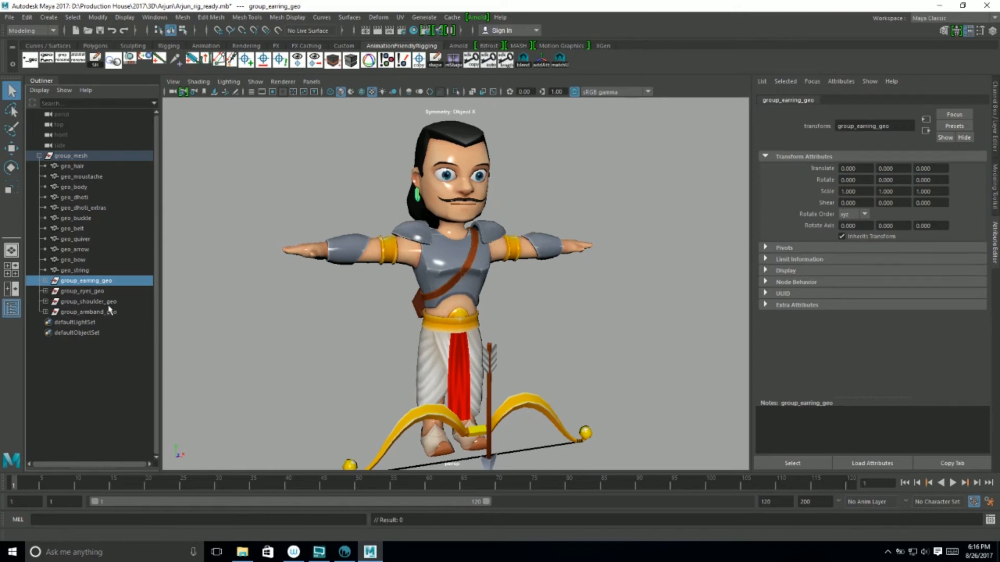
click(46, 281)
click(45, 281)
click(91, 291)
key(f)
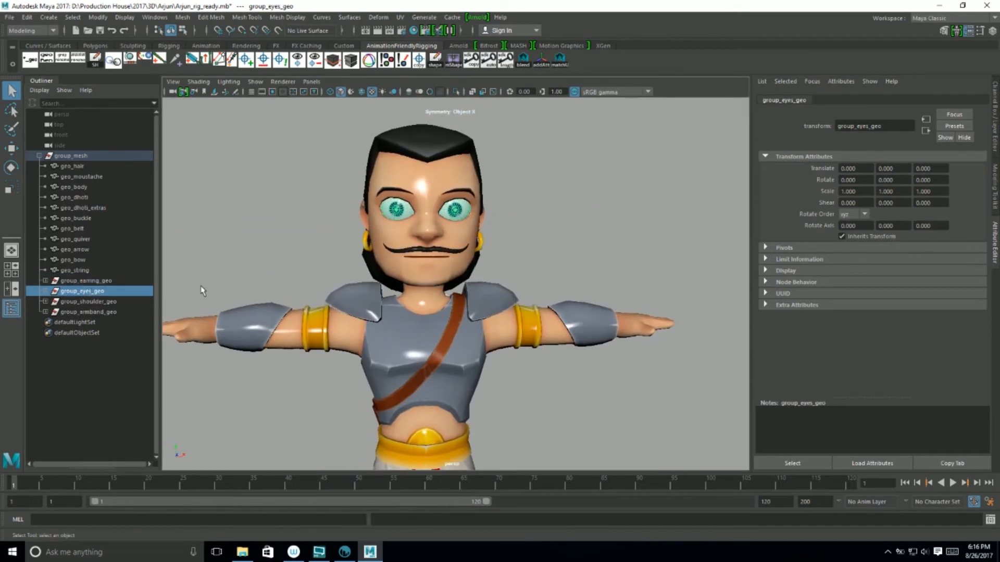
click(93, 282)
key(f)
click(93, 302)
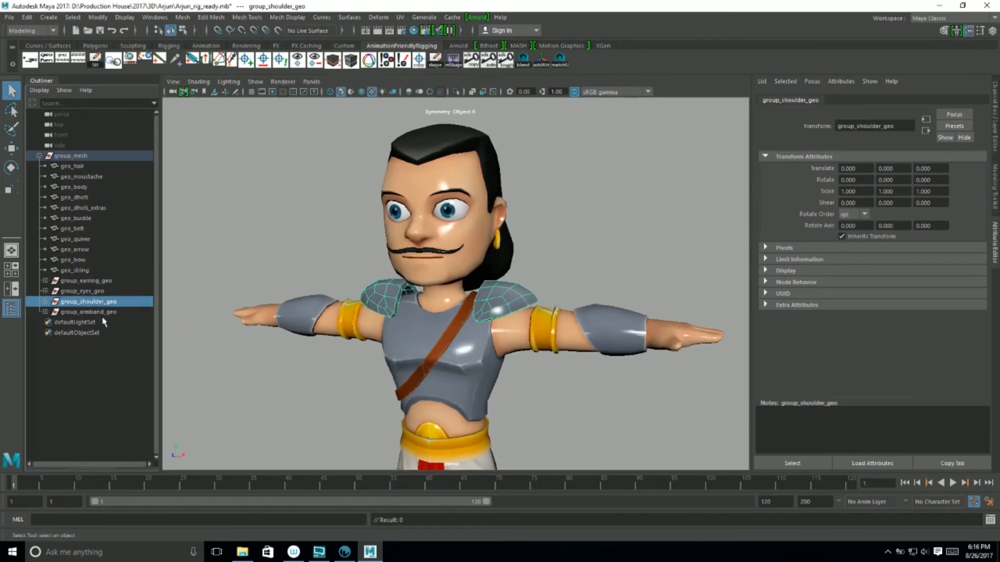
click(108, 312)
key(f)
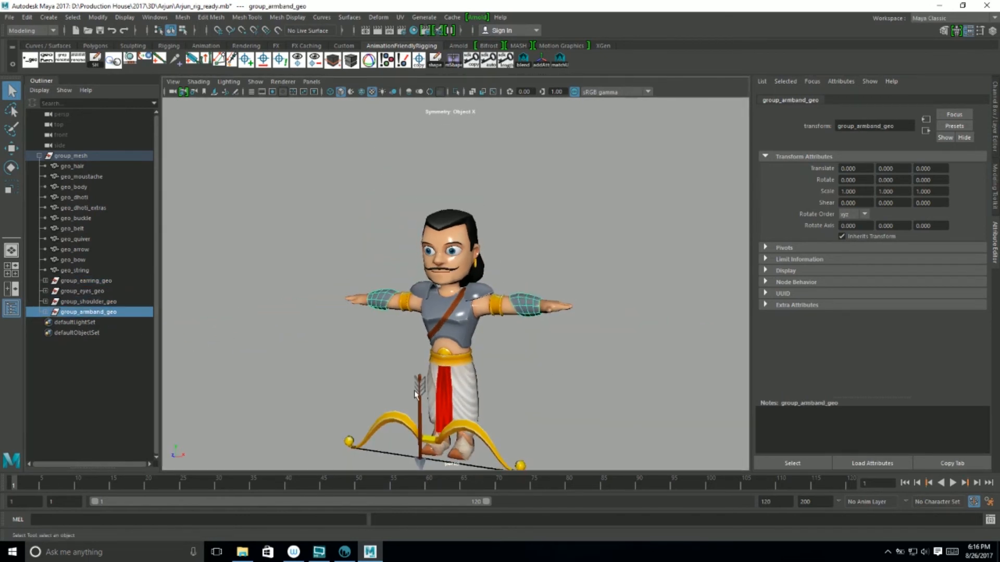
Deselect everything and examine the character's full figure and upper body from several angles.
alt+middle_drag(473, 357, 465, 320)
click(574, 349)
alt+middle_drag(577, 353, 582, 331)
alt+drag(581, 331, 486, 312)
click(382, 290)
alt+drag(382, 290, 408, 285)
alt+right_drag(408, 285, 480, 361)
alt+drag(479, 361, 442, 343)
click(557, 355)
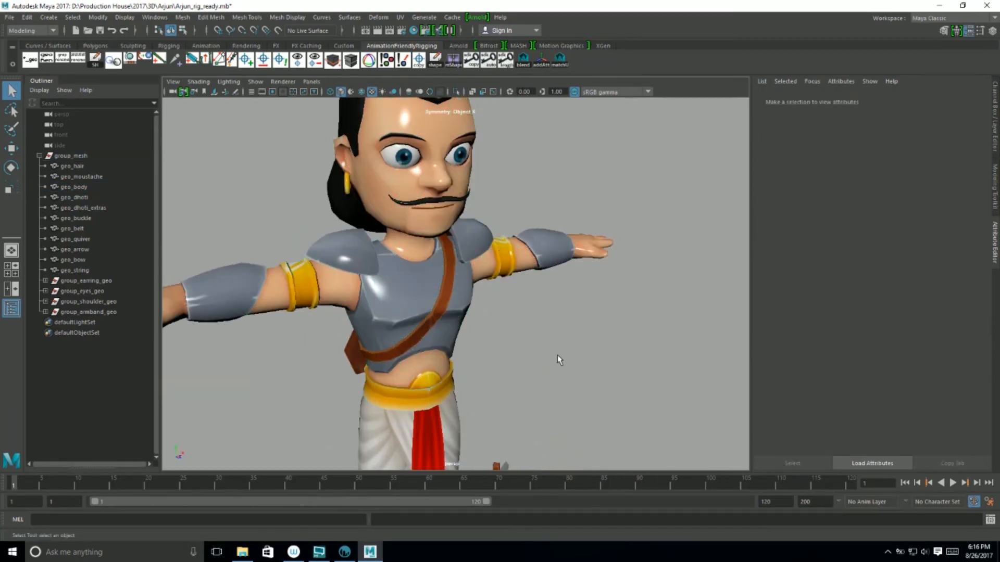
Collapse the group_mesh hierarchy in the Outliner and show the whole character from the front.
click(39, 157)
alt+right_drag(620, 364, 560, 330)
alt+drag(560, 330, 529, 336)
alt+middle_drag(529, 359, 546, 334)
alt+drag(547, 337, 529, 323)
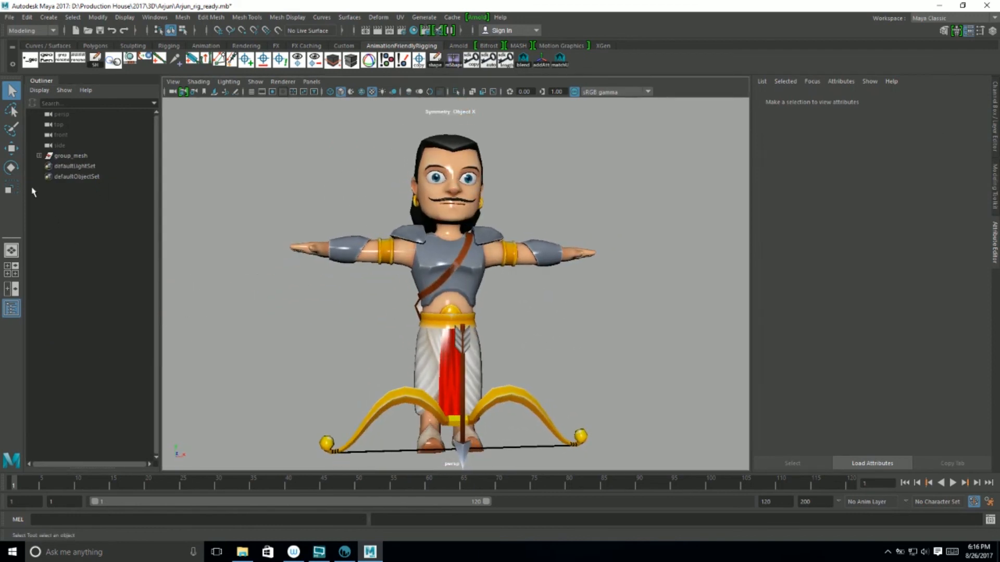
Select the body, both eyes and the hair directly on the model to check that they are separate meshes.
click(483, 260)
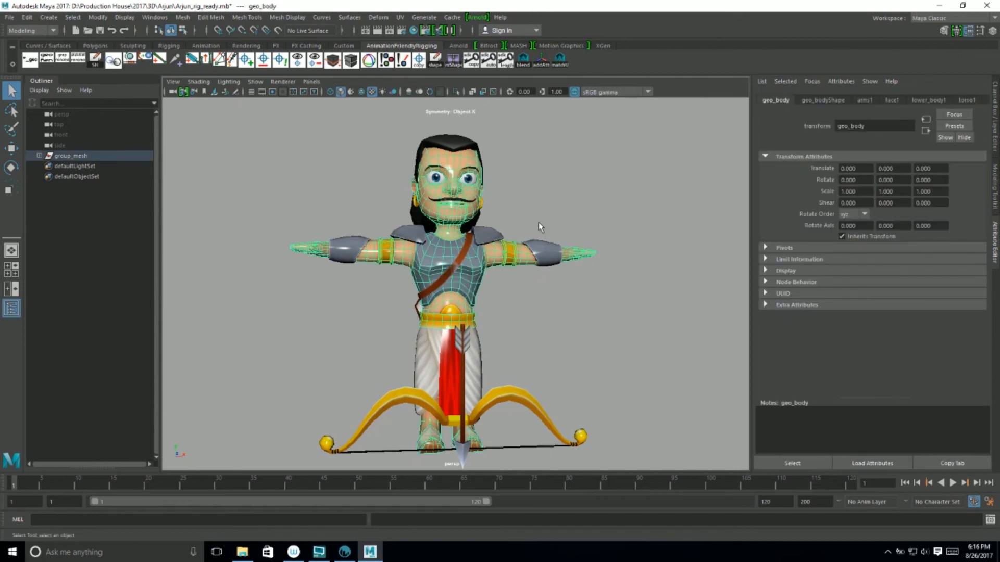
click(436, 178)
click(467, 178)
click(454, 145)
alt+drag(550, 319, 558, 324)
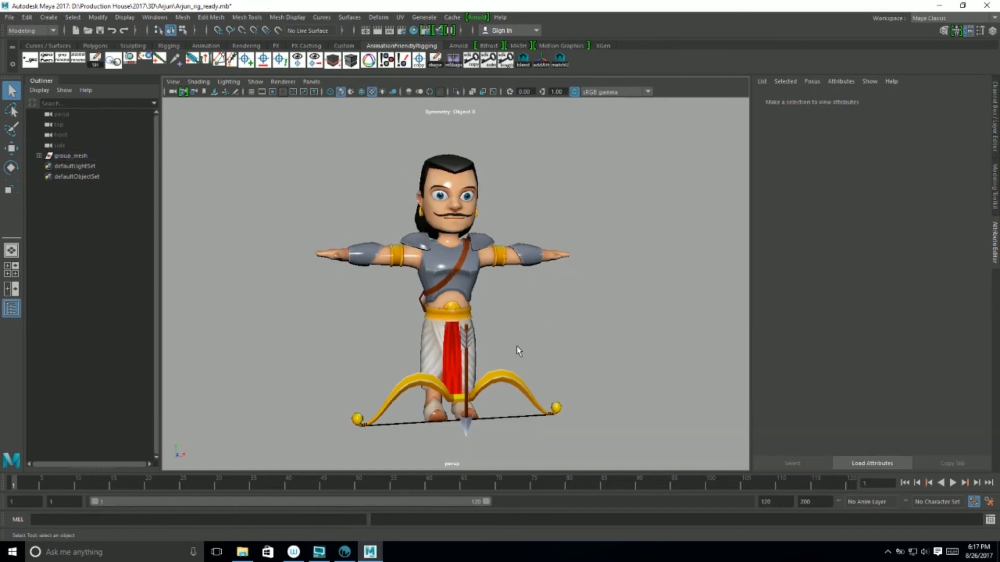